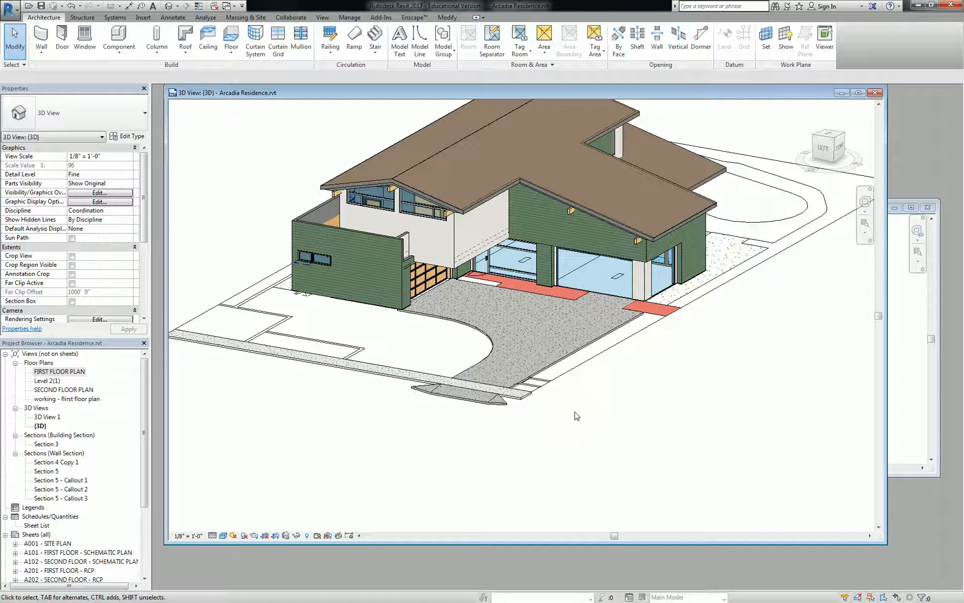
- Start an architectural wall in the 3D view using the Generic - 8" Masonry wall type
{"action": "middle_click_drag", "start_coordinate": [402, 341], "coordinate": [584, 411], "text": "shift"}
{"action": "scroll", "coordinate": [519, 380], "scroll_direction": "down", "scroll_amount": 2}
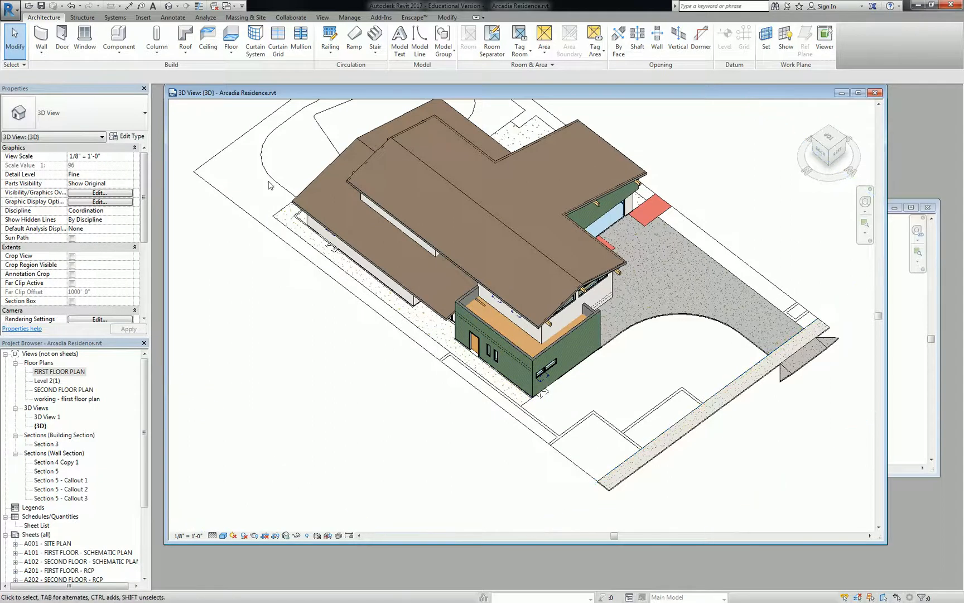
{"action": "middle_click_drag", "start_coordinate": [440, 357], "coordinate": [362, 314]}
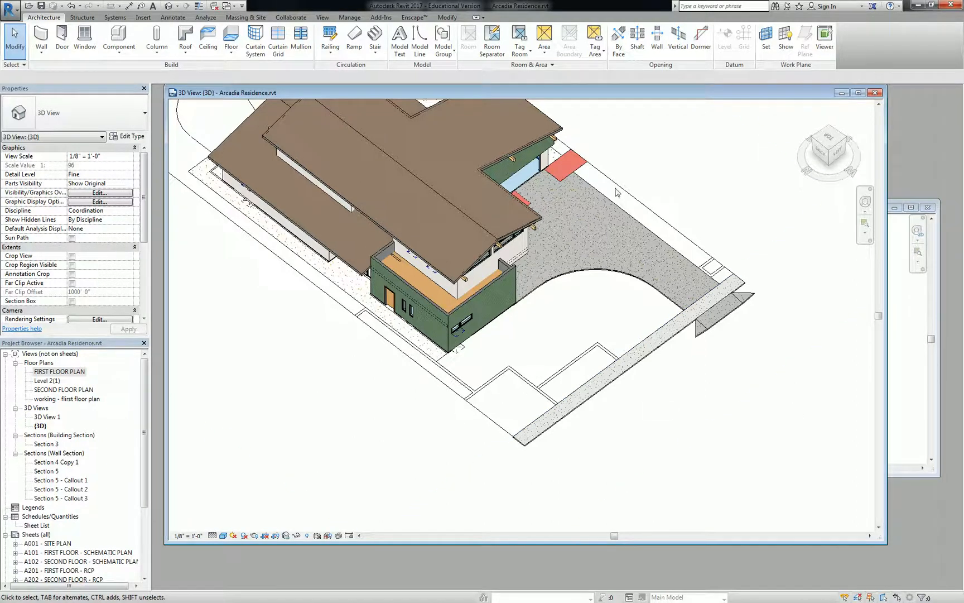
{"action": "scroll", "coordinate": [558, 357], "scroll_direction": "up", "scroll_amount": 2}
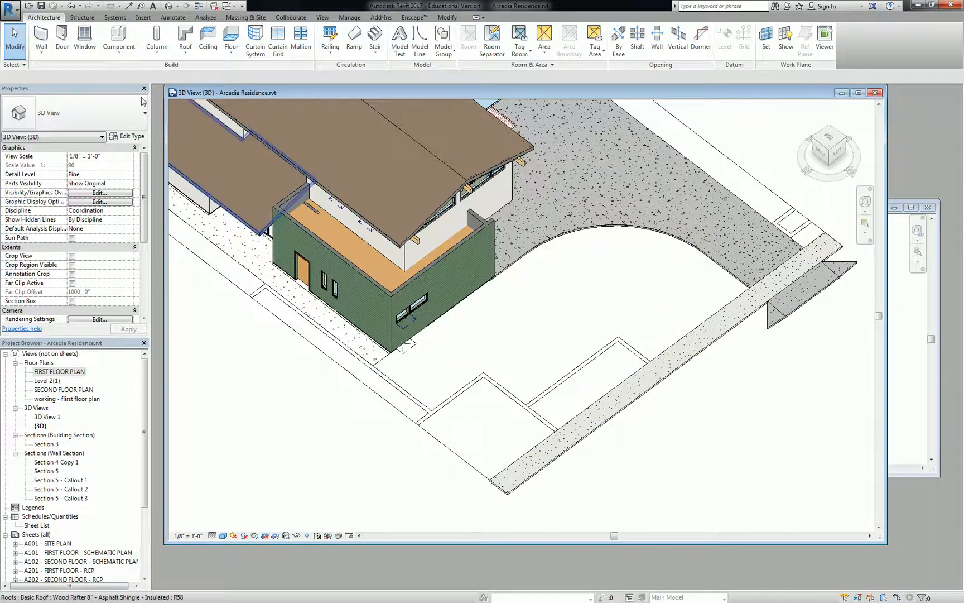
{"action": "left_click", "coordinate": [41, 52]}
{"action": "left_click", "coordinate": [42, 70]}
{"action": "left_click", "coordinate": [459, 321]}
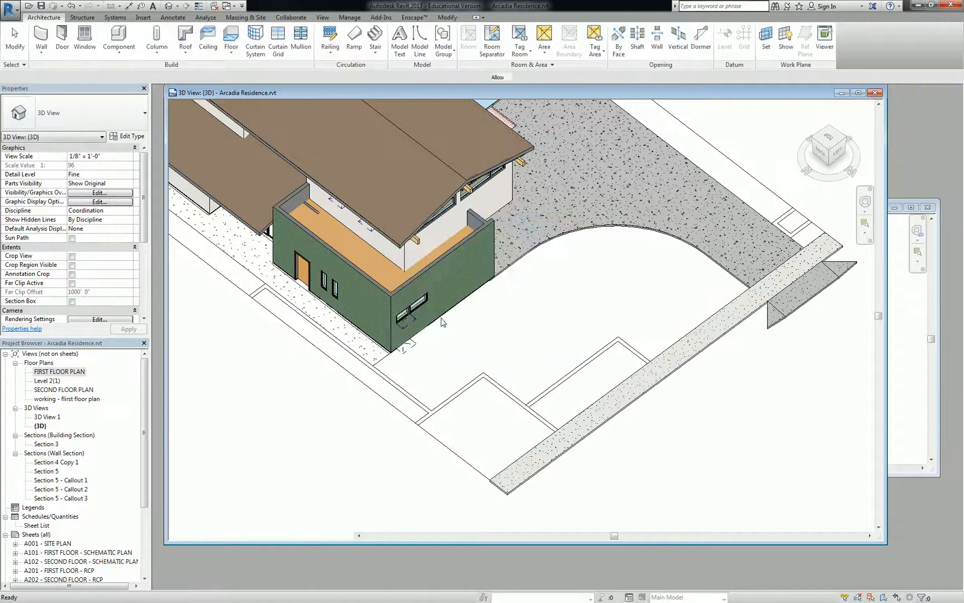
{"action": "left_click", "coordinate": [78, 115]}
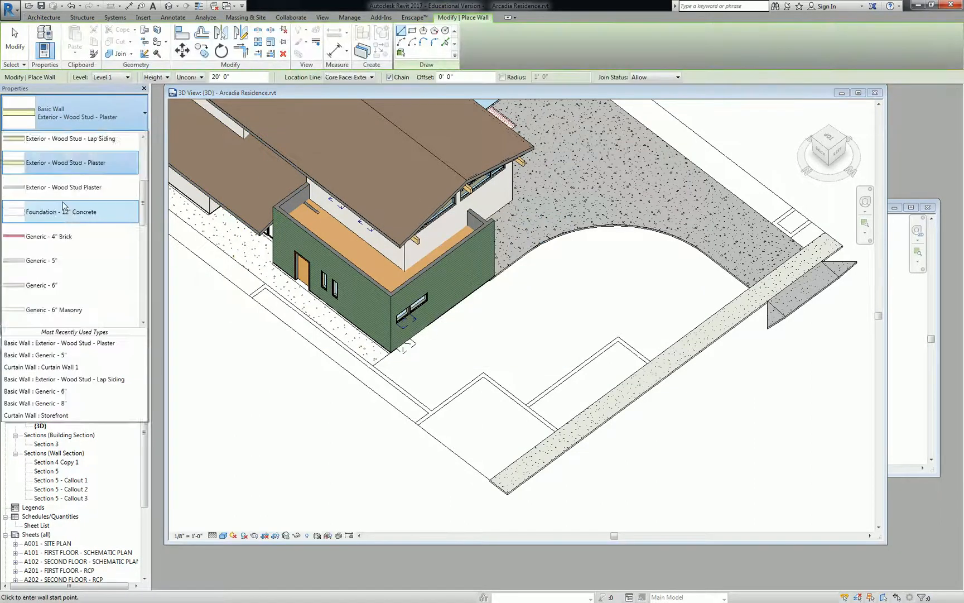
{"action": "scroll", "coordinate": [68, 207], "scroll_direction": "down", "scroll_amount": 3}
{"action": "scroll", "coordinate": [68, 209], "scroll_direction": "down", "scroll_amount": 2}
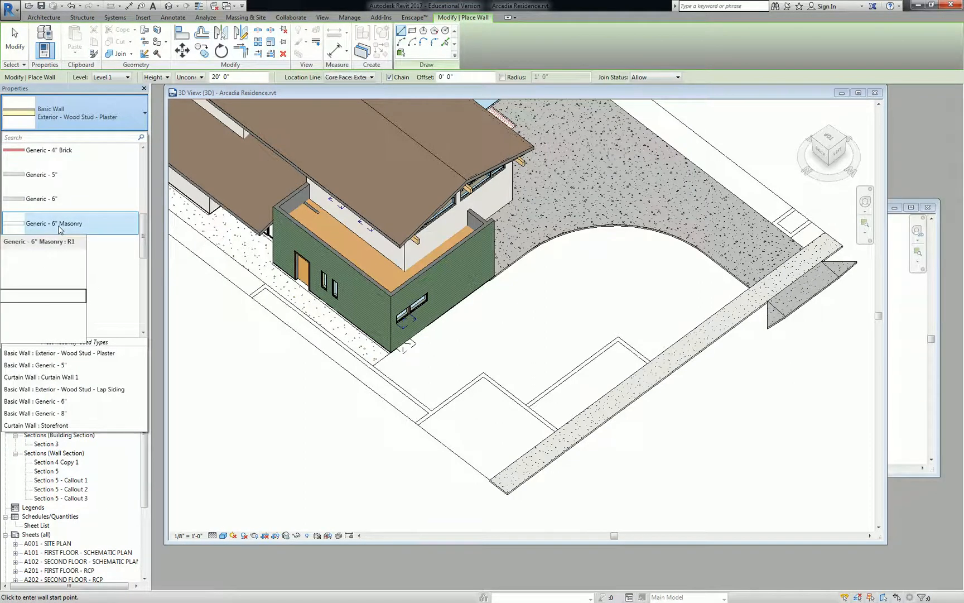
{"action": "scroll", "coordinate": [84, 256], "scroll_direction": "down", "scroll_amount": 1}
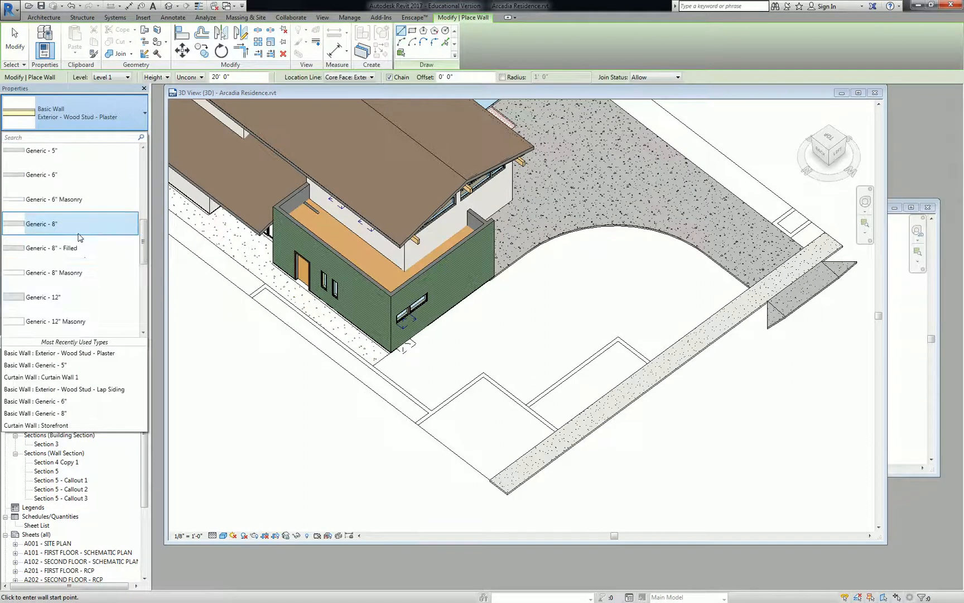
{"action": "left_click", "coordinate": [81, 273]}
- Check the layer material and thickness in the structure of the Generic - 8" Masonry wall type
{"action": "left_click", "coordinate": [128, 136]}
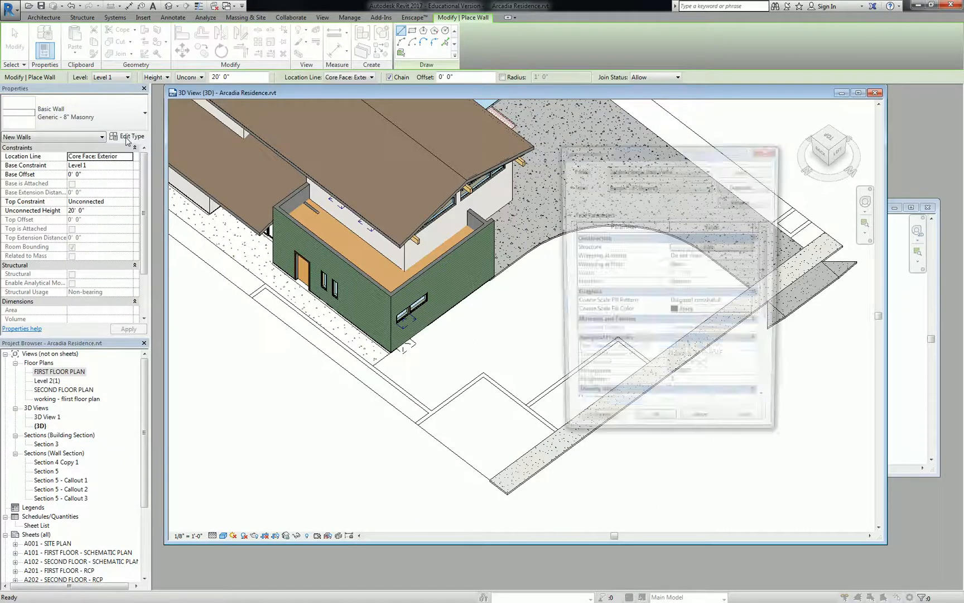
{"action": "left_click", "coordinate": [710, 247]}
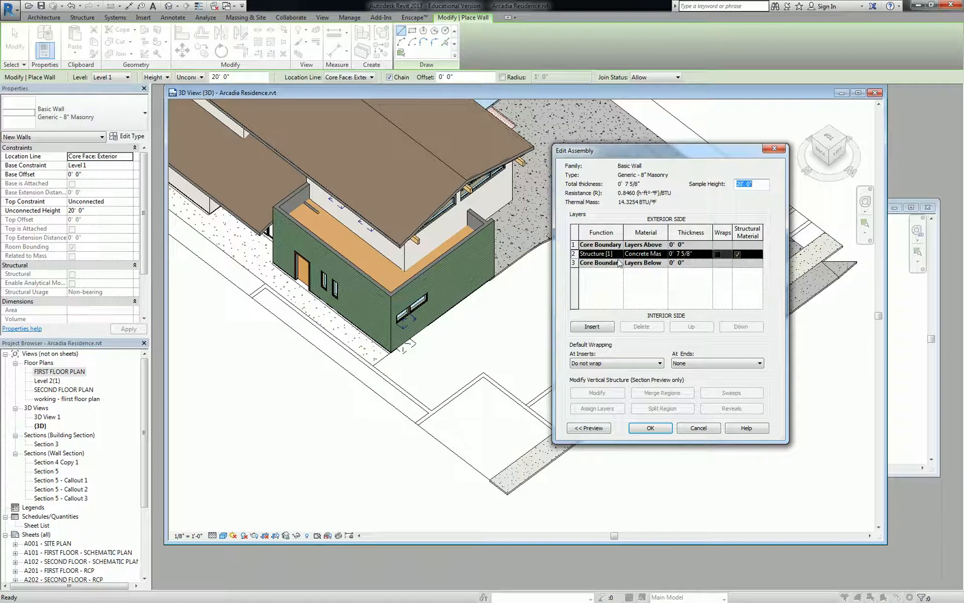
{"action": "left_click", "coordinate": [646, 253]}
{"action": "left_click_drag", "start_coordinate": [670, 240], "coordinate": [696, 233]}
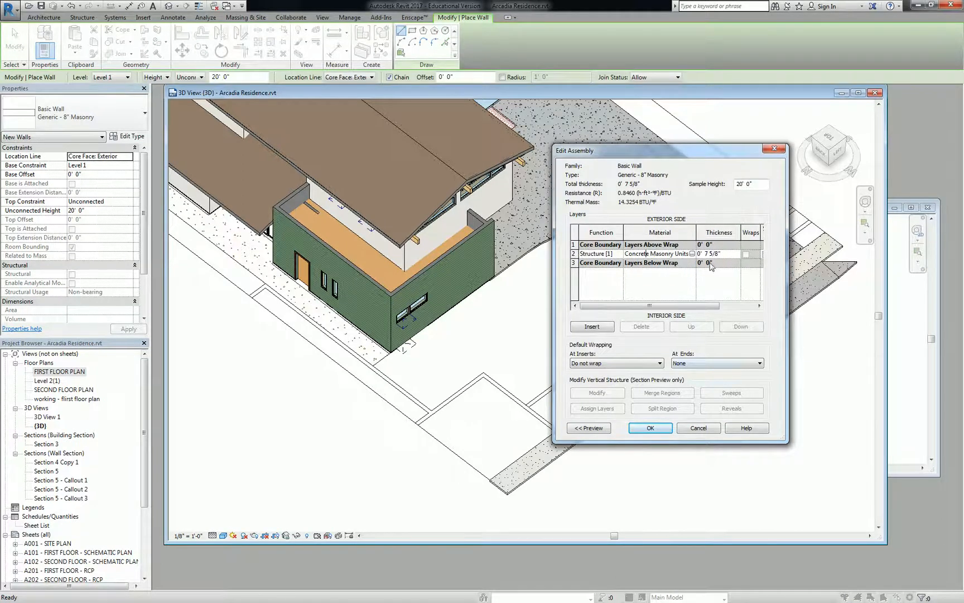
{"action": "left_click", "coordinate": [642, 428]}
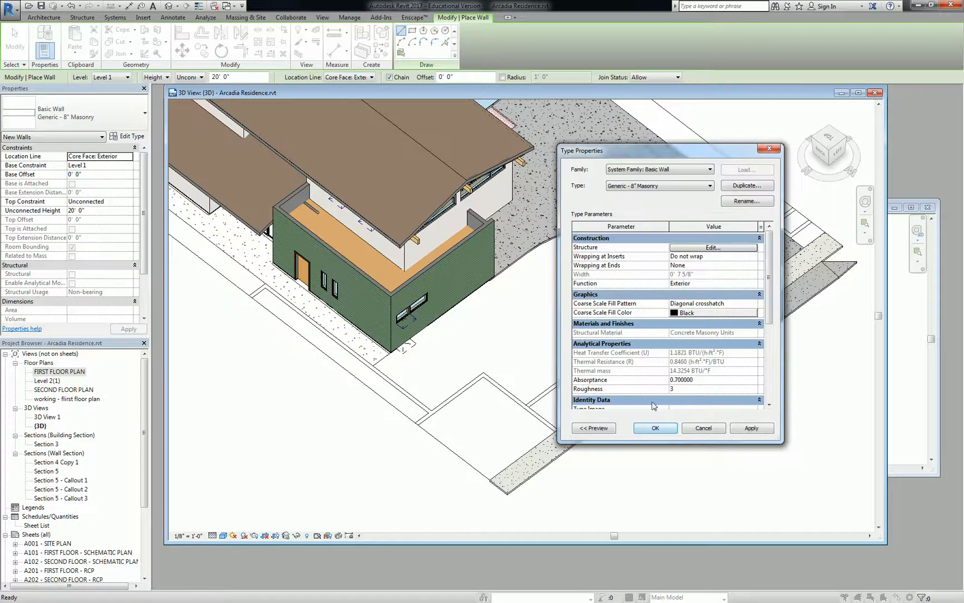
{"action": "left_click", "coordinate": [655, 429]}
- Draw chained masonry walls over the plan lines, from the property line beside the house along the side yard to the front corner planter
{"action": "middle_click_drag", "start_coordinate": [491, 358], "coordinate": [562, 385]}
{"action": "middle_click_drag", "start_coordinate": [640, 374], "coordinate": [580, 358]}
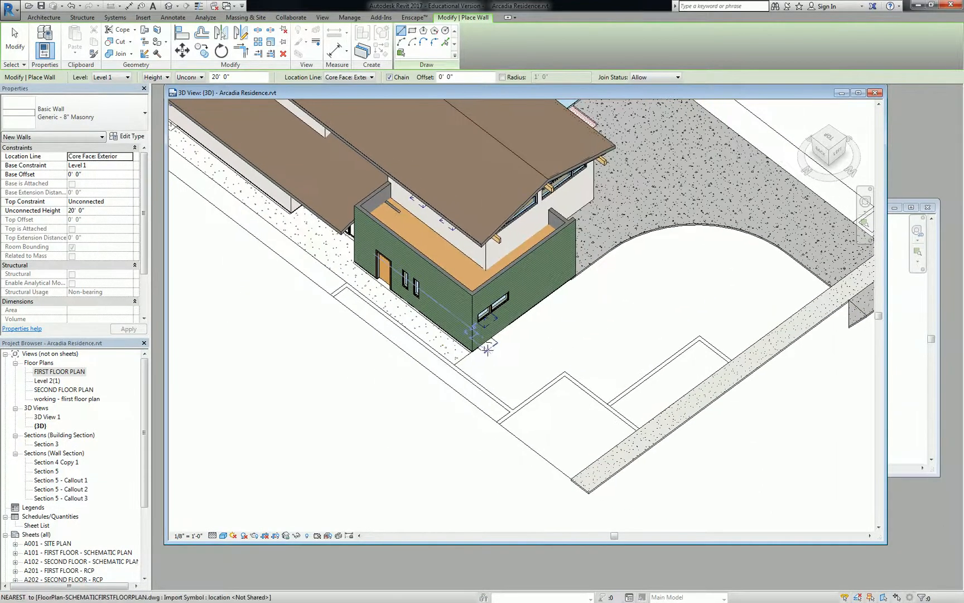
{"action": "scroll", "coordinate": [317, 279], "scroll_direction": "up", "scroll_amount": 4}
{"action": "left_click", "coordinate": [333, 294]}
{"action": "scroll", "coordinate": [360, 287], "scroll_direction": "up", "scroll_amount": 1}
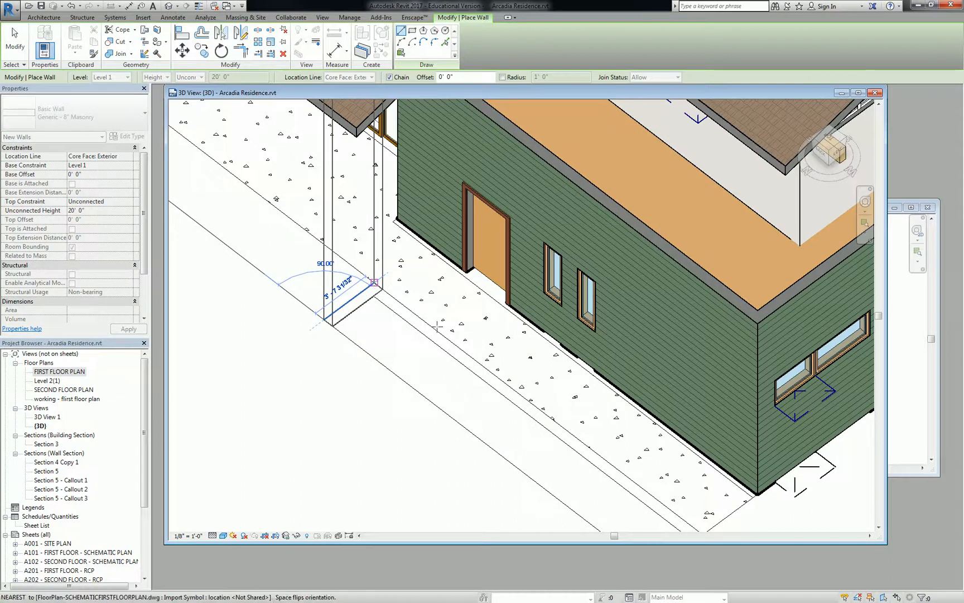
{"action": "scroll", "coordinate": [438, 316], "scroll_direction": "down", "scroll_amount": 3}
{"action": "middle_click_drag", "start_coordinate": [505, 394], "coordinate": [408, 310]}
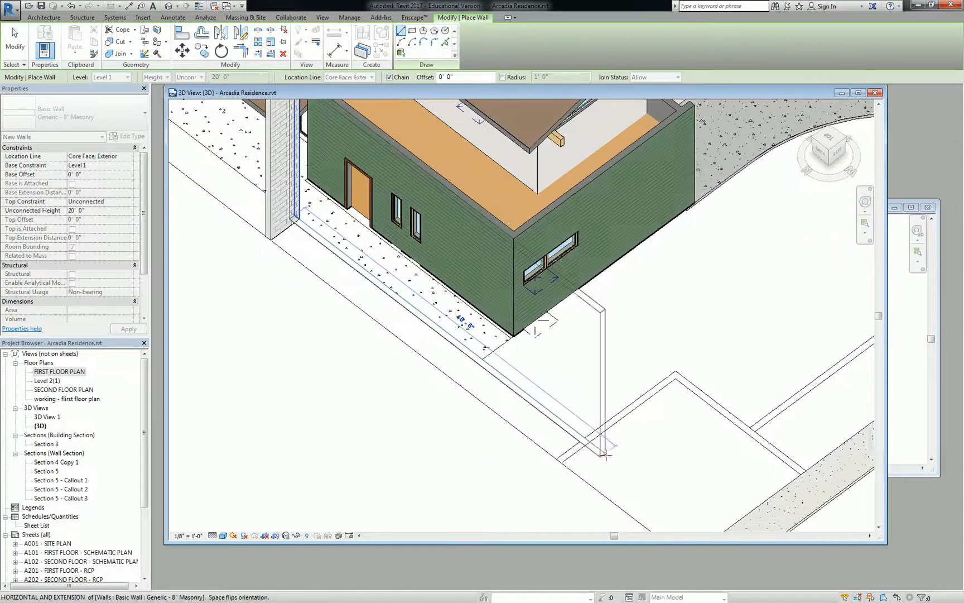
{"action": "left_click", "coordinate": [582, 439]}
- Draw two chained walls around the front corner planter, from the property line to its inner corner and out to the sidewalk
{"action": "middle_click_drag", "start_coordinate": [605, 425], "coordinate": [502, 394]}
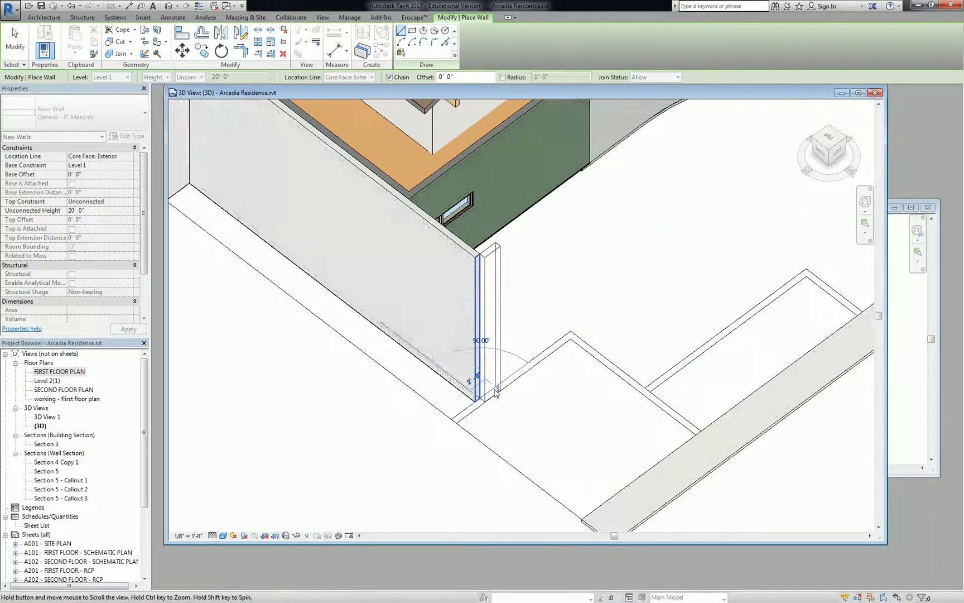
{"action": "left_click", "coordinate": [452, 419]}
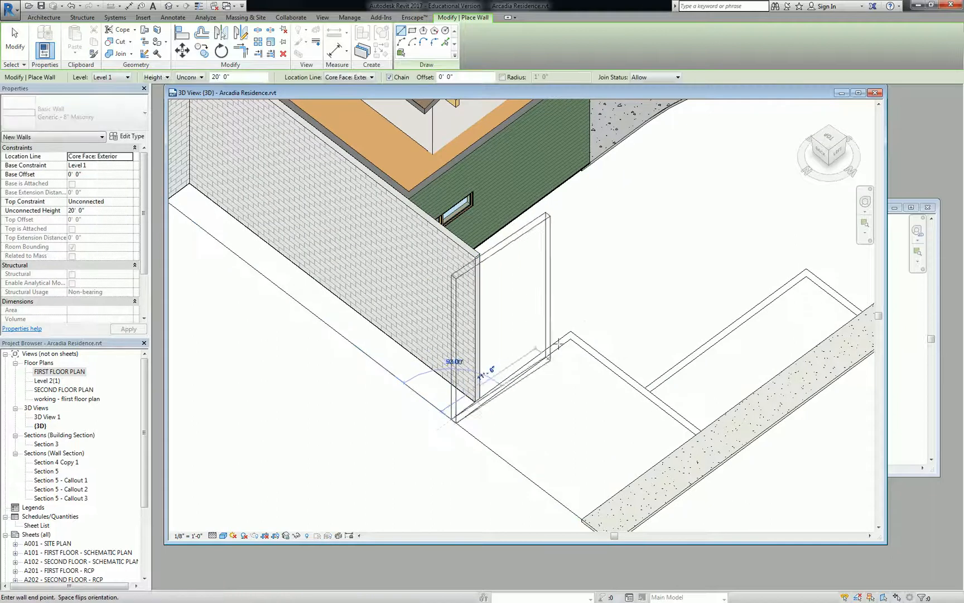
{"action": "left_click", "coordinate": [701, 431]}
{"action": "middle_click_drag", "start_coordinate": [799, 370], "coordinate": [444, 286]}
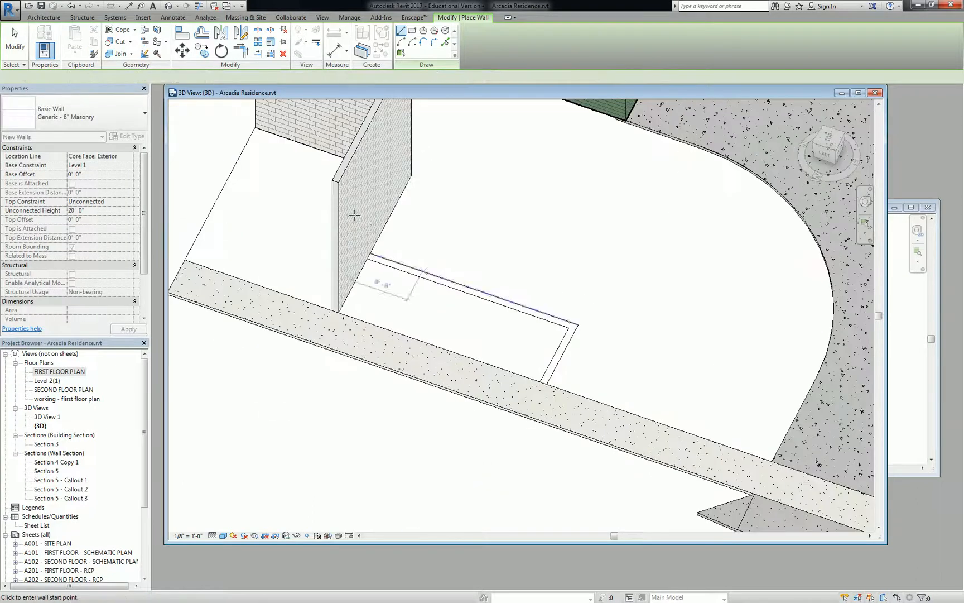
{"action": "key", "text": "Escape"}
- Draw two chained walls around the adjoining planter, from the corner planter's wall to the outer corner and back to the sidewalk
{"action": "left_click", "coordinate": [369, 255]}
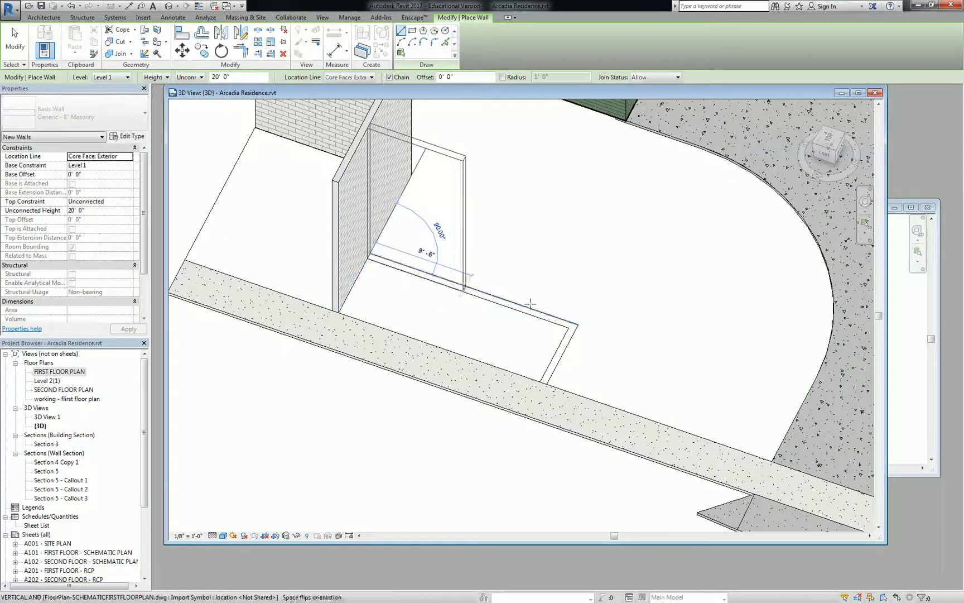
{"action": "left_click", "coordinate": [576, 325]}
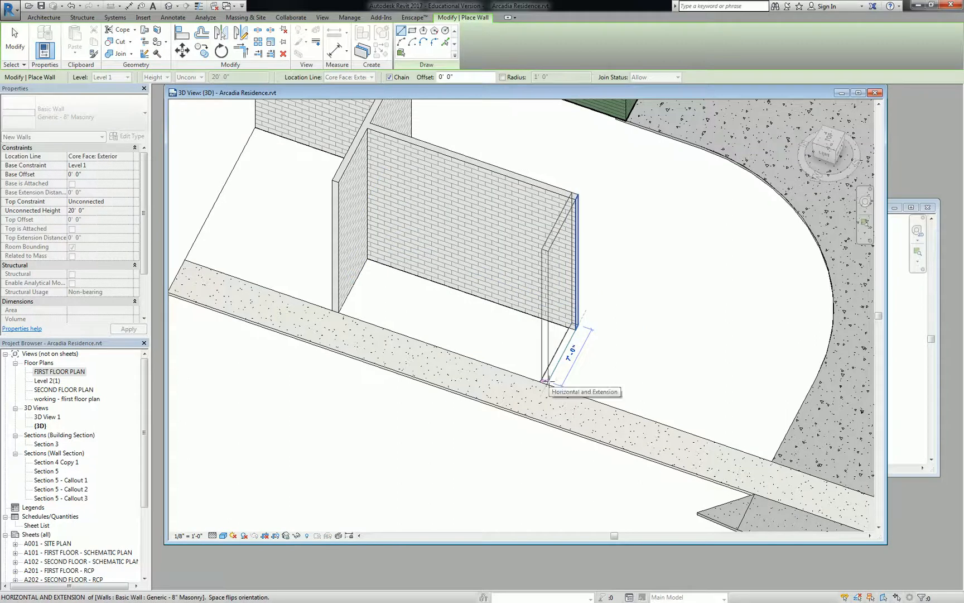
{"action": "left_click", "coordinate": [547, 384]}
{"action": "key", "text": "Escape"}
{"action": "key", "text": "Escape"}
- Set the unconnected height of the two adjoining planter walls and the two side yard walls to 18 inches
{"action": "scroll", "coordinate": [547, 380], "scroll_direction": "down", "scroll_amount": 4}
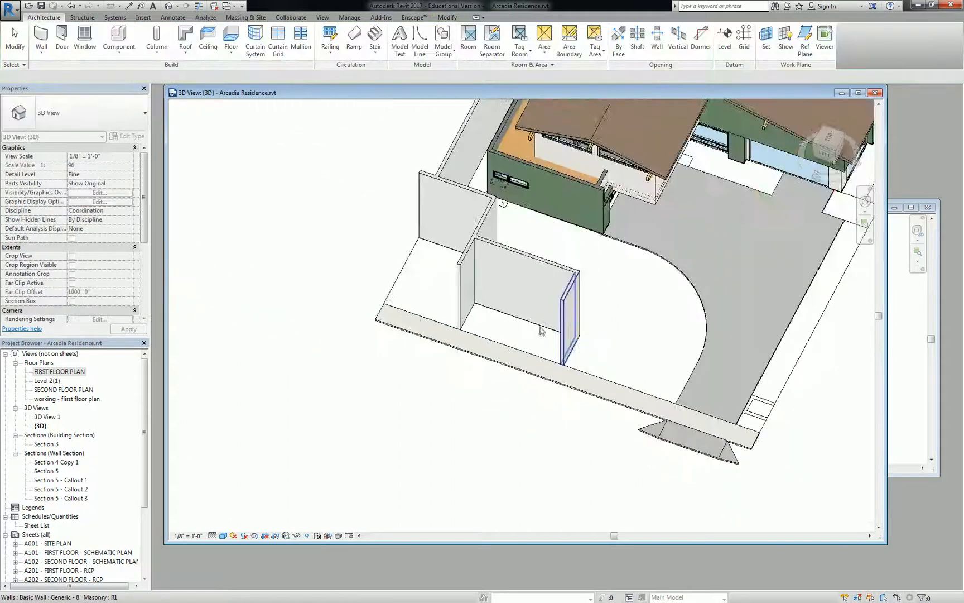
{"action": "middle_click_drag", "start_coordinate": [547, 377], "coordinate": [725, 313], "text": "shift"}
{"action": "middle_click_drag", "start_coordinate": [592, 484], "coordinate": [534, 389]}
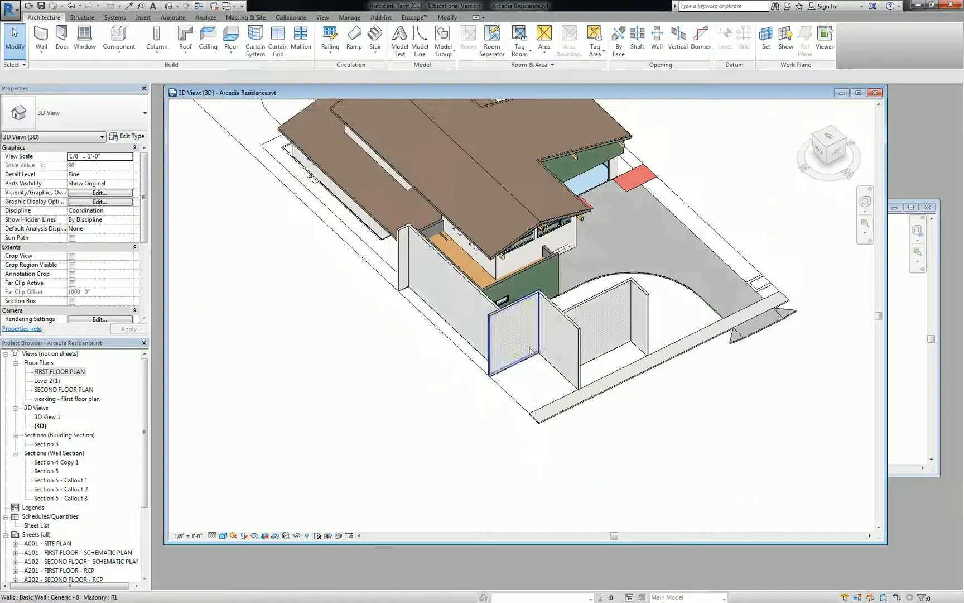
{"action": "scroll", "coordinate": [550, 364], "scroll_direction": "up", "scroll_amount": 2}
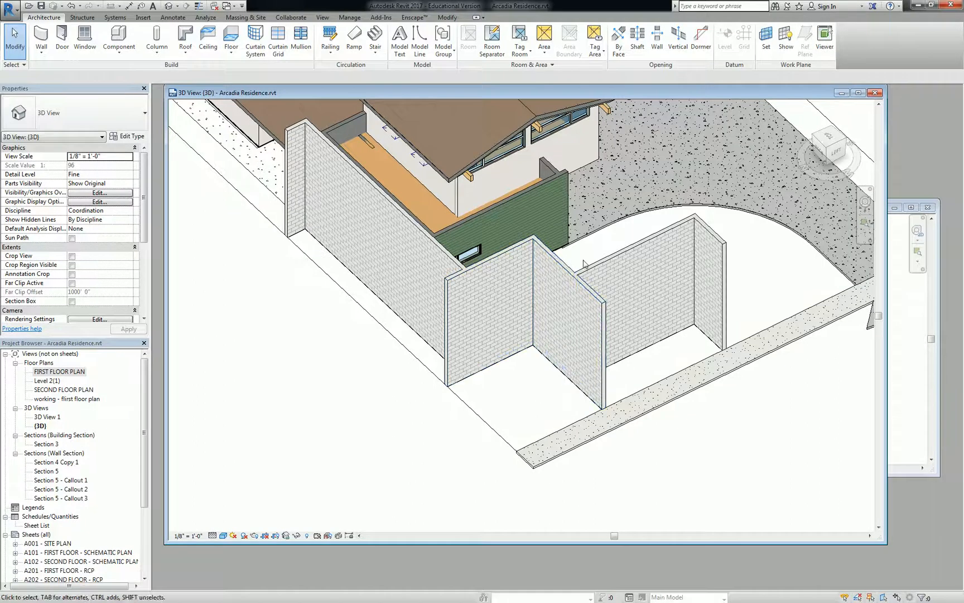
{"action": "left_click", "coordinate": [609, 263]}
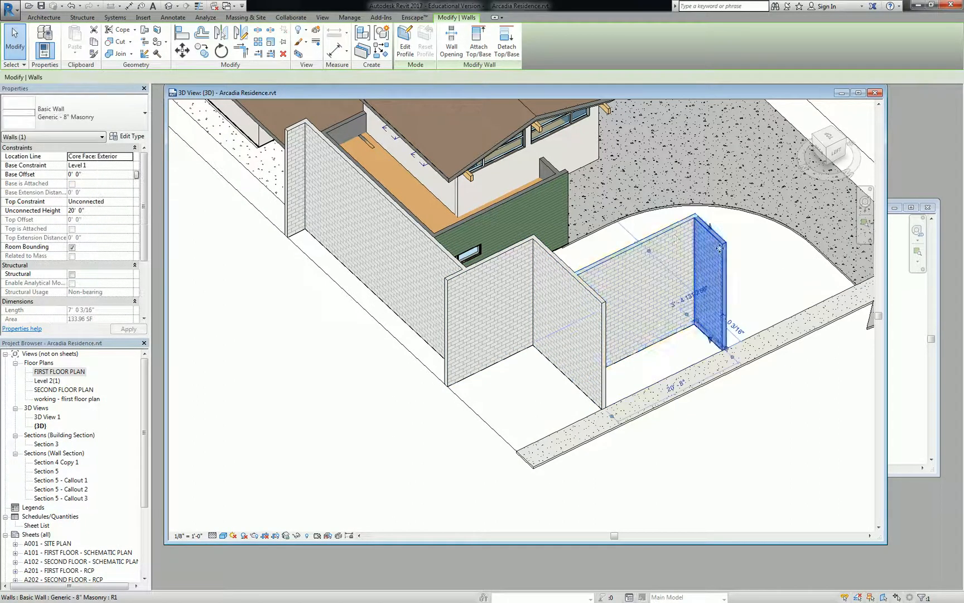
{"action": "left_click", "coordinate": [676, 239], "text": "ctrl"}
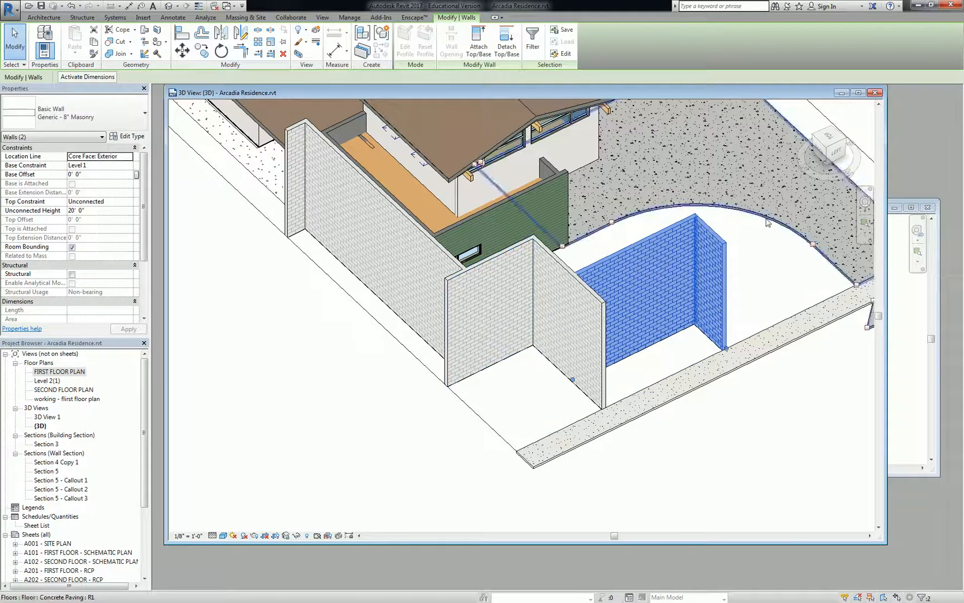
{"action": "left_click", "coordinate": [362, 240], "text": "ctrl"}
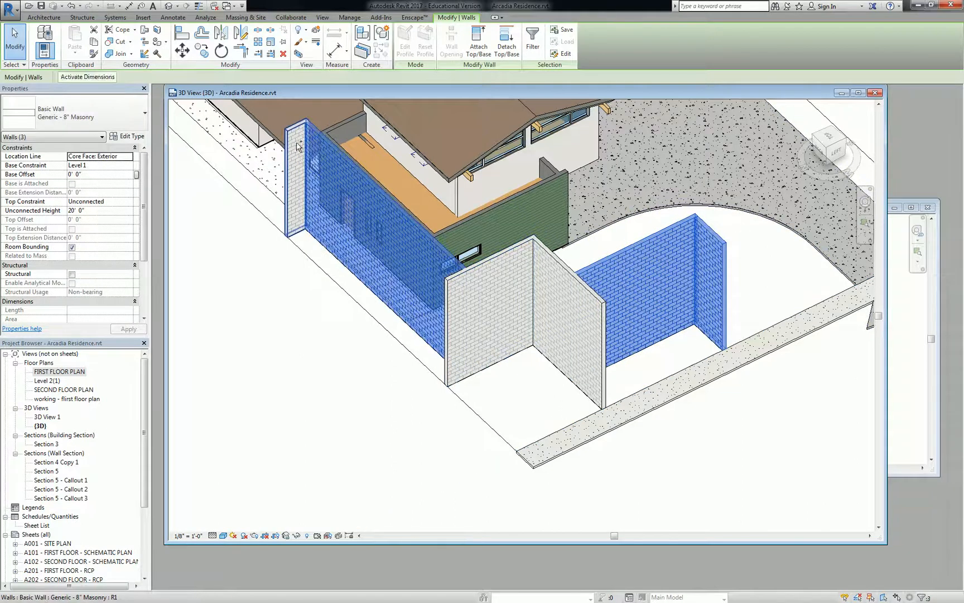
{"action": "left_click", "coordinate": [295, 178], "text": "ctrl"}
{"action": "left_click", "coordinate": [98, 210]}
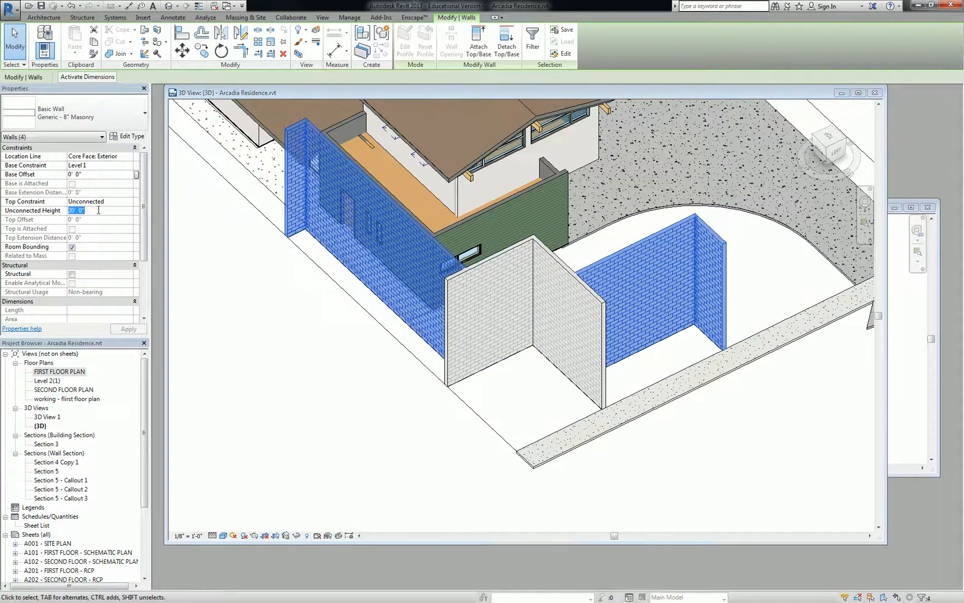
{"action": "type", "text": "18\""}
{"action": "key", "text": "Return"}
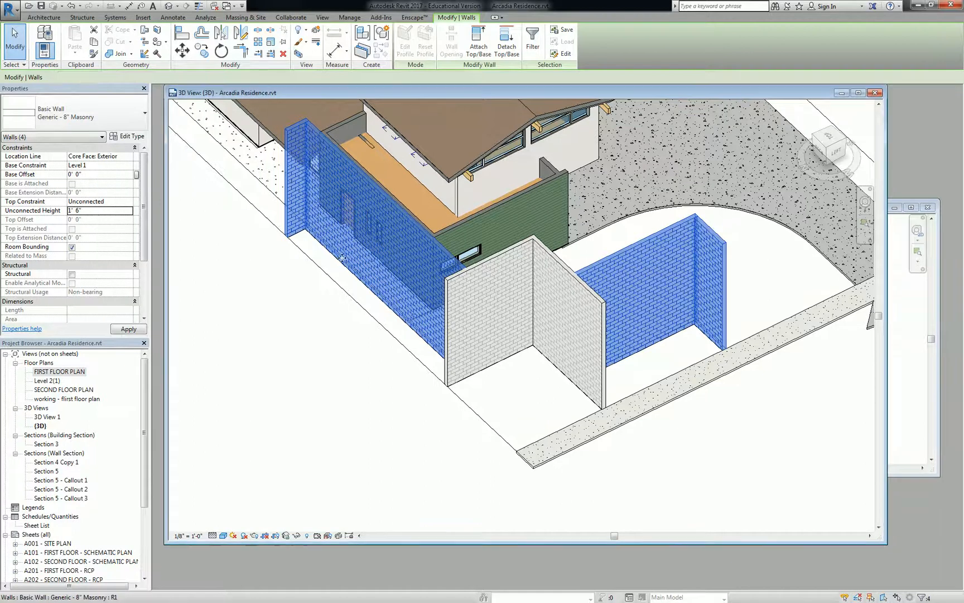
- Set the unconnected height of the two front corner planter walls to 30 inches and clear the selection
{"action": "left_click", "coordinate": [585, 326]}
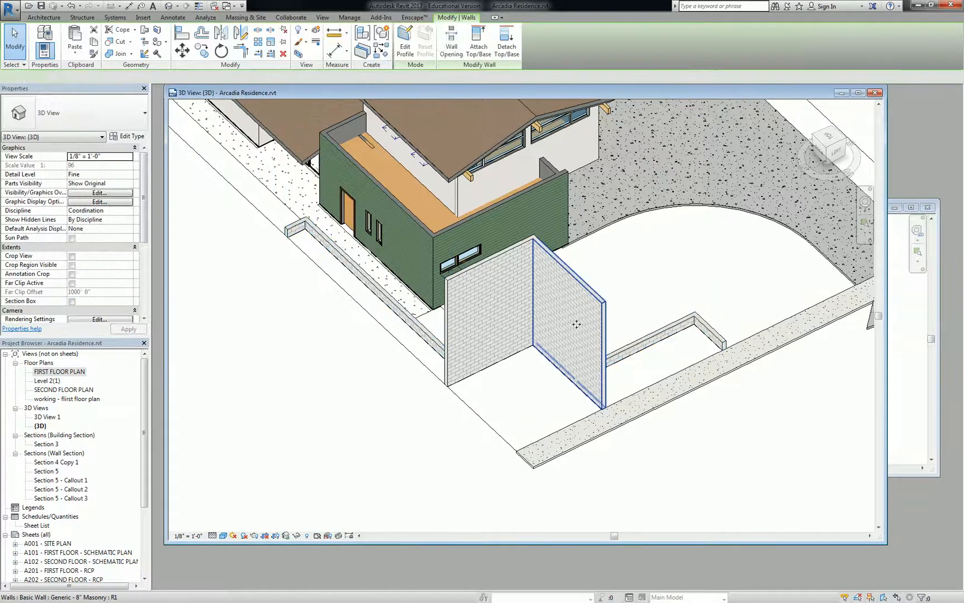
{"action": "left_click", "coordinate": [495, 316], "text": "ctrl"}
{"action": "left_click", "coordinate": [96, 174]}
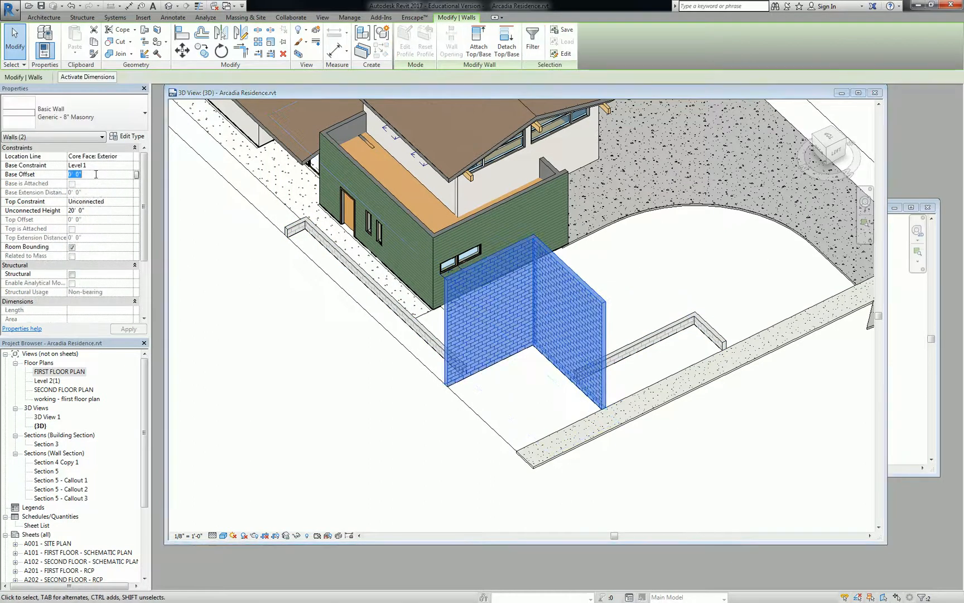
{"action": "left_click", "coordinate": [98, 210]}
{"action": "type", "text": "30\""}
{"action": "key", "text": "Return"}
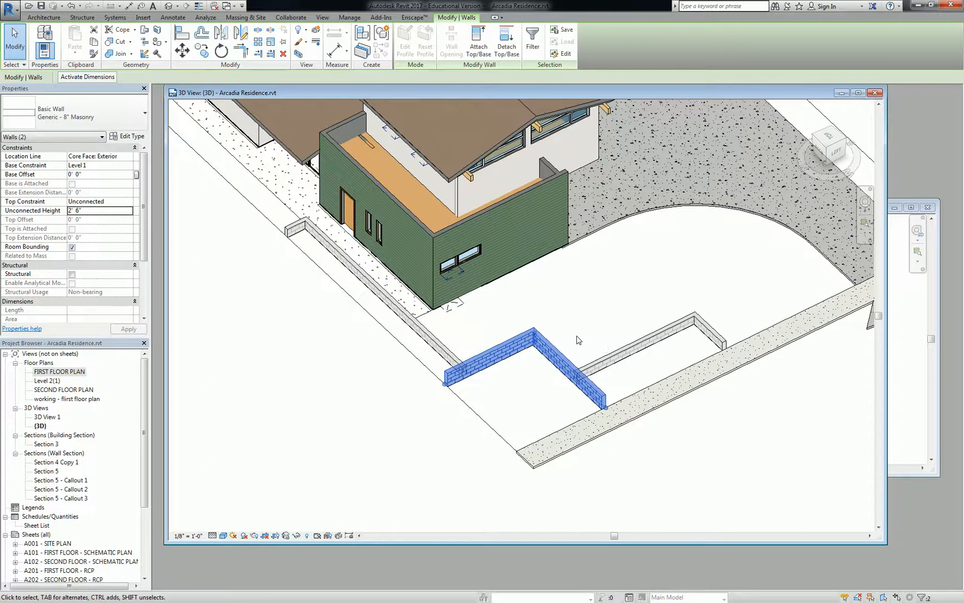
{"action": "left_click", "coordinate": [579, 344]}
- Examine the low masonry walls from the street side and select the concrete sidewalk floor to check how the walls meet it
{"action": "middle_click_drag", "start_coordinate": [583, 366], "coordinate": [419, 241], "text": "shift"}
{"action": "middle_click_drag", "start_coordinate": [497, 226], "coordinate": [434, 283]}
{"action": "middle_click_drag", "start_coordinate": [587, 272], "coordinate": [547, 313], "text": "shift"}
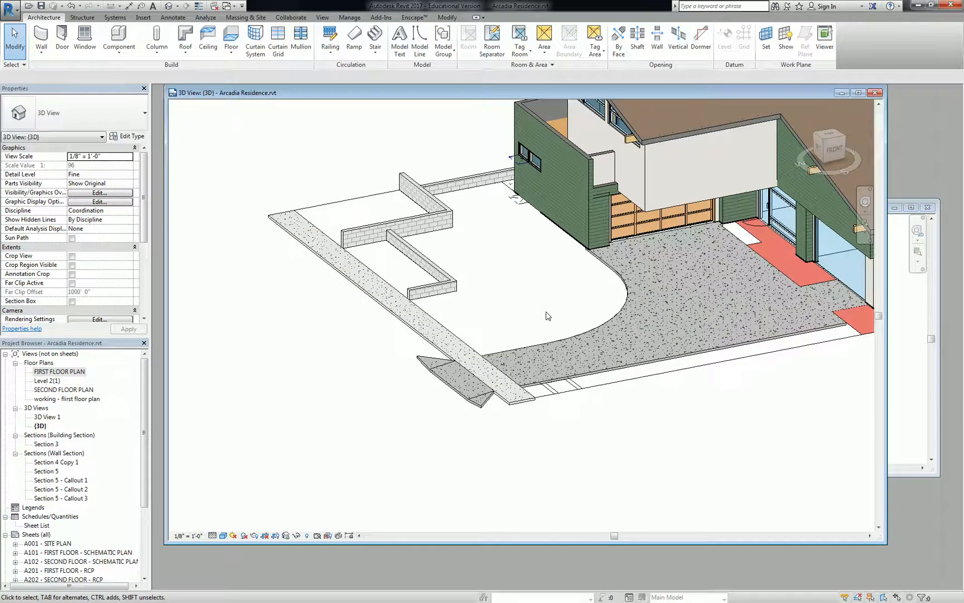
{"action": "left_click", "coordinate": [424, 196]}
{"action": "middle_click_drag", "start_coordinate": [424, 196], "coordinate": [635, 217], "text": "shift"}
{"action": "middle_click_drag", "start_coordinate": [429, 202], "coordinate": [541, 311], "text": "shift"}
{"action": "middle_click_drag", "start_coordinate": [739, 317], "coordinate": [587, 317]}
{"action": "middle_click_drag", "start_coordinate": [707, 394], "coordinate": [658, 334]}
{"action": "key", "text": "Escape"}
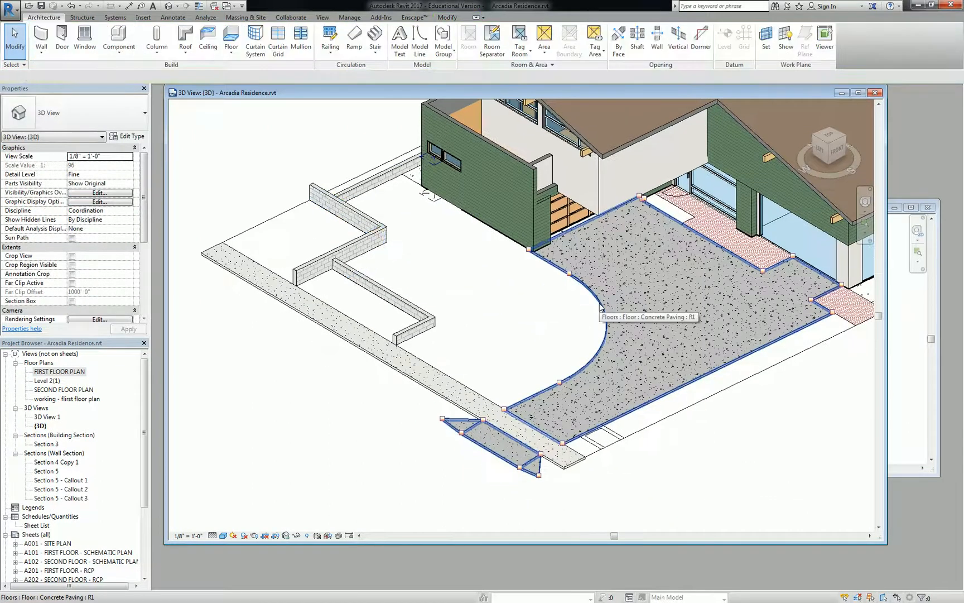
{"action": "middle_click_drag", "start_coordinate": [517, 327], "coordinate": [607, 340]}
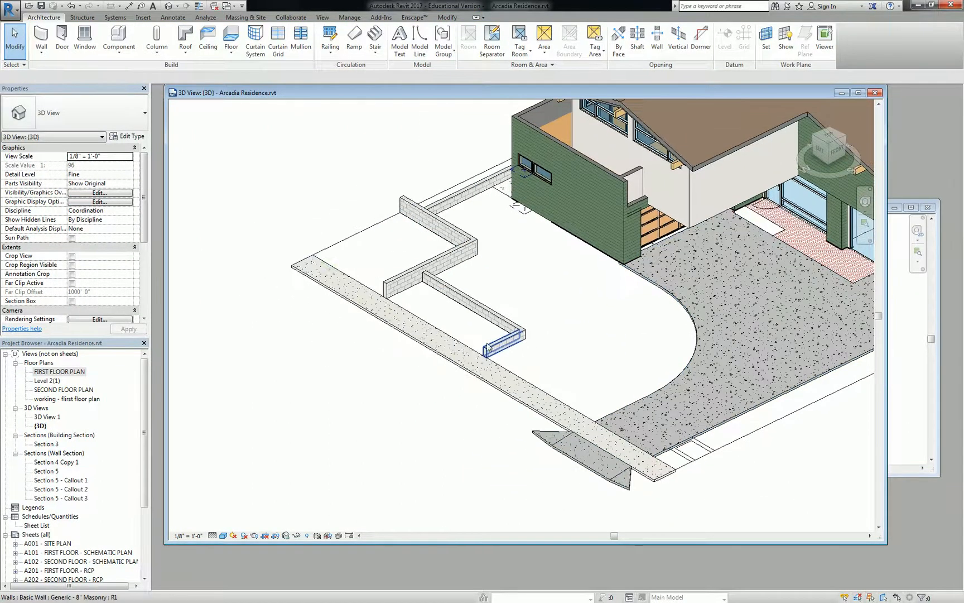
{"action": "left_click", "coordinate": [451, 348]}
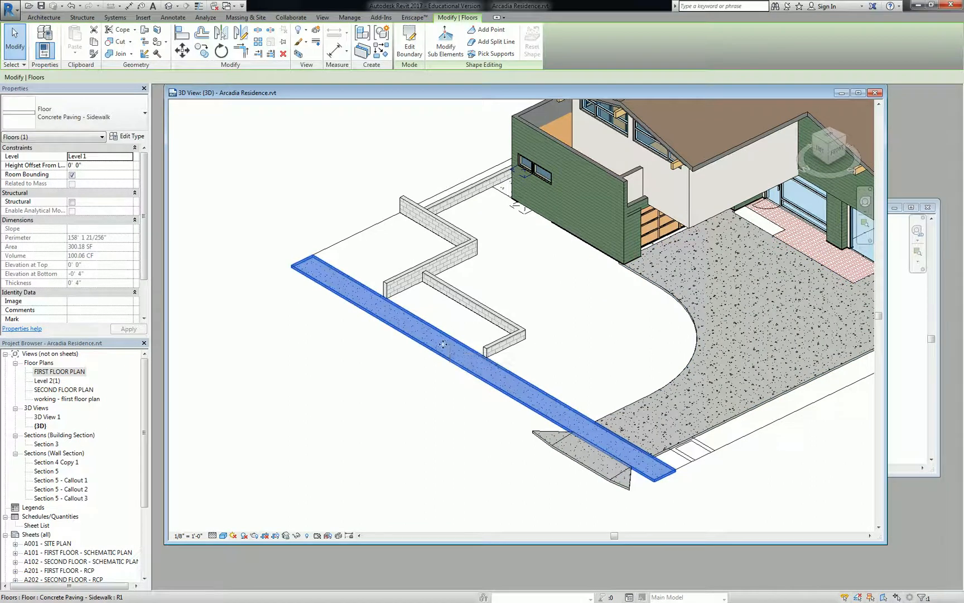
{"action": "scroll", "coordinate": [420, 297], "scroll_direction": "up", "scroll_amount": 5}
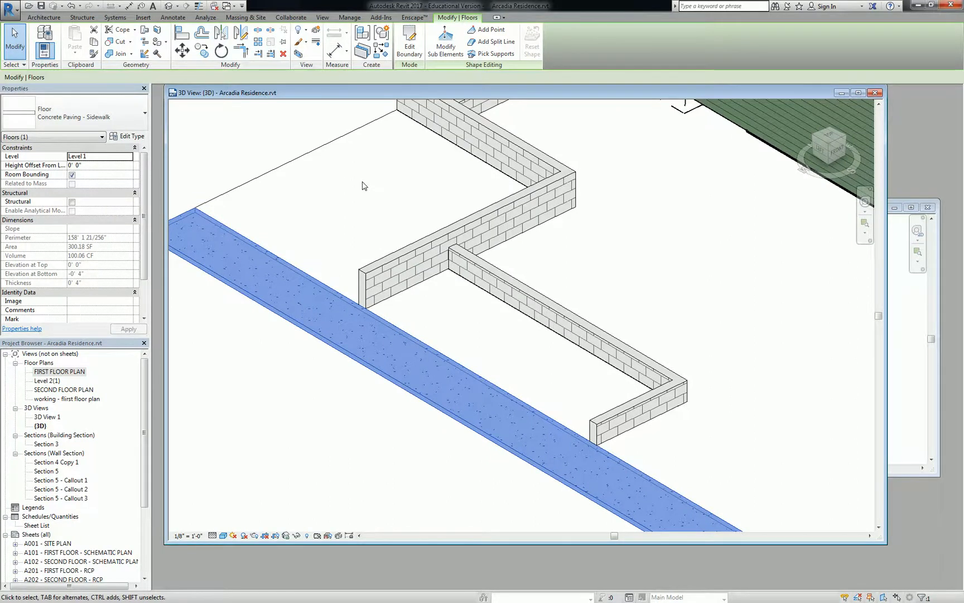
- Try to draw a masonry wall closing the corner planter's front, running from its open outer corner along the sidewalk edge, and undo it
{"action": "scroll", "coordinate": [368, 186], "scroll_direction": "down", "scroll_amount": 3}
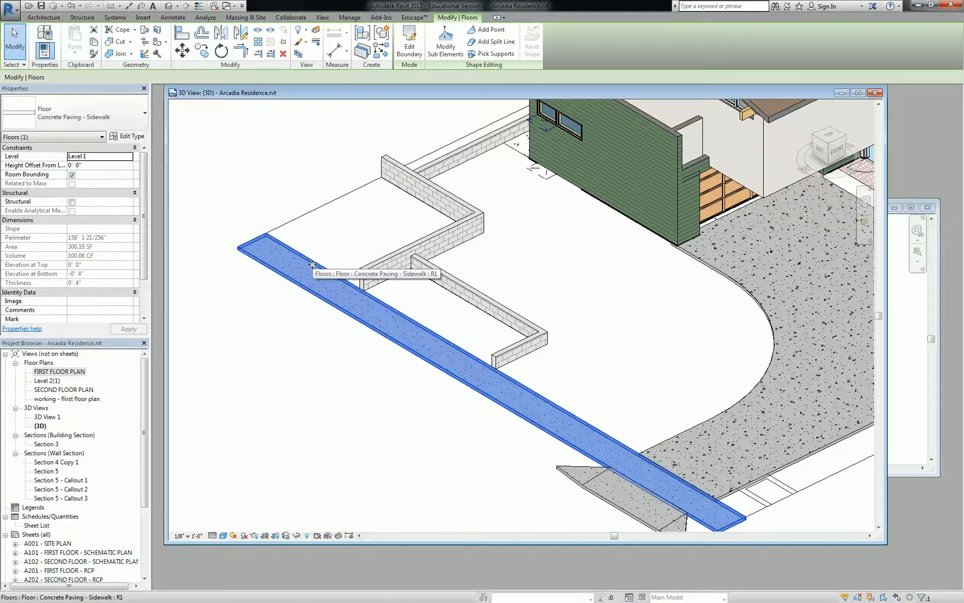
{"action": "middle_click_drag", "start_coordinate": [343, 273], "coordinate": [325, 299]}
{"action": "scroll", "coordinate": [324, 298], "scroll_direction": "down", "scroll_amount": 1}
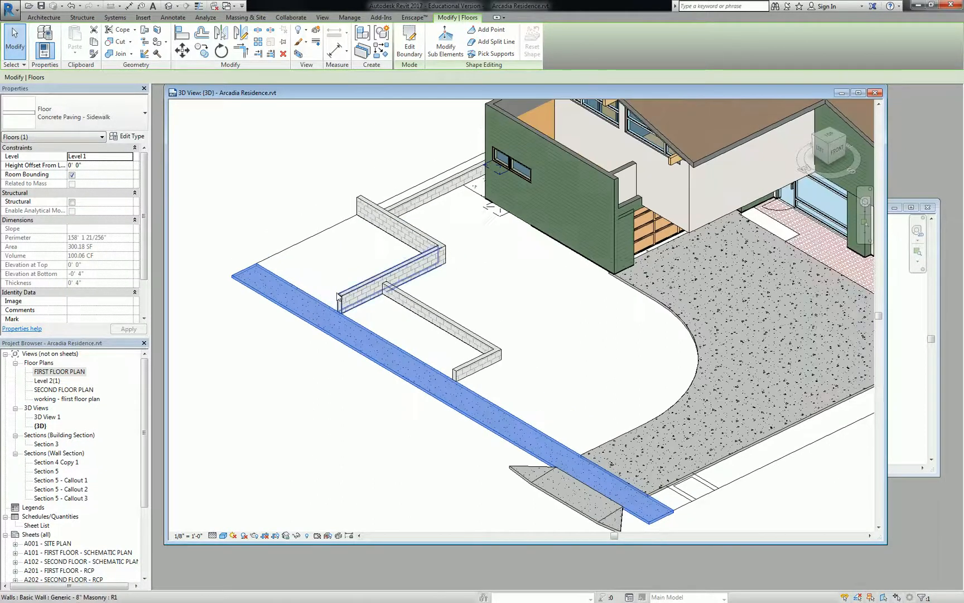
{"action": "left_click", "coordinate": [377, 290]}
{"action": "middle_click_drag", "start_coordinate": [395, 319], "coordinate": [419, 302], "text": "shift"}
{"action": "scroll", "coordinate": [355, 305], "scroll_direction": "up", "scroll_amount": 1}
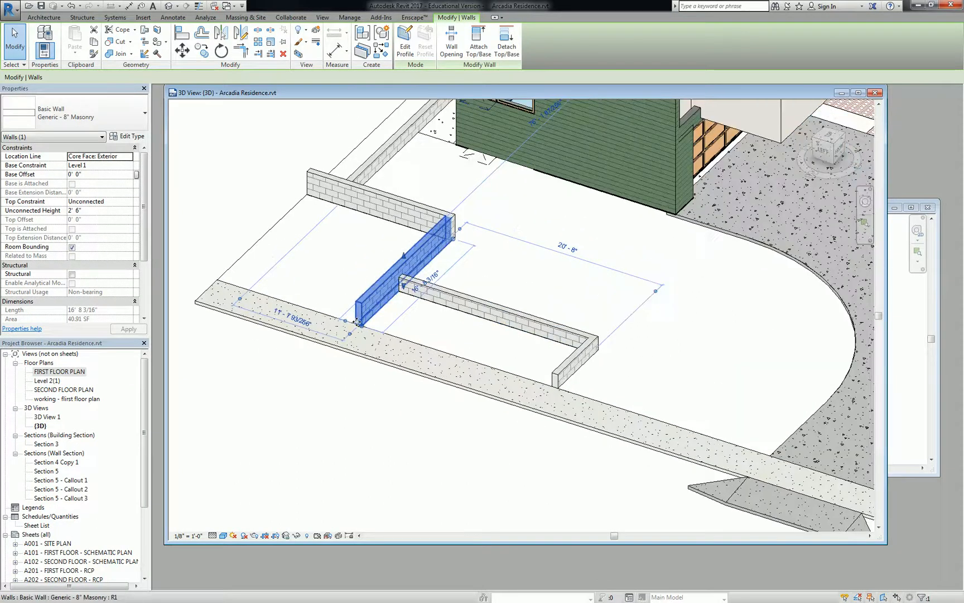
{"action": "key", "text": "w"}
{"action": "key", "text": "a"}
{"action": "middle_click_drag", "start_coordinate": [344, 314], "coordinate": [519, 333], "text": "shift"}
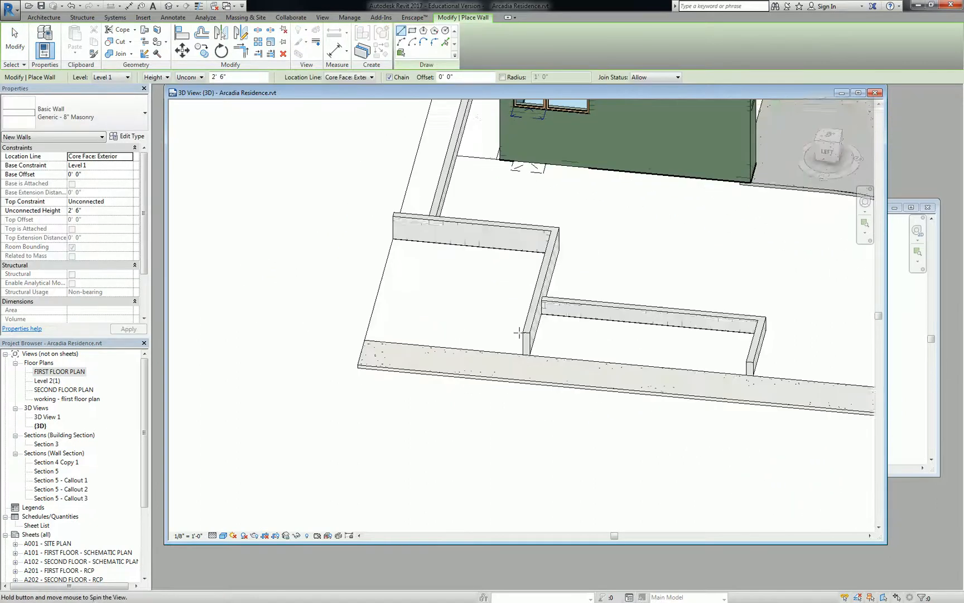
{"action": "left_click", "coordinate": [365, 340]}
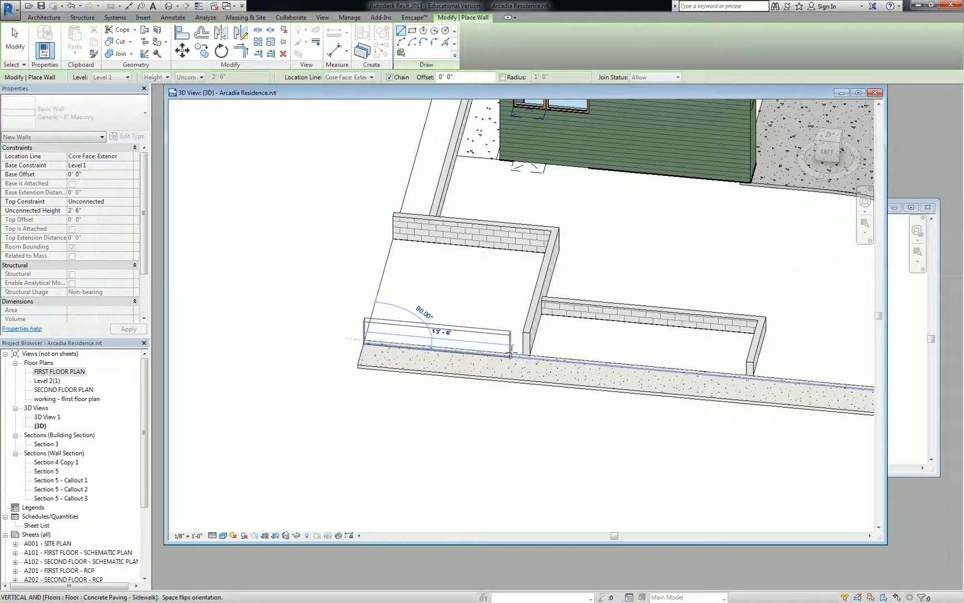
{"action": "left_click", "coordinate": [529, 355]}
{"action": "key", "text": "Escape"}
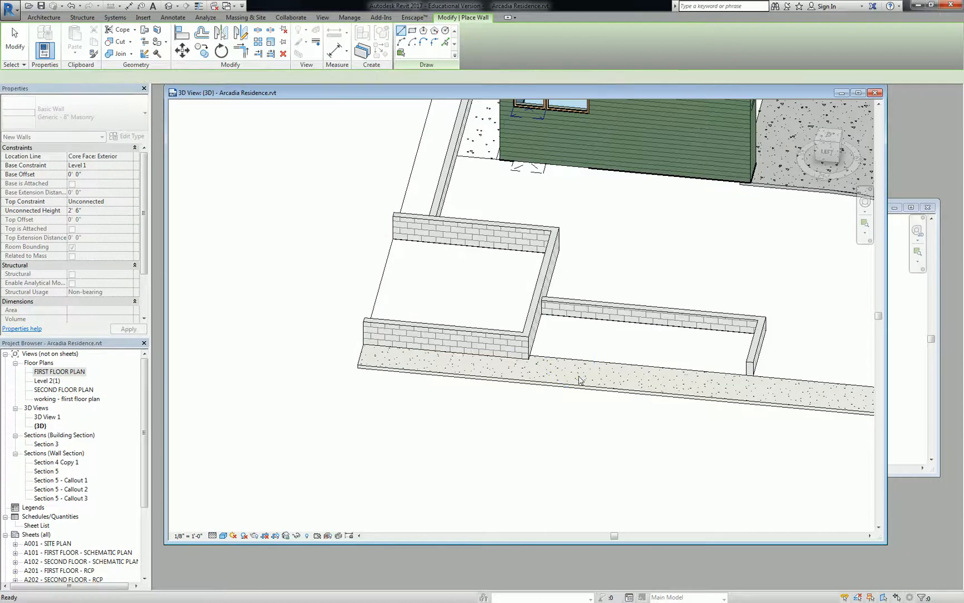
{"action": "key", "text": "ctrl+z"}
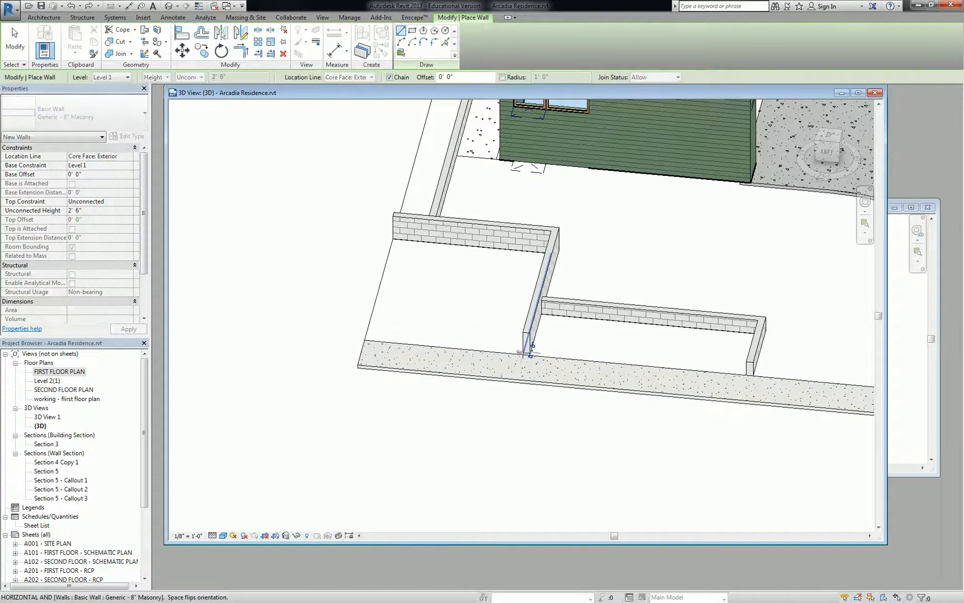
- Draw the corner planter's front masonry wall from its side wall at the sidewalk to the open outer corner
{"action": "left_click", "coordinate": [530, 355]}
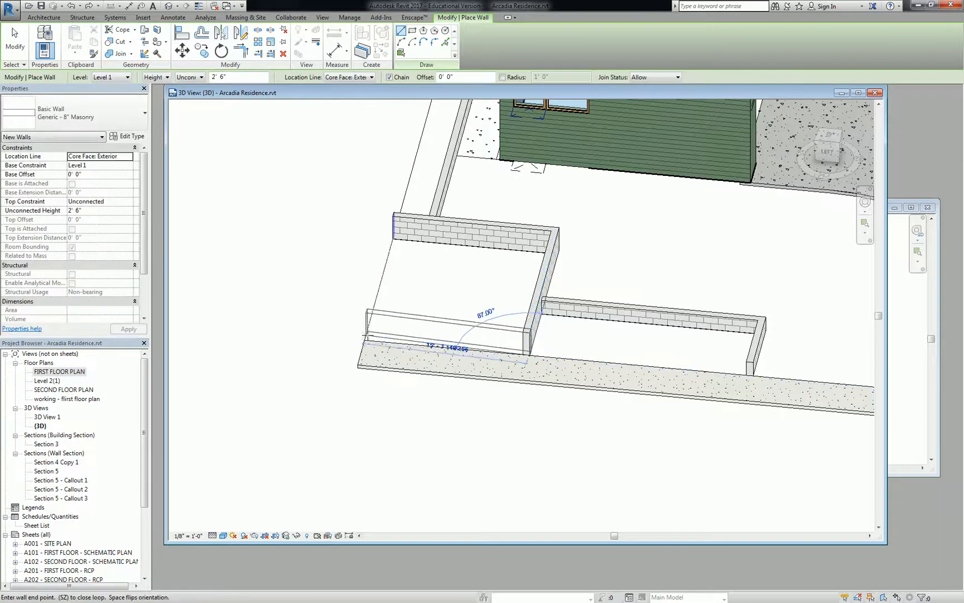
{"action": "left_click", "coordinate": [366, 338]}
{"action": "key", "text": "Escape"}
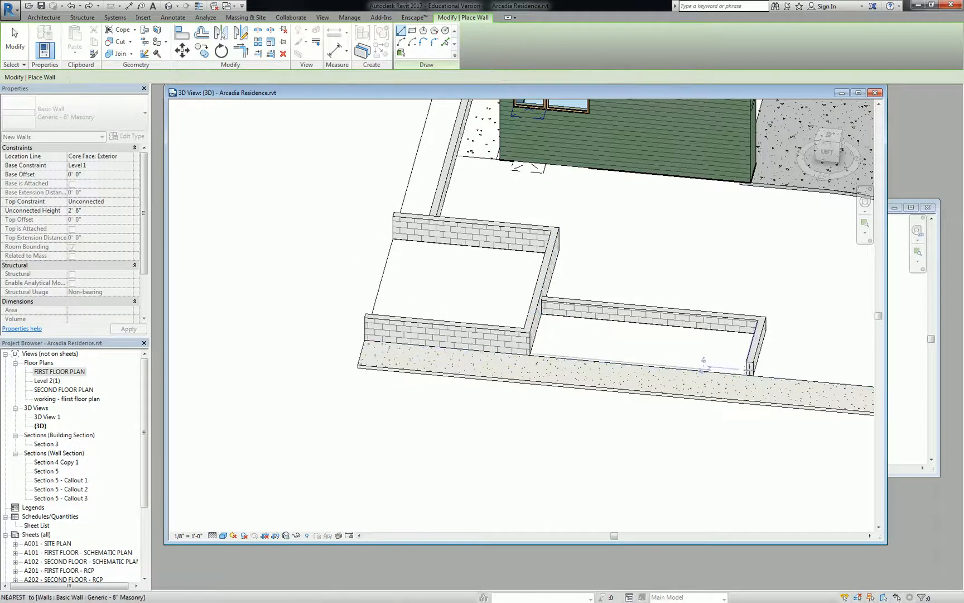
- Try to close the adjoining planter's front with a 2' 6" high wall along the sidewalk, and undo it
{"action": "left_click", "coordinate": [753, 376]}
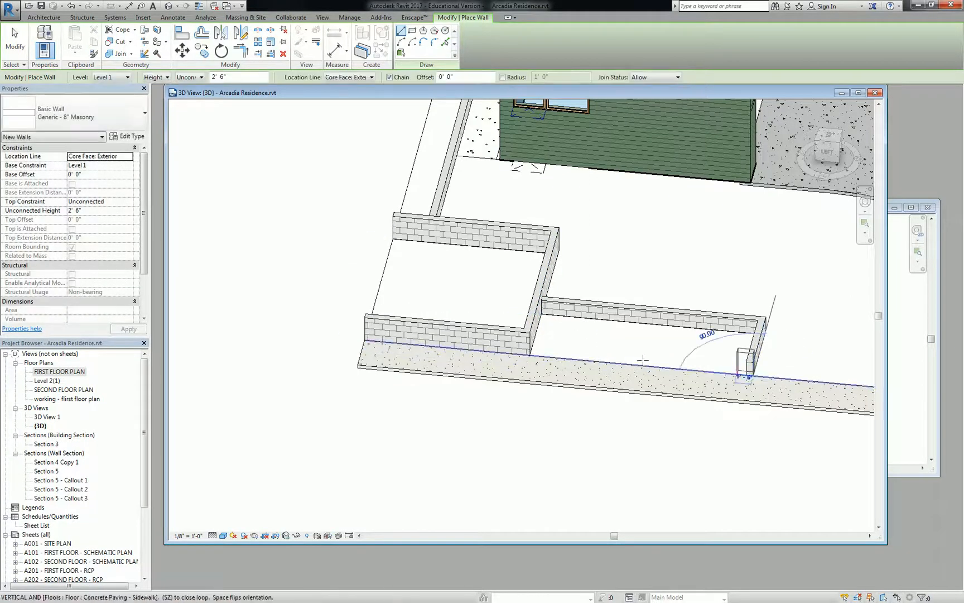
{"action": "left_click", "coordinate": [531, 355]}
{"action": "key", "text": "Escape"}
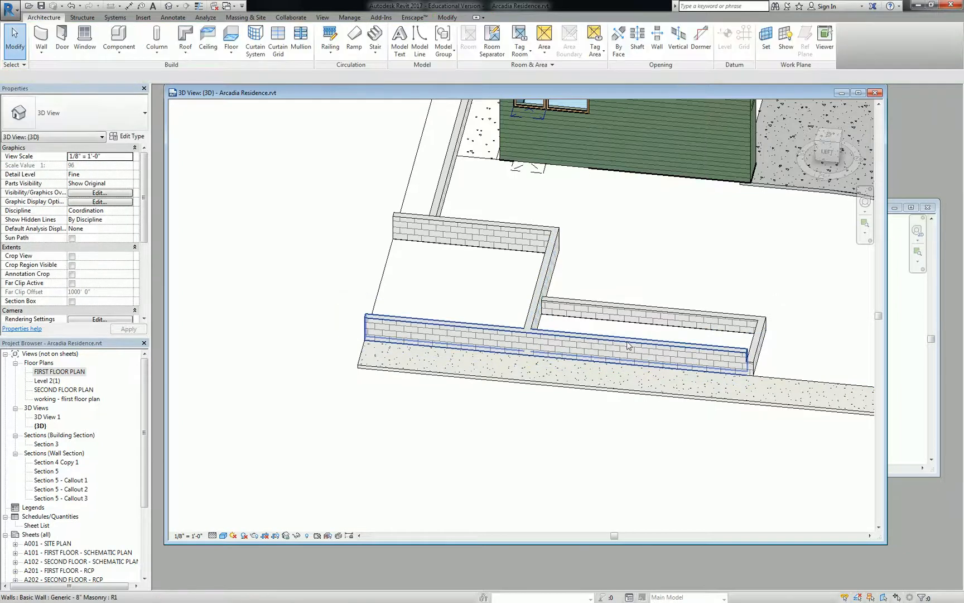
{"action": "key", "text": "ctrl+z"}
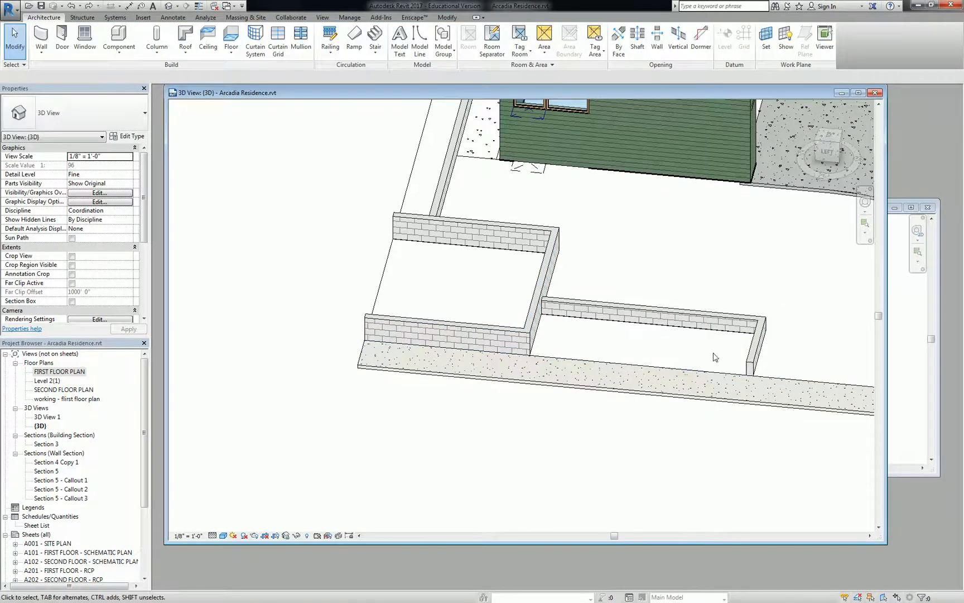
- Try again to close the adjoining planter's front, using the corner planter's front wall as the template, and undo the resulting wall
{"action": "left_click", "coordinate": [495, 333]}
{"action": "key", "text": "c"}
{"action": "key", "text": "s"}
{"action": "left_click", "coordinate": [753, 376]}
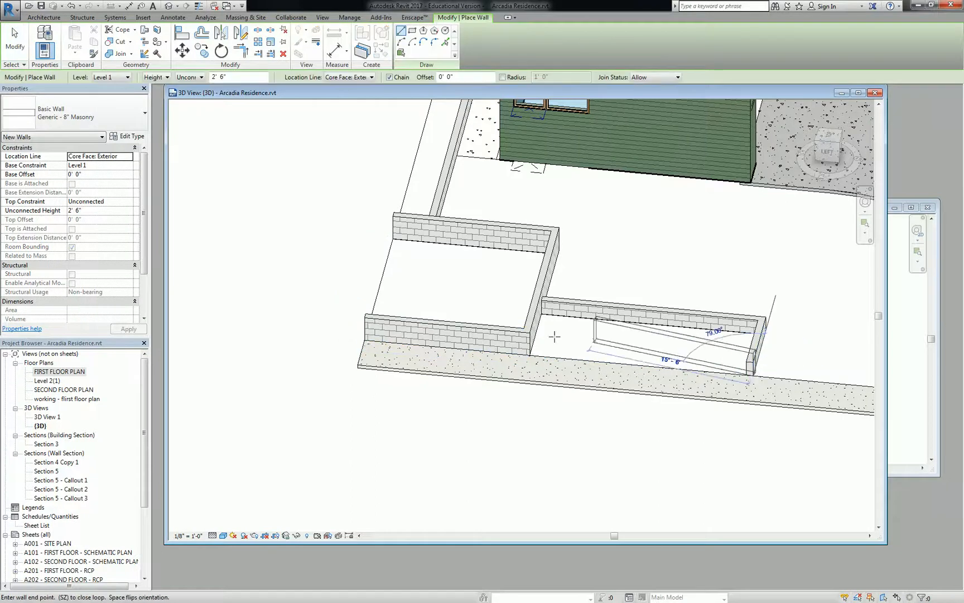
{"action": "left_click", "coordinate": [529, 354]}
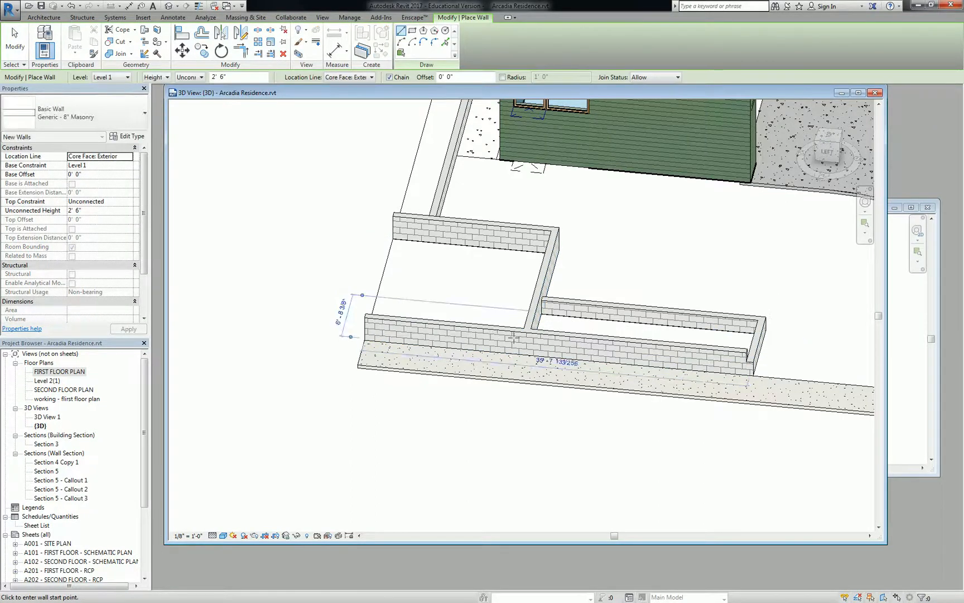
{"action": "key", "text": "Escape"}
{"action": "key", "text": "Escape"}
{"action": "left_click", "coordinate": [497, 335]}
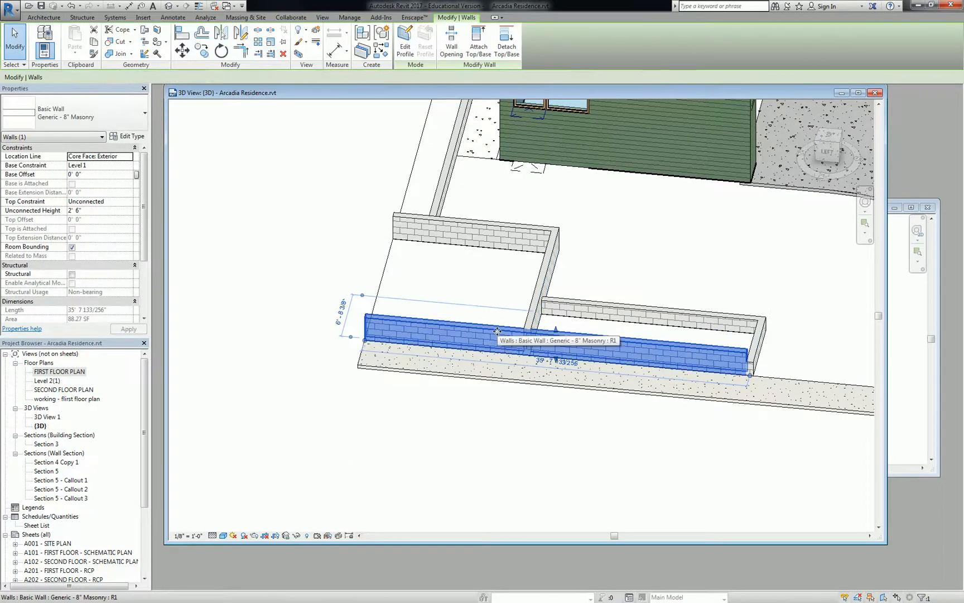
{"action": "key", "text": "ctrl+z"}
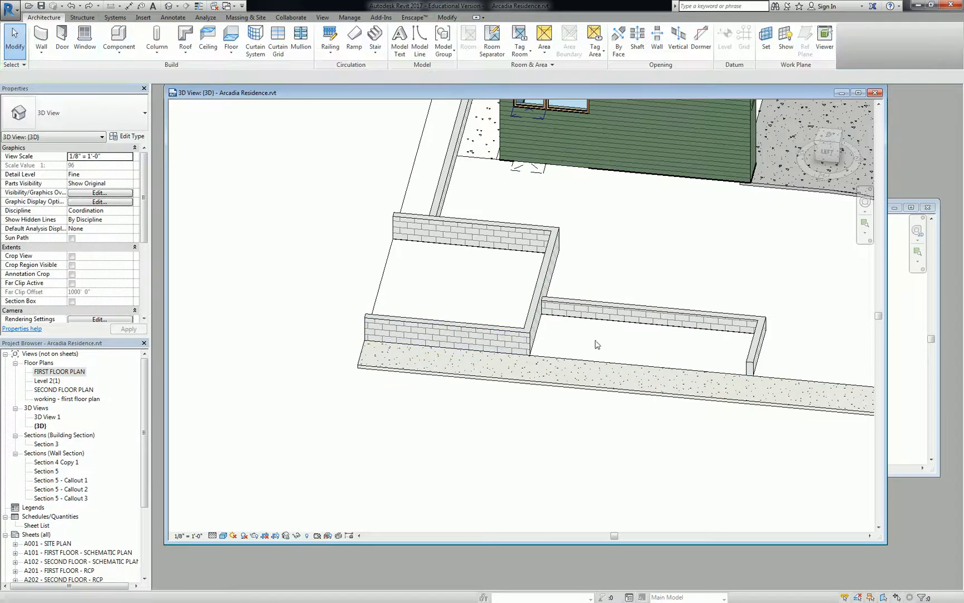
- Draw a 1' 6" high wall matching the adjoining planter's back wall along the sidewalk, closing its front up to the corner planter
{"action": "left_click", "coordinate": [491, 336]}
{"action": "key", "text": "Escape"}
{"action": "left_click", "coordinate": [711, 322]}
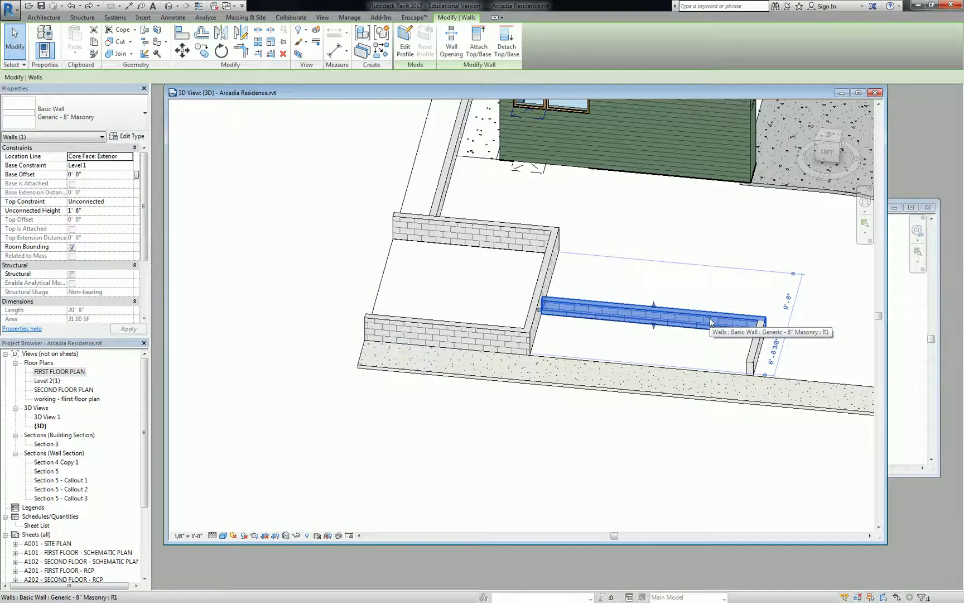
{"action": "key", "text": "c"}
{"action": "key", "text": "s"}
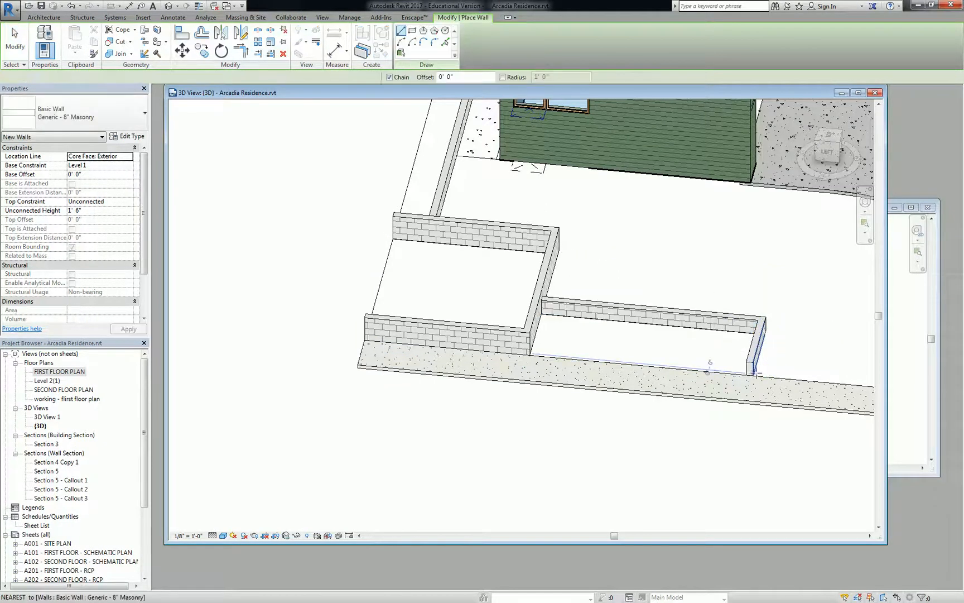
{"action": "left_click", "coordinate": [755, 373]}
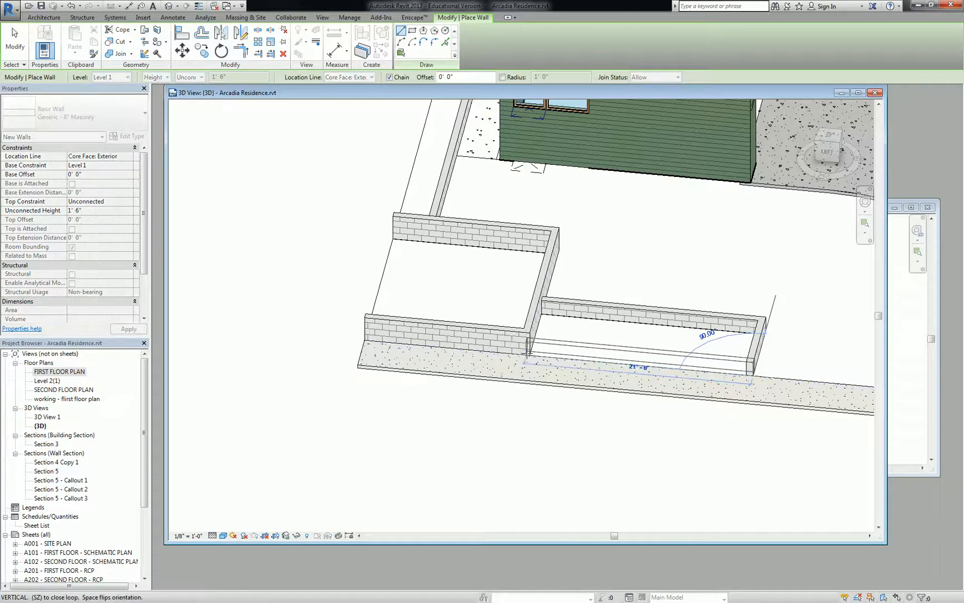
{"action": "left_click", "coordinate": [528, 351]}
{"action": "key", "text": "Escape"}
{"action": "key", "text": "Escape"}
{"action": "left_click", "coordinate": [581, 351]}
{"action": "left_click", "coordinate": [487, 337]}
{"action": "key", "text": "Escape"}
- Examine the closed planter walls and the surrounding site from the side yard, the street and the driveway side
{"action": "scroll", "coordinate": [618, 348], "scroll_direction": "down", "scroll_amount": 2}
{"action": "middle_click_drag", "start_coordinate": [697, 345], "coordinate": [568, 319]}
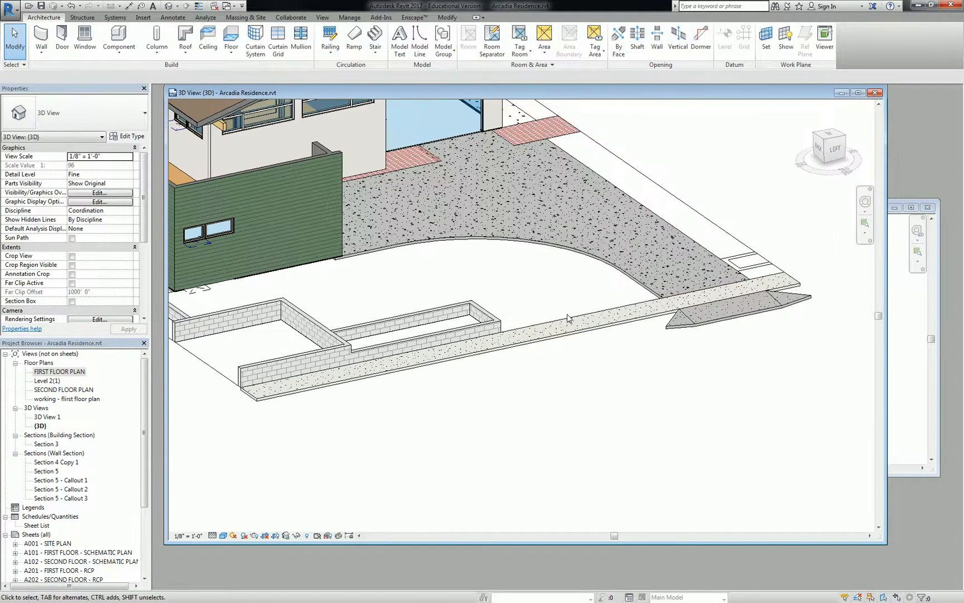
{"action": "middle_click_drag", "start_coordinate": [496, 317], "coordinate": [758, 286], "text": "shift"}
{"action": "scroll", "coordinate": [665, 295], "scroll_direction": "down", "scroll_amount": 2}
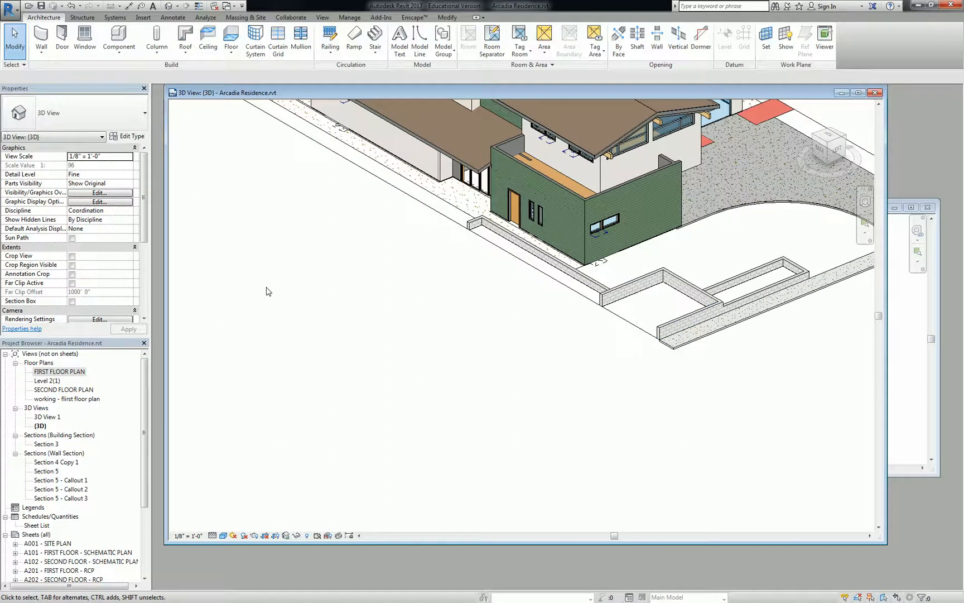
{"action": "scroll", "coordinate": [488, 298], "scroll_direction": "down", "scroll_amount": 2}
{"action": "scroll", "coordinate": [652, 307], "scroll_direction": "down", "scroll_amount": 2}
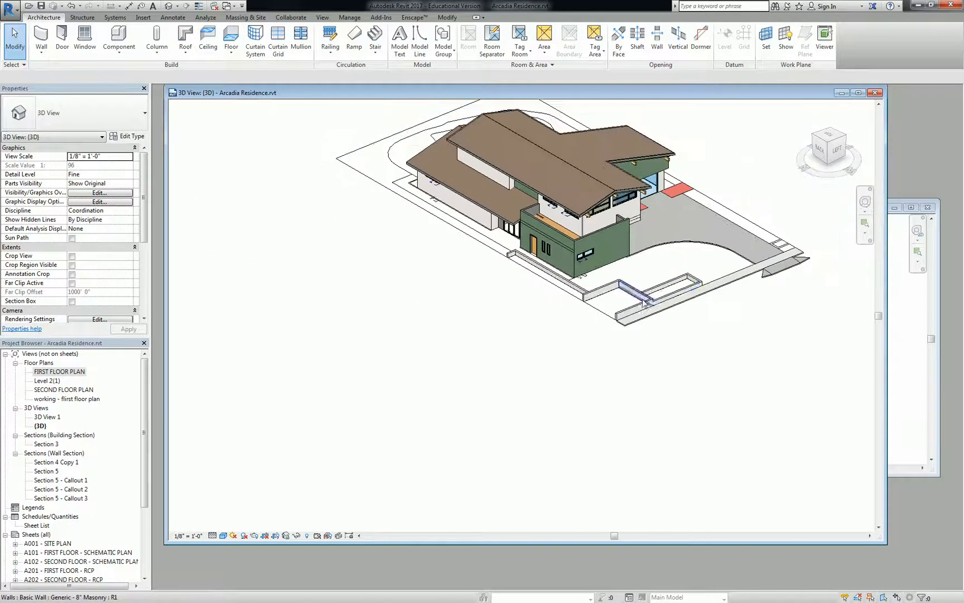
{"action": "scroll", "coordinate": [620, 310], "scroll_direction": "up", "scroll_amount": 3}
{"action": "middle_click_drag", "start_coordinate": [616, 309], "coordinate": [519, 313], "text": "shift"}
{"action": "middle_click_drag", "start_coordinate": [626, 314], "coordinate": [564, 314], "text": "shift"}
{"action": "middle_click_drag", "start_coordinate": [756, 344], "coordinate": [618, 312]}
{"action": "scroll", "coordinate": [617, 312], "scroll_direction": "up", "scroll_amount": 2}
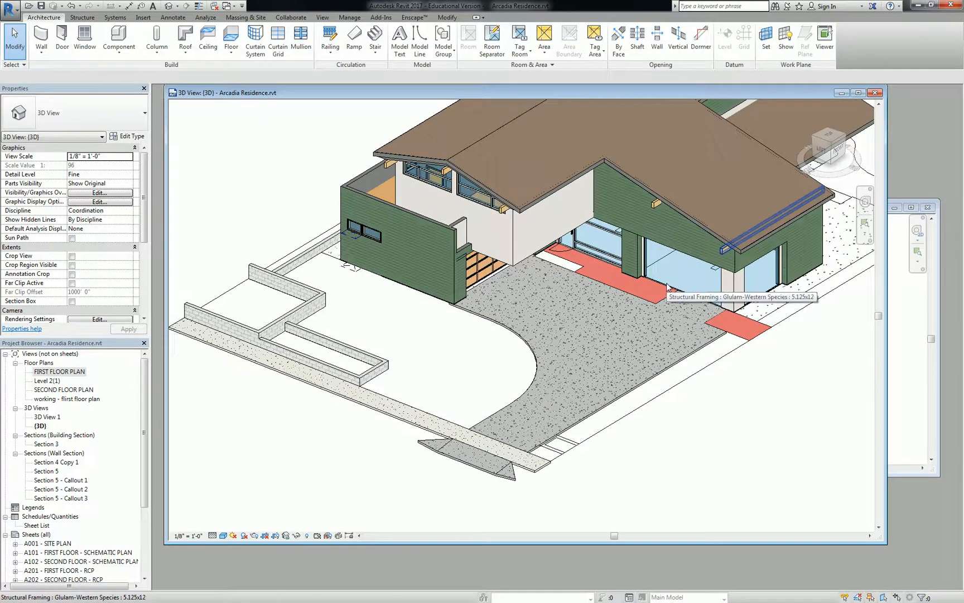
- Check the outline of the concrete driveway floor and view the description of the Toposurface tool
{"action": "mouse_move", "coordinate": [638, 287]}
{"action": "middle_mouse_down"}
{"action": "mouse_move", "coordinate": [702, 307]}
{"action": "mouse_move", "coordinate": [642, 322]}
{"action": "middle_mouse_up"}
{"action": "left_click", "coordinate": [594, 306]}
{"action": "middle_click_drag", "start_coordinate": [567, 340], "coordinate": [573, 286]}
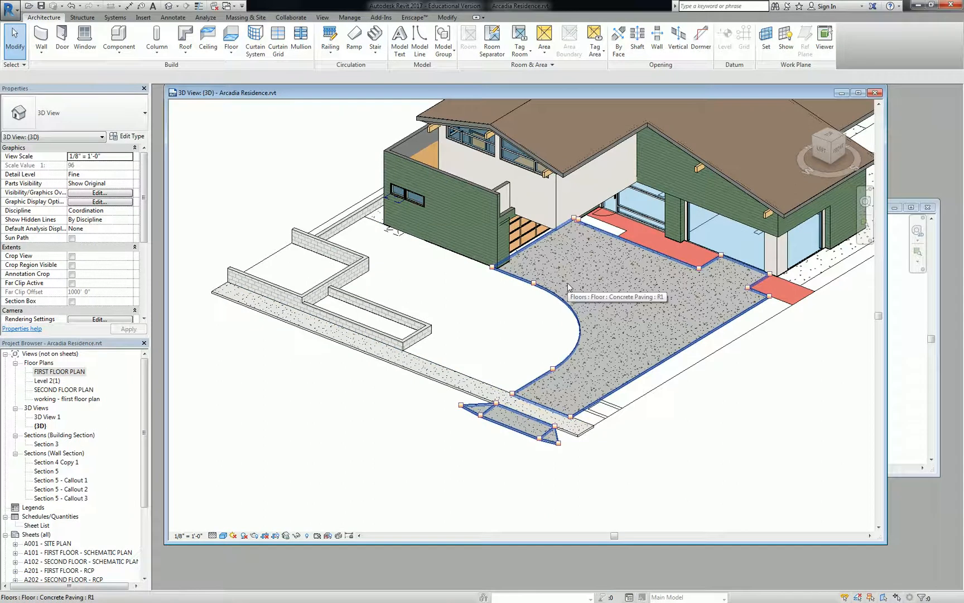
{"action": "key", "text": "Escape"}
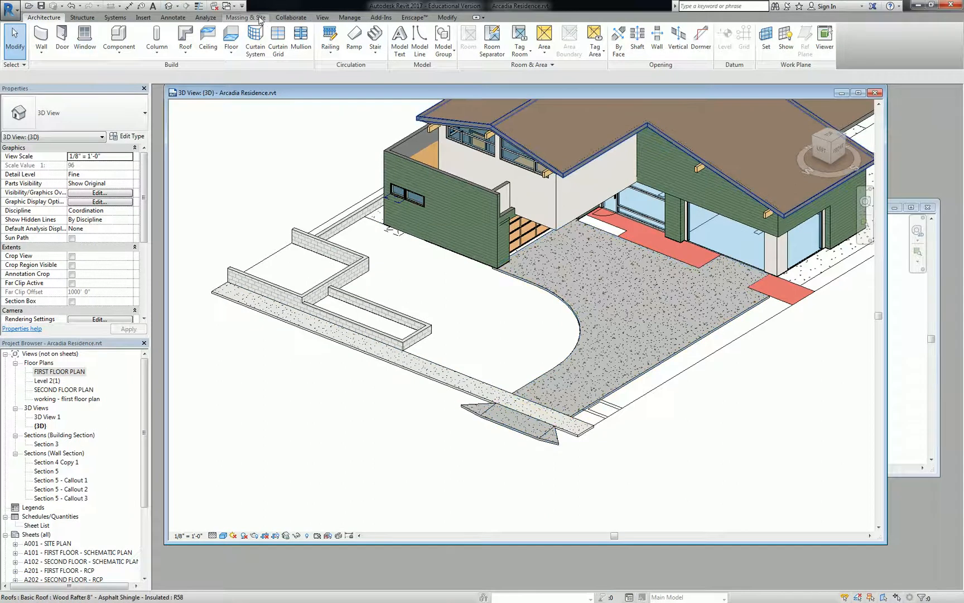
{"action": "left_click", "coordinate": [254, 19]}
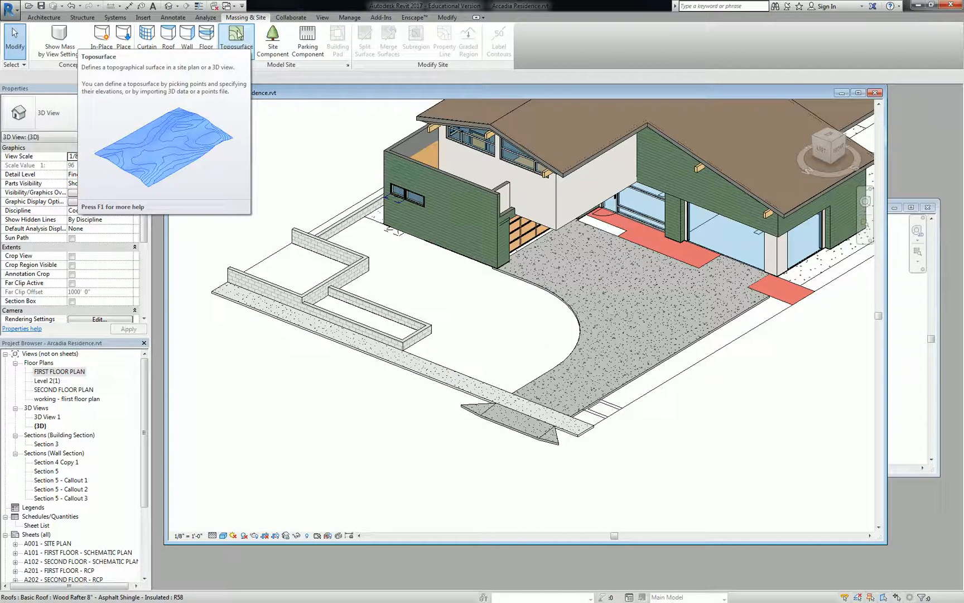
{"action": "middle_click_drag", "start_coordinate": [448, 284], "coordinate": [437, 278]}
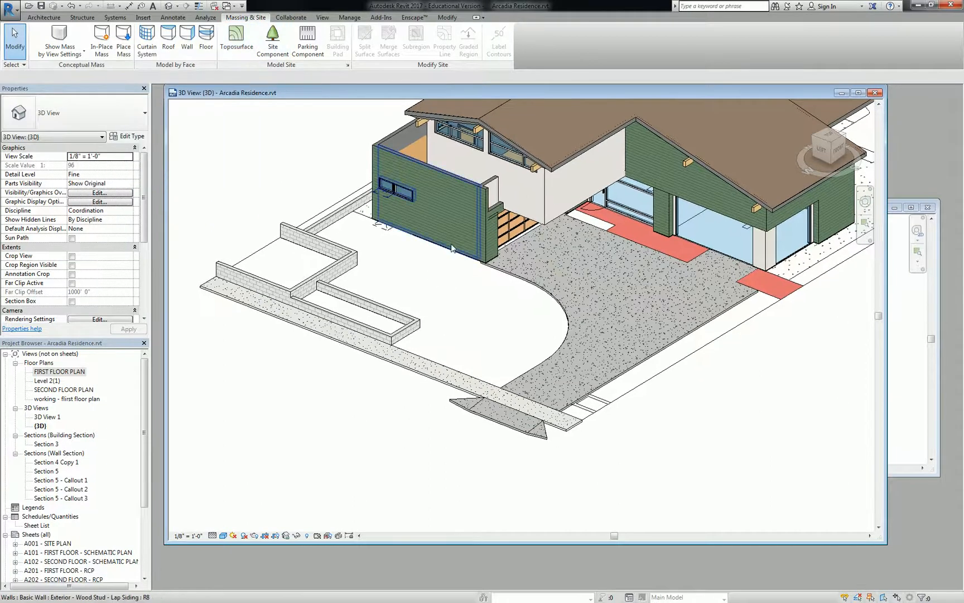
{"action": "mouse_move", "coordinate": [413, 235]}
{"action": "middle_mouse_down"}
{"action": "mouse_move", "coordinate": [469, 250]}
{"action": "mouse_move", "coordinate": [408, 236]}
{"action": "middle_mouse_up"}
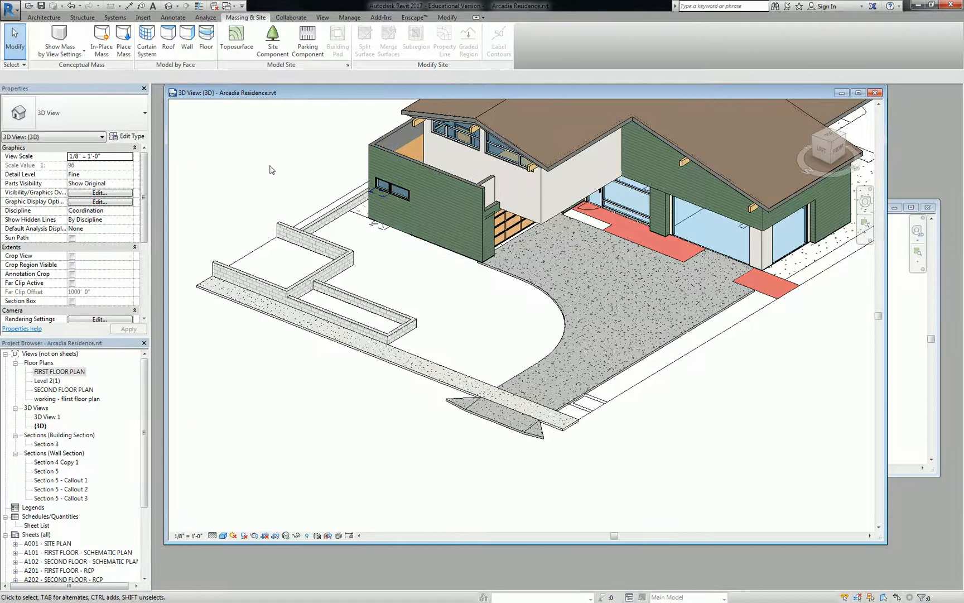
- Start a new floor similar to the concrete driveway and duplicate its type under the name Turf
{"action": "left_click", "coordinate": [547, 289]}
{"action": "key", "text": "c"}
{"action": "key", "text": "s"}
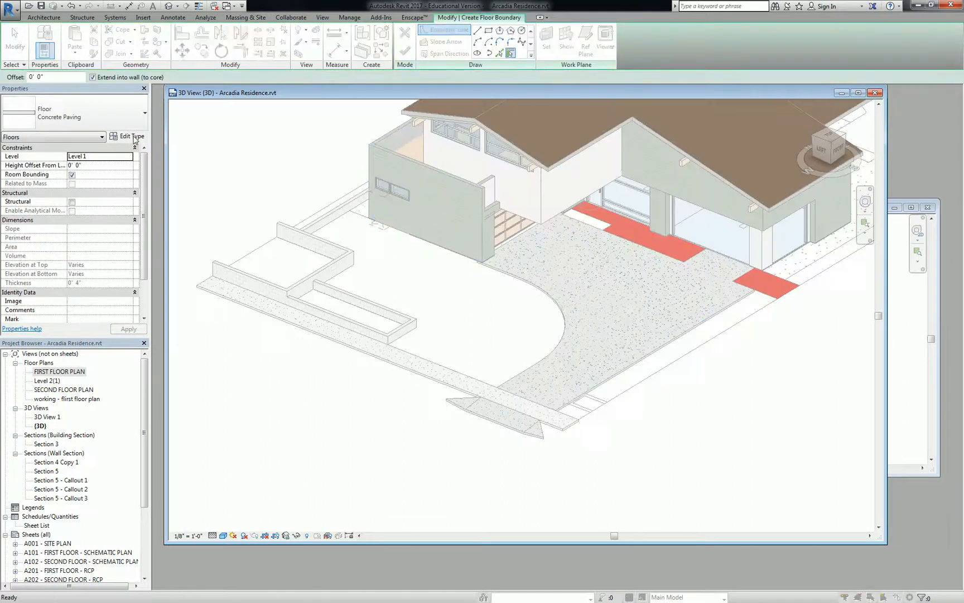
{"action": "left_click", "coordinate": [132, 137]}
{"action": "left_click", "coordinate": [759, 188]}
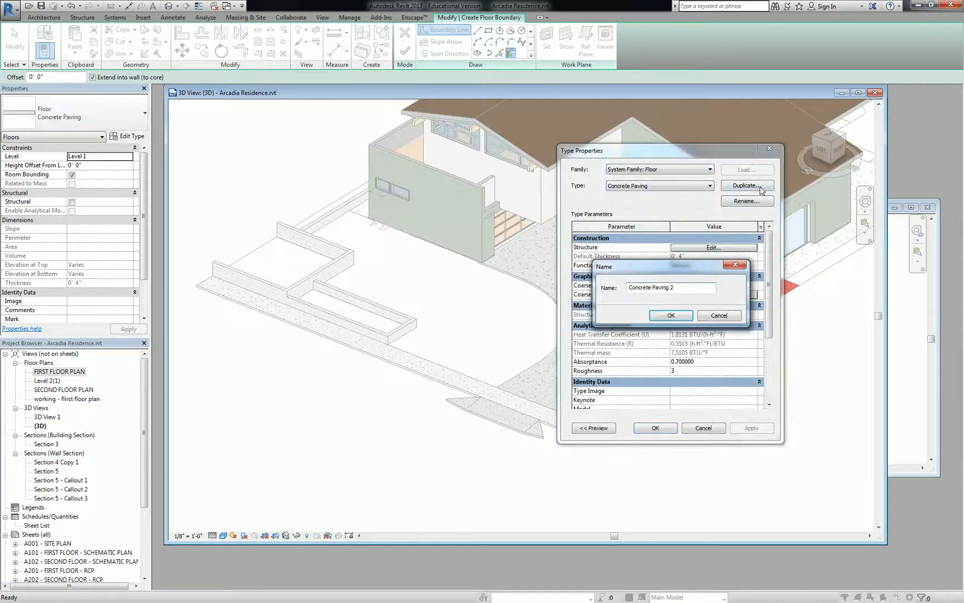
{"action": "key", "text": "BackSpace"}
{"action": "key", "text": "BackSpace"}
{"action": "key", "text": "BackSpace"}
{"action": "key", "text": "BackSpace"}
{"action": "key", "text": "BackSpace"}
{"action": "key", "text": "BackSpace"}
{"action": "key", "text": "BackSpace"}
{"action": "type", "text": "Turf"}
{"action": "key", "text": "Return"}
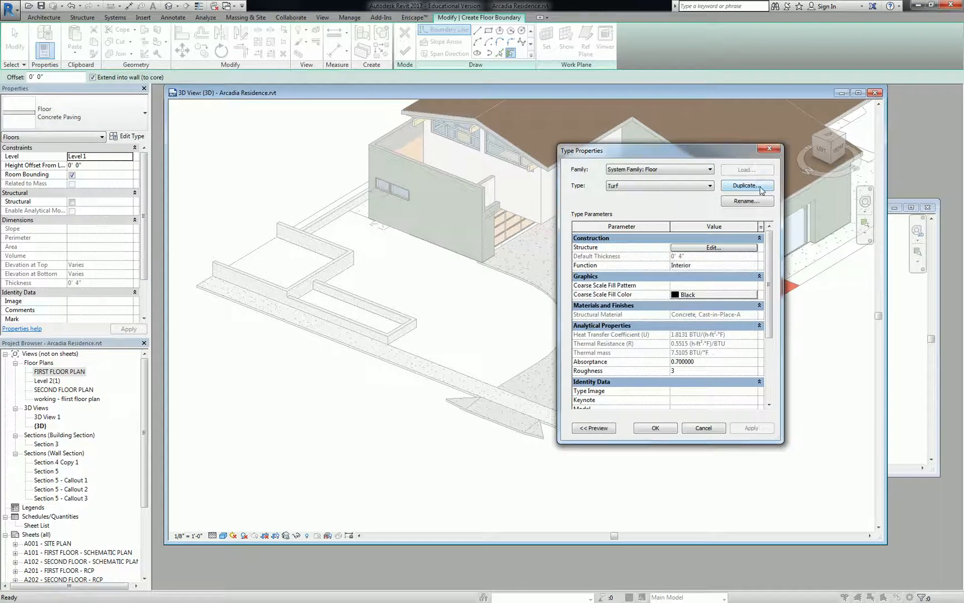
- Search the project materials for grass from the Turf type's structure layer, clear the search and create a new material
{"action": "left_click", "coordinate": [701, 249]}
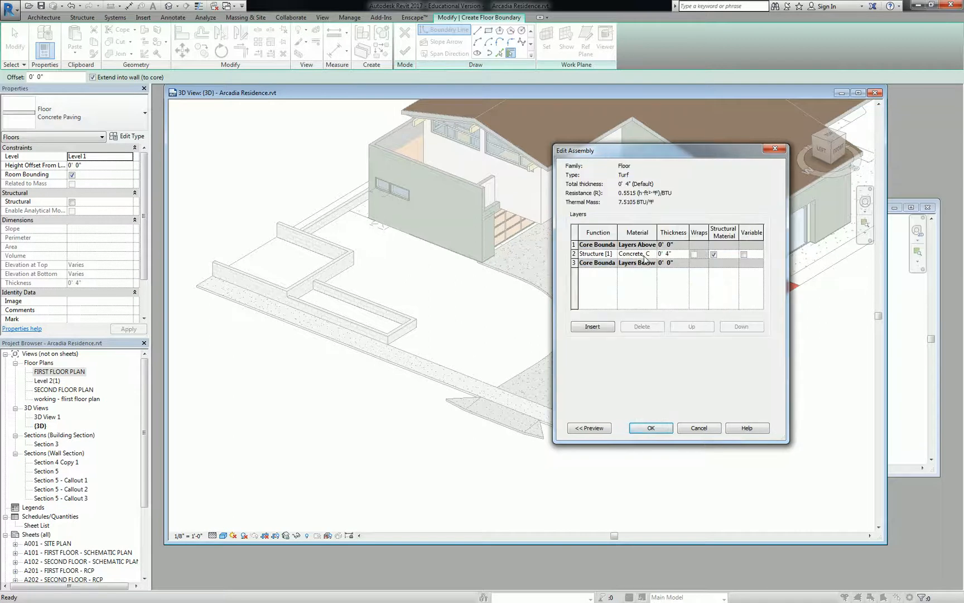
{"action": "left_click", "coordinate": [639, 254]}
{"action": "left_click", "coordinate": [652, 254]}
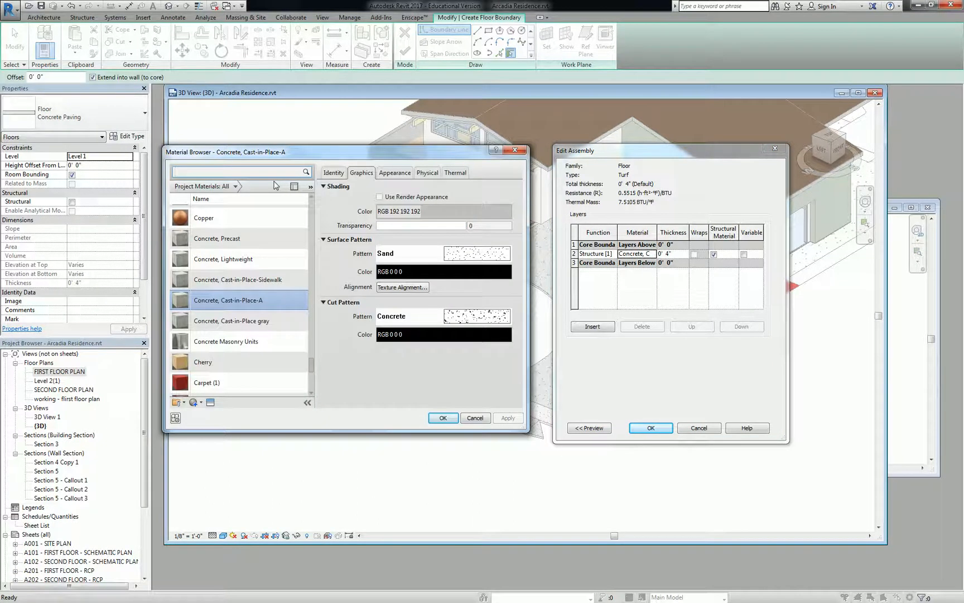
{"action": "type", "text": "grass"}
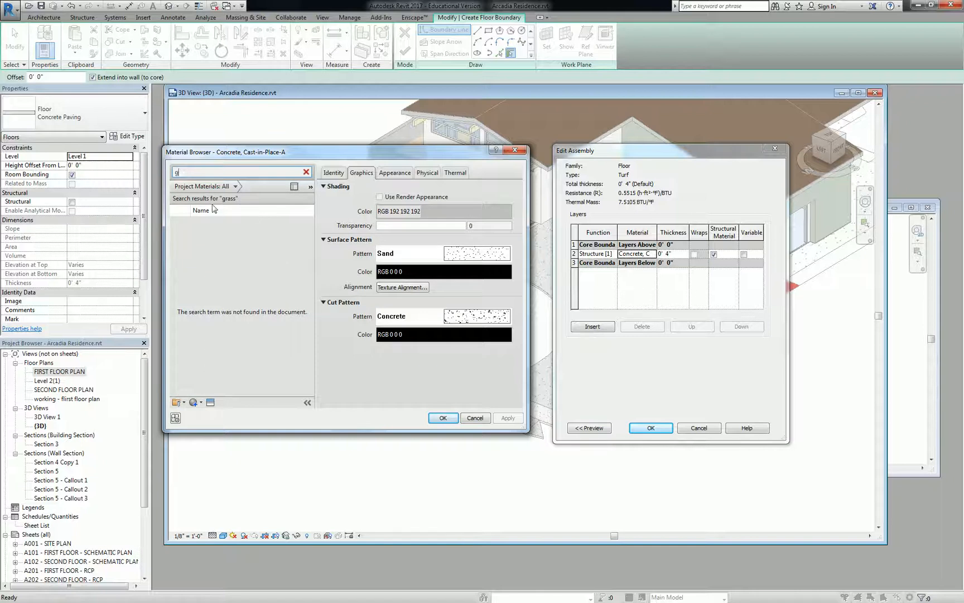
{"action": "key", "text": "BackSpace"}
{"action": "key", "text": "BackSpace"}
{"action": "key", "text": "BackSpace"}
{"action": "left_click", "coordinate": [196, 402]}
{"action": "left_click", "coordinate": [207, 413]}
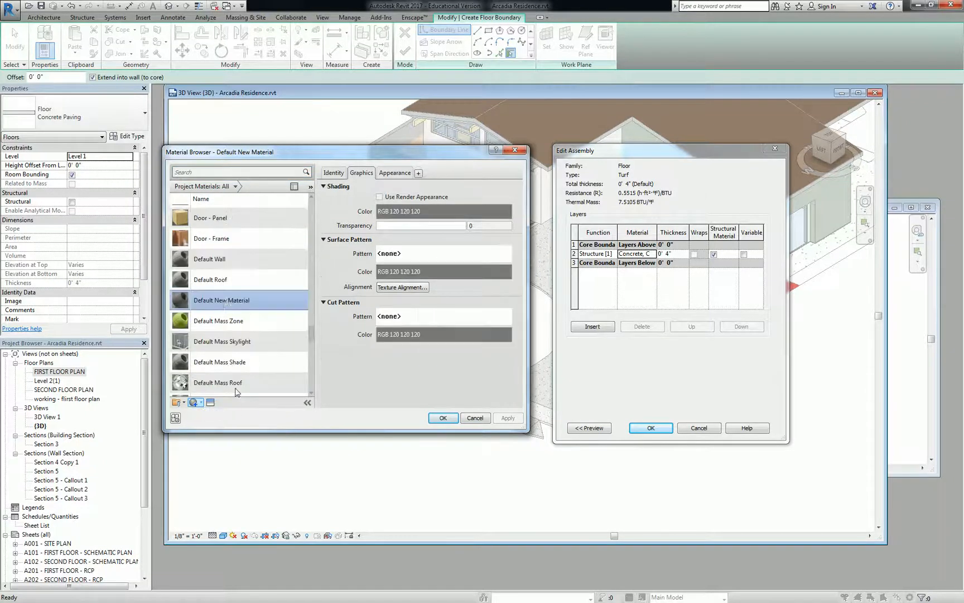
- Rename the new default material as Turf
{"action": "right_click", "coordinate": [224, 299]}
{"action": "left_click", "coordinate": [249, 329]}
{"action": "type", "text": "Tur"}
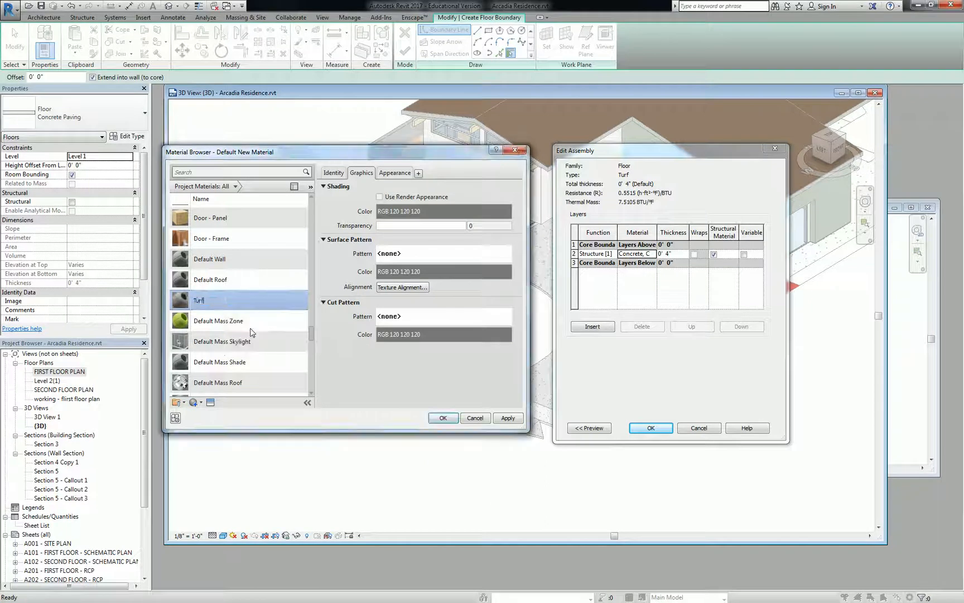
{"action": "type", "text": "f"}
{"action": "key", "text": "Return"}
- Set the Turf material's shading color to a pale green, RGB 214 221 202
{"action": "left_click", "coordinate": [444, 212]}
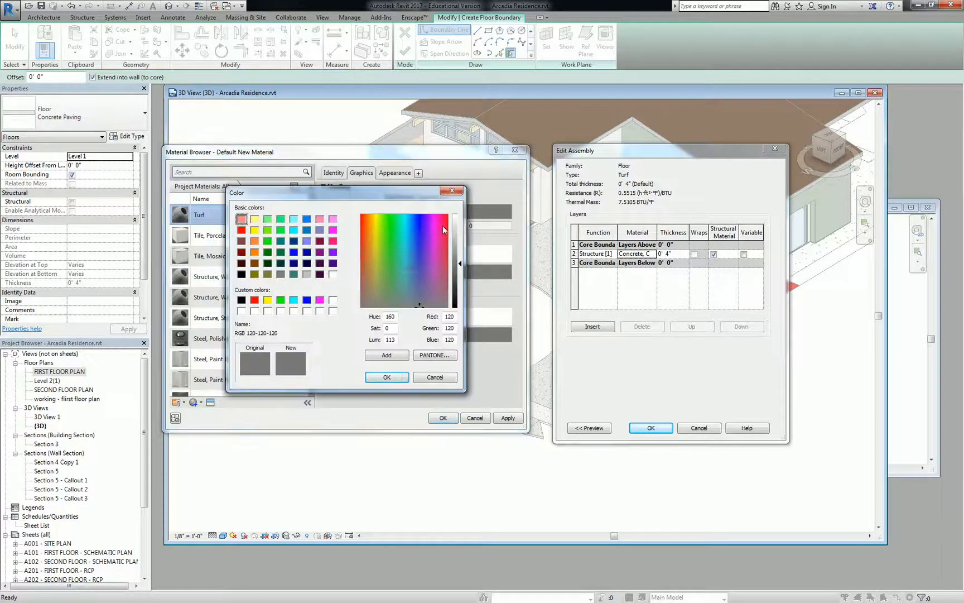
{"action": "left_click", "coordinate": [389, 290]}
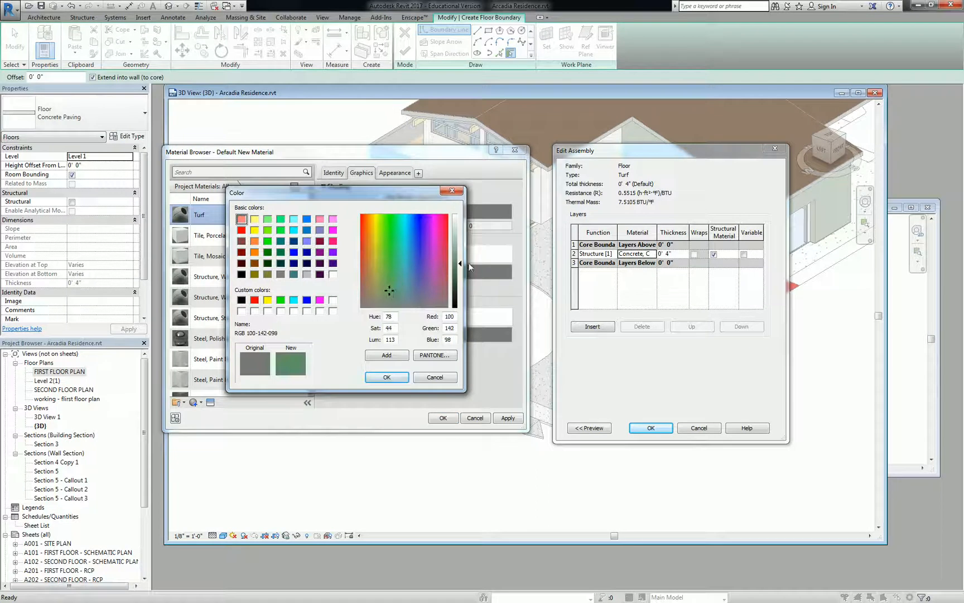
{"action": "left_click_drag", "start_coordinate": [458, 273], "coordinate": [460, 279]}
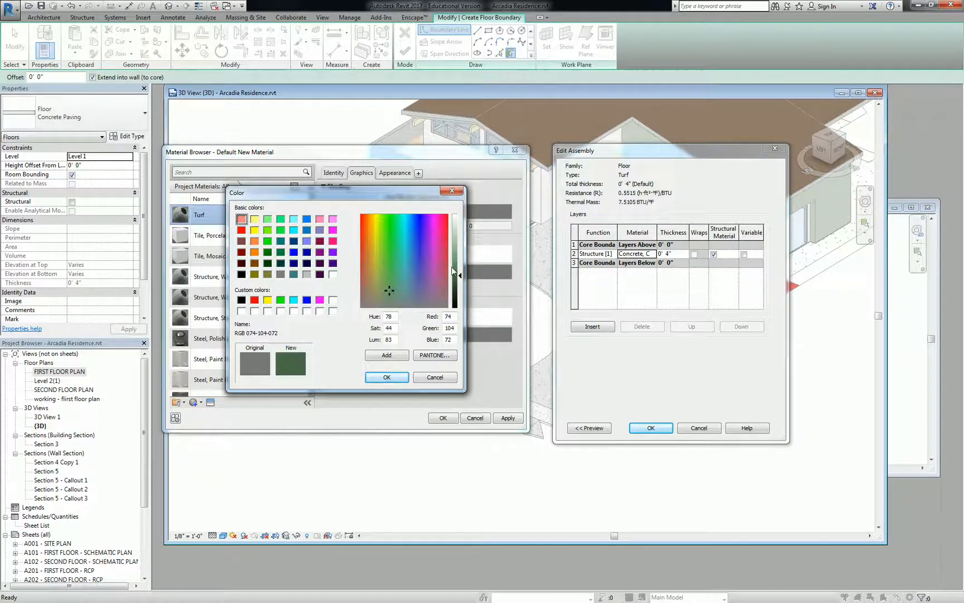
{"action": "left_click", "coordinate": [381, 286]}
{"action": "left_click_drag", "start_coordinate": [459, 276], "coordinate": [460, 252]}
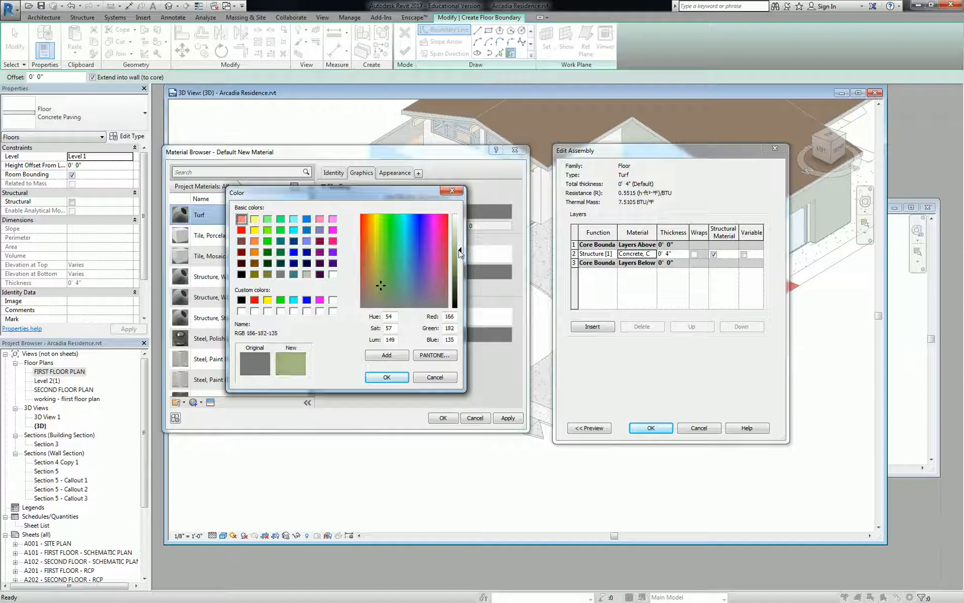
{"action": "left_click", "coordinate": [383, 288]}
{"action": "left_click_drag", "start_coordinate": [460, 250], "coordinate": [460, 241]}
{"action": "left_click", "coordinate": [388, 377]}
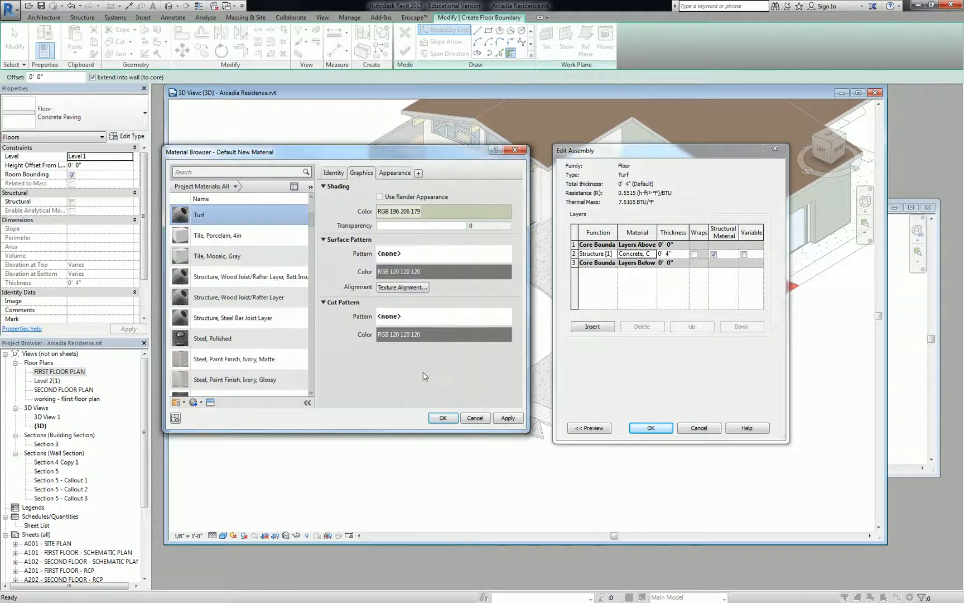
{"action": "left_click", "coordinate": [464, 216]}
{"action": "left_click_drag", "start_coordinate": [458, 238], "coordinate": [459, 234]}
{"action": "left_click", "coordinate": [387, 377]}
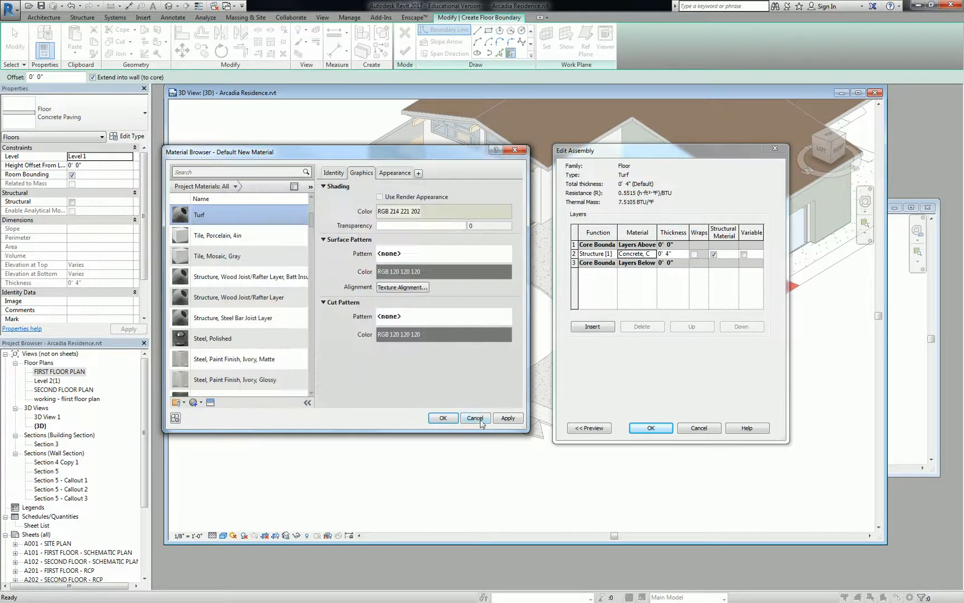
- Compare the drafting and model fill patterns and give the Turf material the Sand drafting pattern as its surface pattern
{"action": "left_click", "coordinate": [409, 254]}
{"action": "left_click_drag", "start_coordinate": [762, 208], "coordinate": [768, 323]}
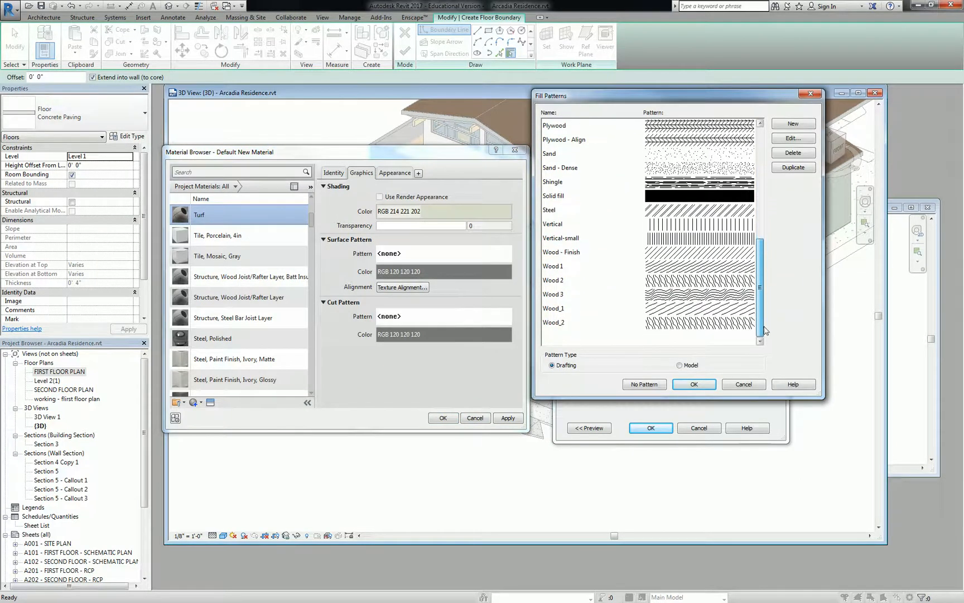
{"action": "left_click", "coordinate": [679, 365]}
{"action": "mouse_move", "coordinate": [763, 194]}
{"action": "left_mouse_down"}
{"action": "mouse_move", "coordinate": [766, 260]}
{"action": "mouse_move", "coordinate": [765, 190]}
{"action": "left_mouse_up"}
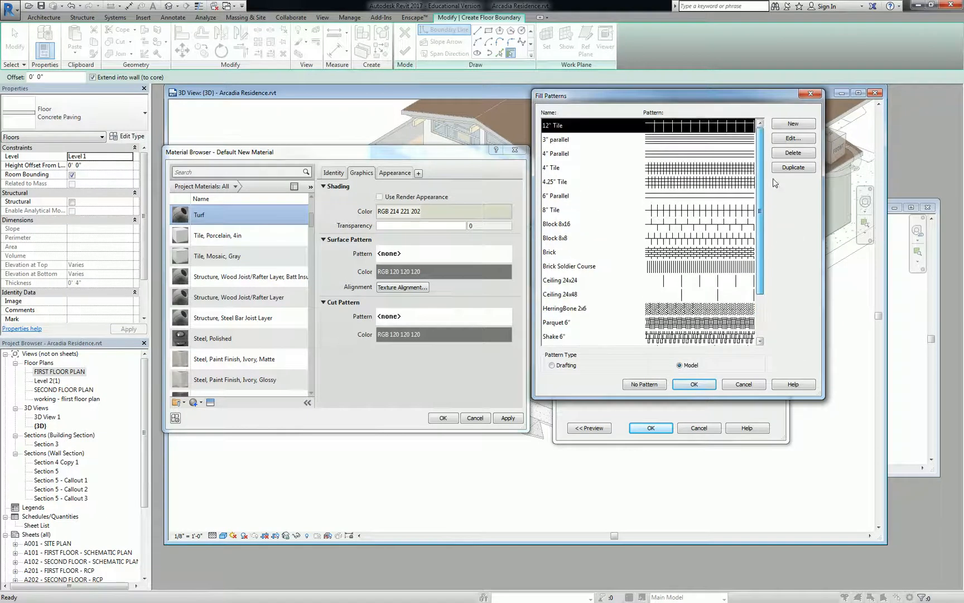
{"action": "left_click", "coordinate": [552, 365]}
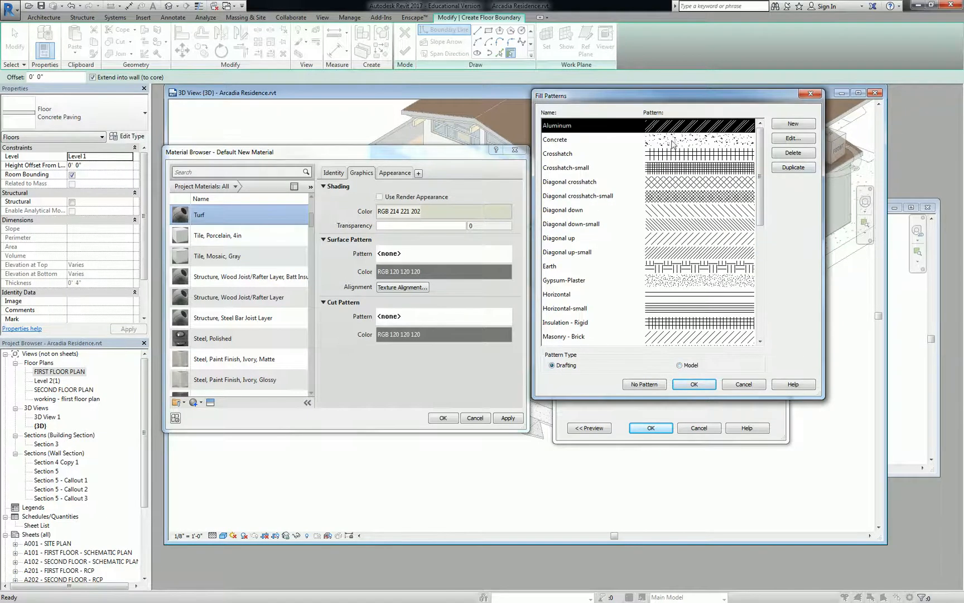
{"action": "left_click_drag", "start_coordinate": [765, 204], "coordinate": [764, 276]}
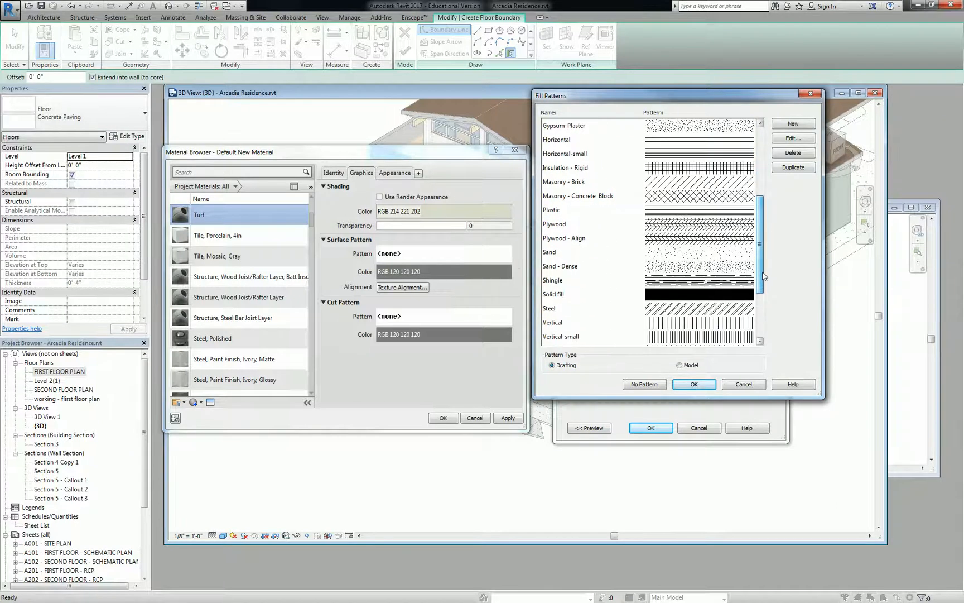
{"action": "left_click", "coordinate": [677, 255]}
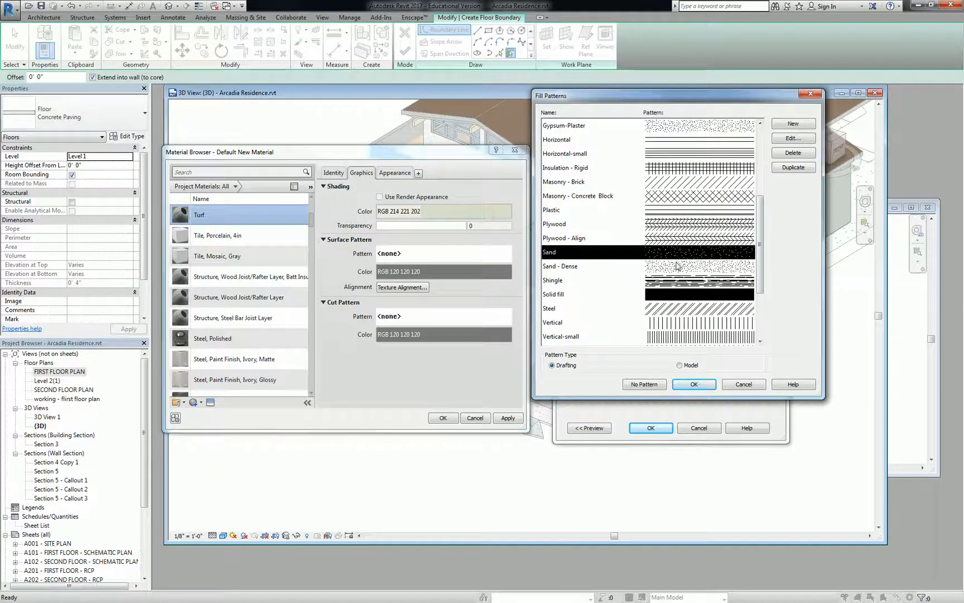
{"action": "left_click", "coordinate": [694, 386]}
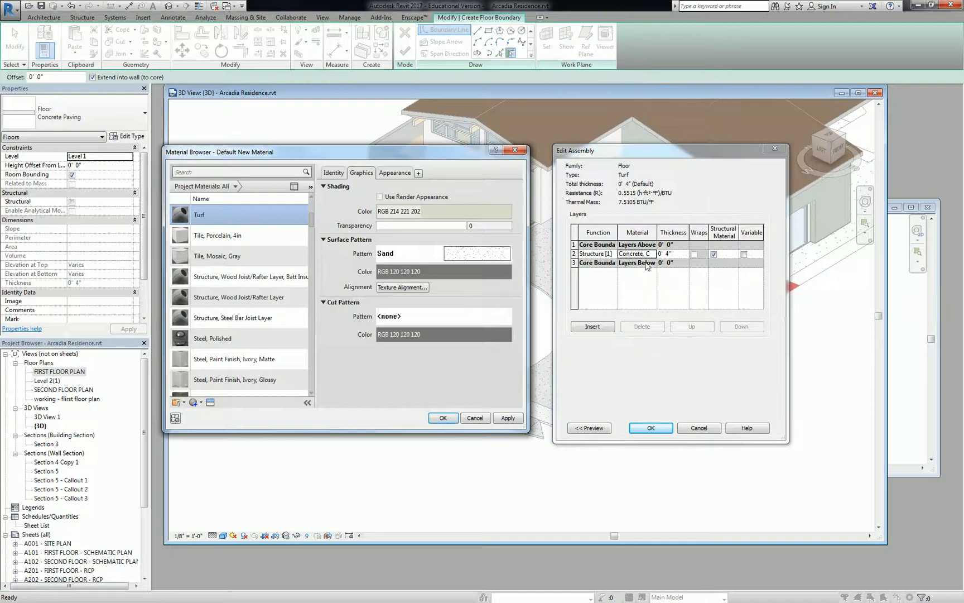
{"action": "left_click", "coordinate": [427, 272]}
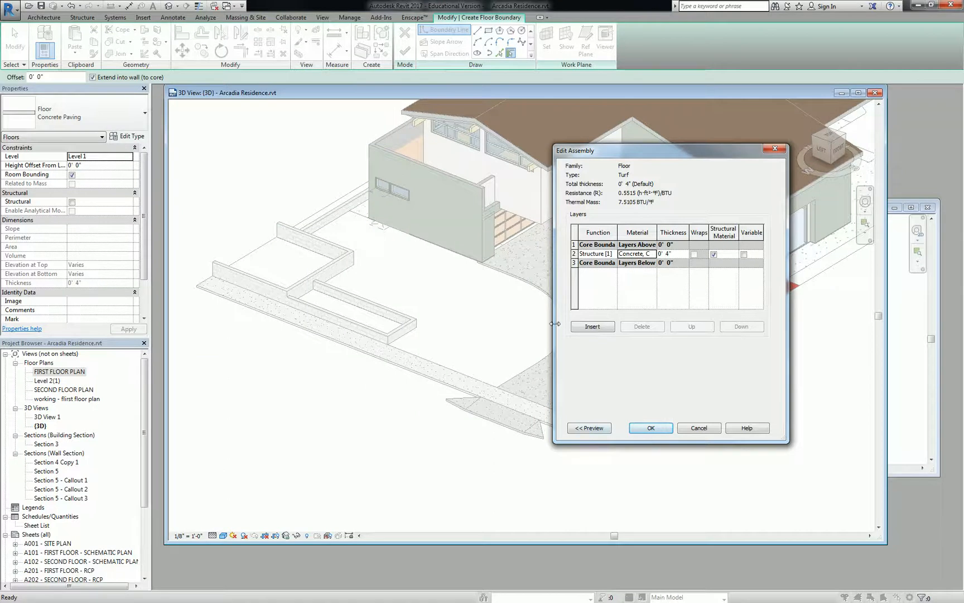
- Search the project materials for turf from the Turf floor type's structure layer
{"action": "left_click", "coordinate": [653, 254]}
{"action": "left_click", "coordinate": [653, 254]}
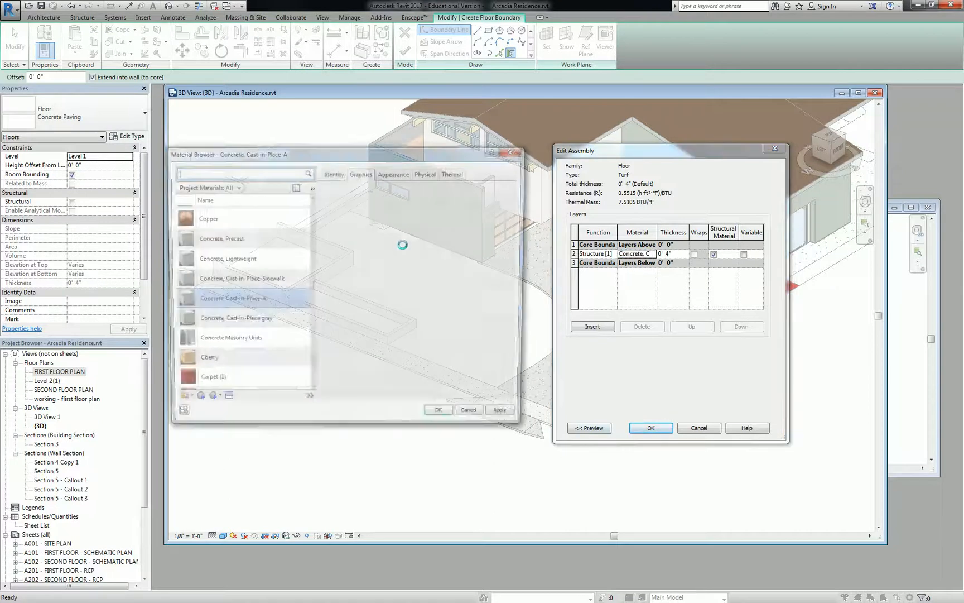
{"action": "scroll", "coordinate": [251, 268], "scroll_direction": "up", "scroll_amount": 1}
{"action": "type", "text": "turf"}
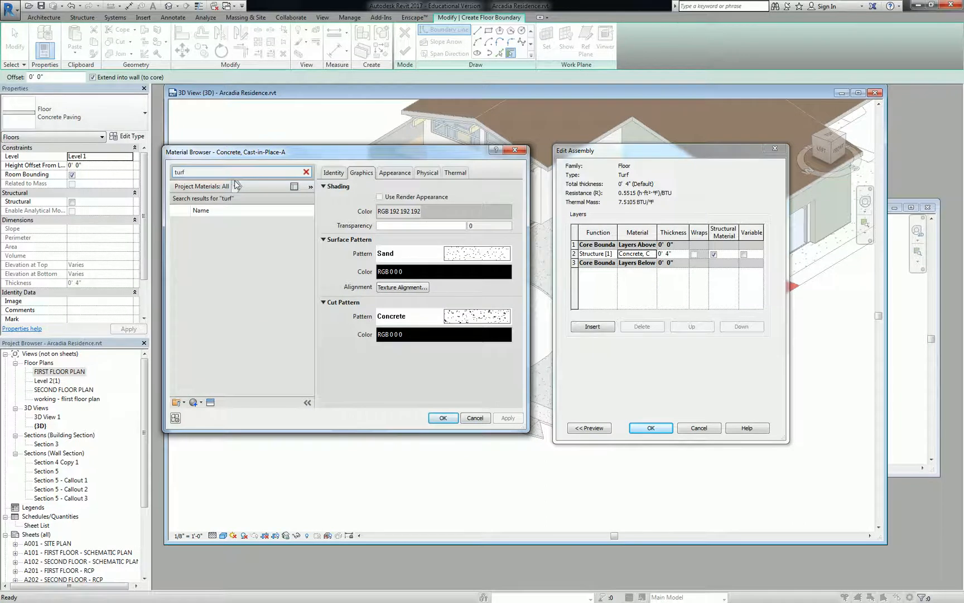
{"action": "key", "text": "Escape"}
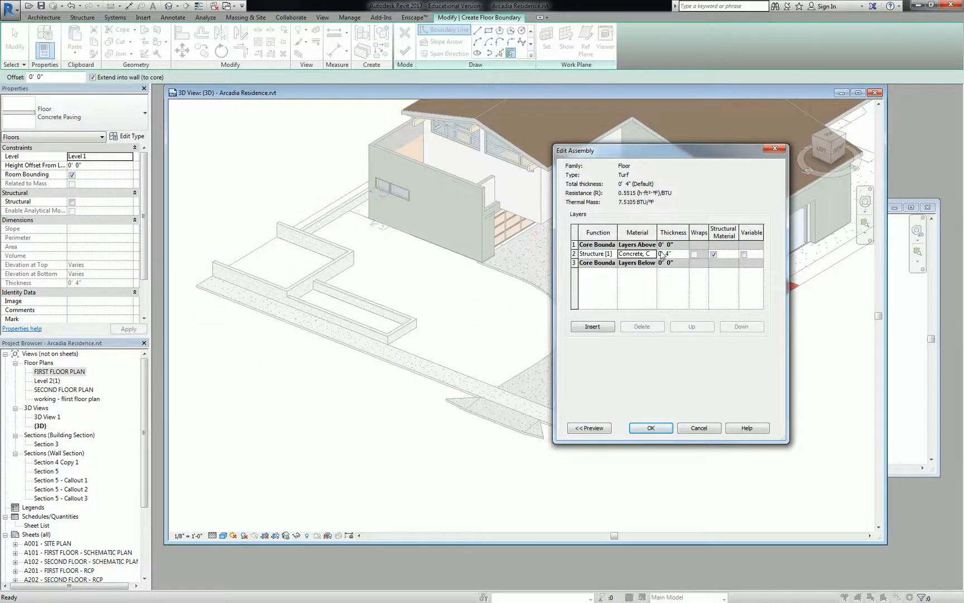
- Create a new material from the structure layer's material setting and name it Turf
{"action": "left_click", "coordinate": [653, 254]}
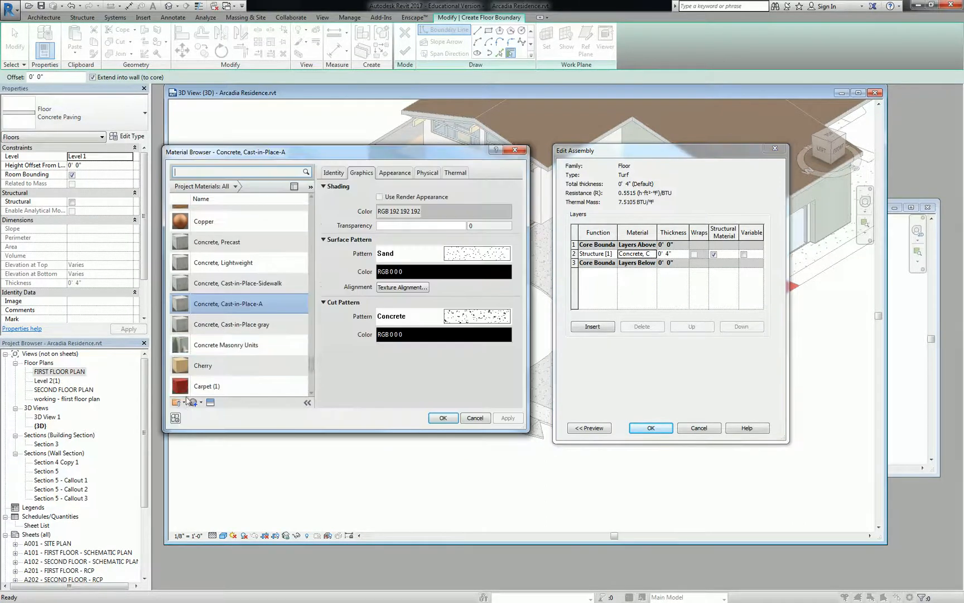
{"action": "left_click", "coordinate": [197, 402]}
{"action": "left_click", "coordinate": [215, 412]}
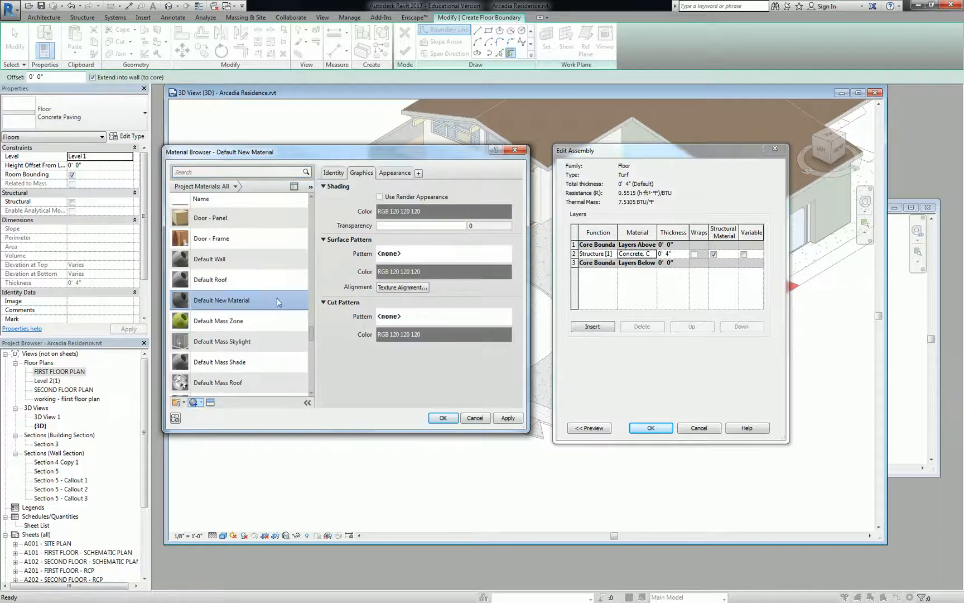
{"action": "right_click", "coordinate": [242, 302]}
{"action": "left_click", "coordinate": [260, 325]}
{"action": "type", "text": "Turf"}
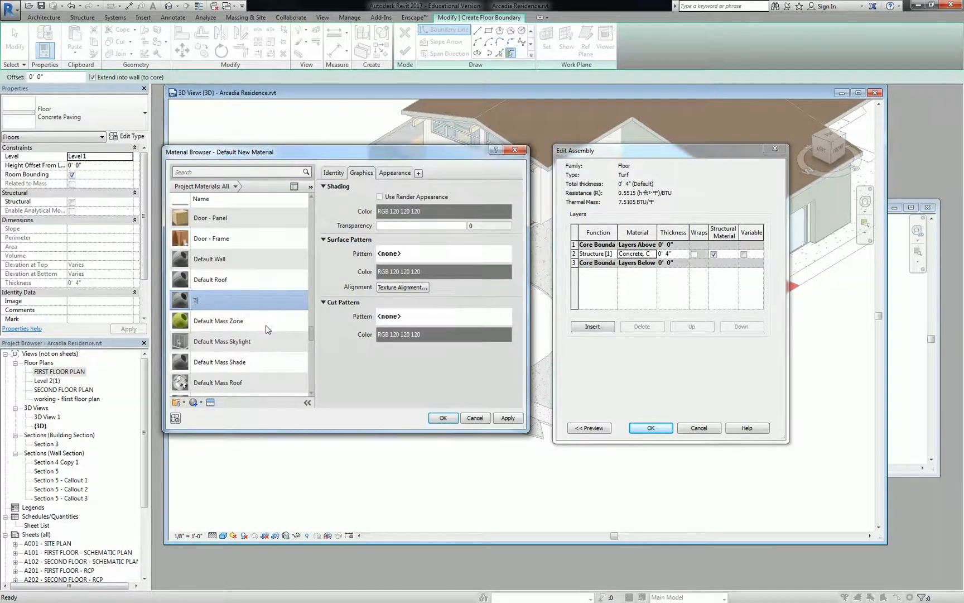
{"action": "key", "text": "Return"}
- Set the shading color of the Turf material to a pale gray-green, RGB 215 221 208
{"action": "left_click", "coordinate": [397, 208]}
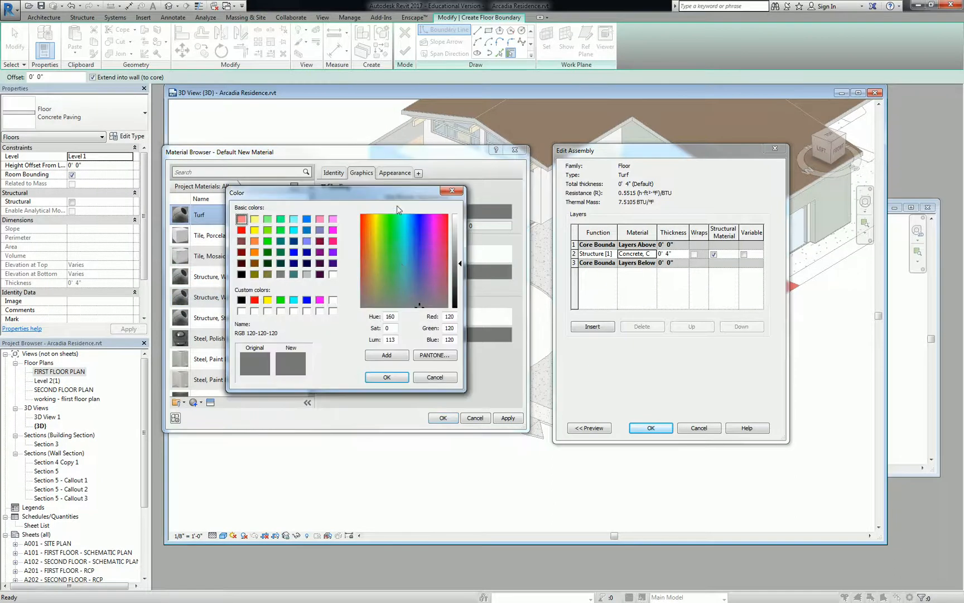
{"action": "left_click_drag", "start_coordinate": [389, 277], "coordinate": [381, 291]}
{"action": "left_click_drag", "start_coordinate": [459, 246], "coordinate": [459, 228]}
{"action": "left_click", "coordinate": [387, 377]}
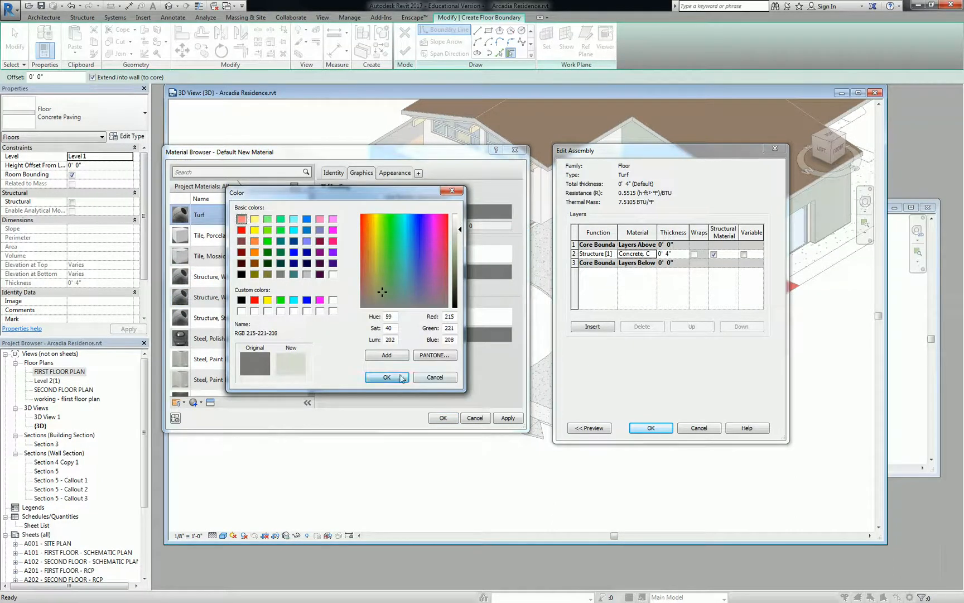
- Apply the Sand drafting surface pattern to the Turf material, assign the material to the structure layer and accept the Turf floor type
{"action": "left_click", "coordinate": [430, 255]}
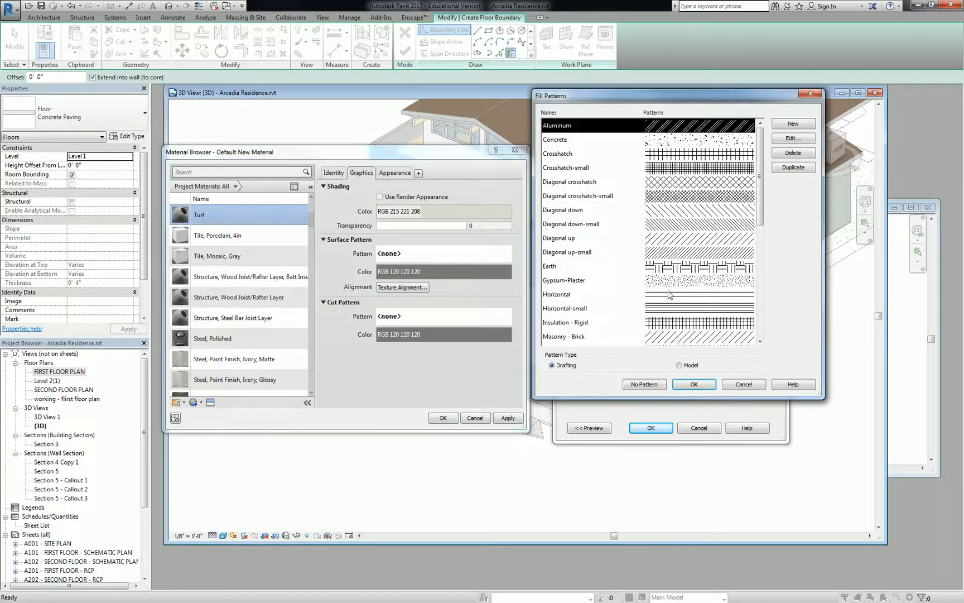
{"action": "left_click", "coordinate": [641, 282]}
{"action": "scroll", "coordinate": [641, 287], "scroll_direction": "down", "scroll_amount": 5}
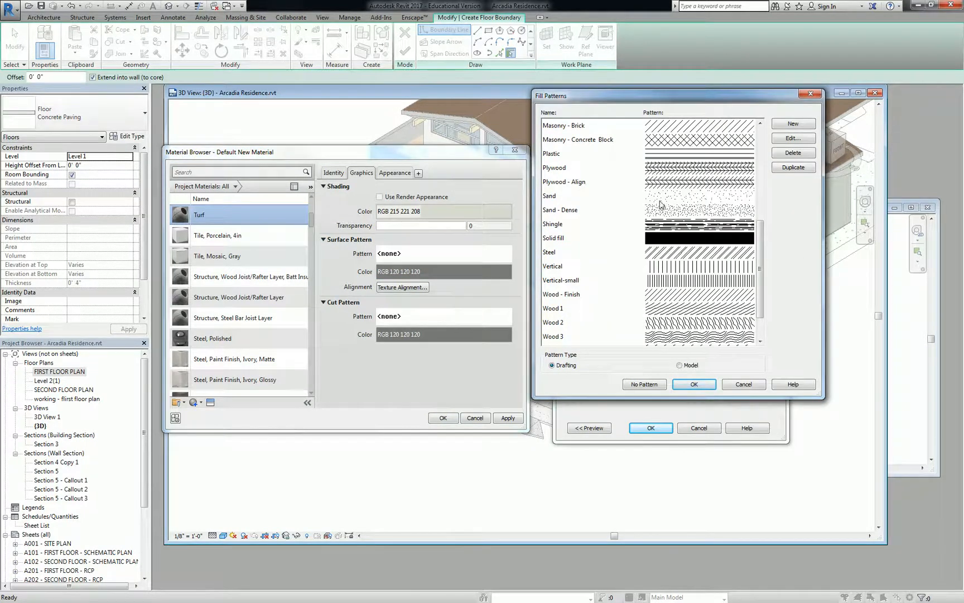
{"action": "left_click", "coordinate": [661, 197]}
{"action": "left_click", "coordinate": [693, 384]}
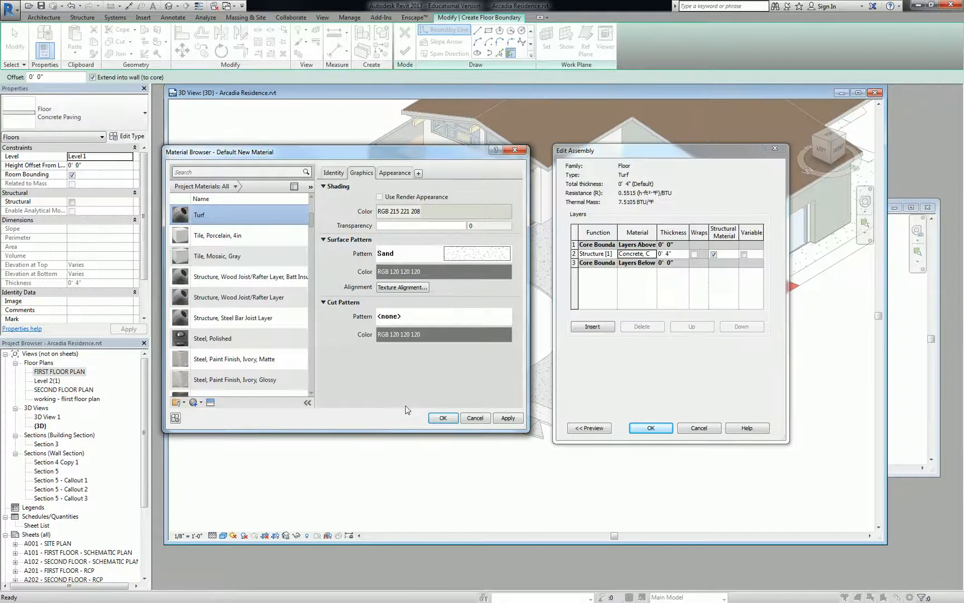
{"action": "left_click", "coordinate": [442, 418]}
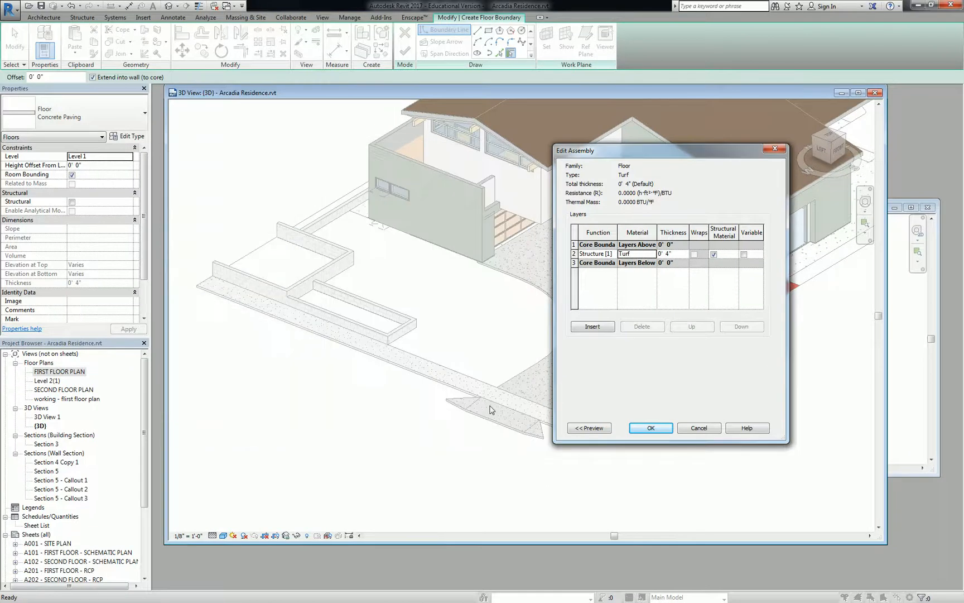
{"action": "left_click", "coordinate": [651, 428]}
{"action": "left_click", "coordinate": [656, 429]}
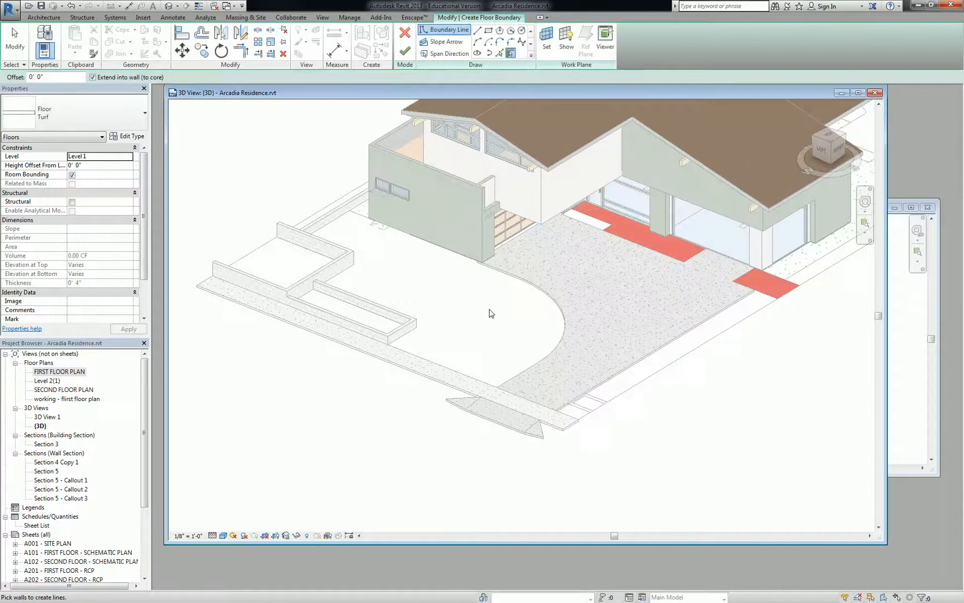
- Pick the sidewalk's inner edge and the curved driveway's edges up to the house wall as boundary lines for the Turf floor
{"action": "left_click", "coordinate": [499, 53]}
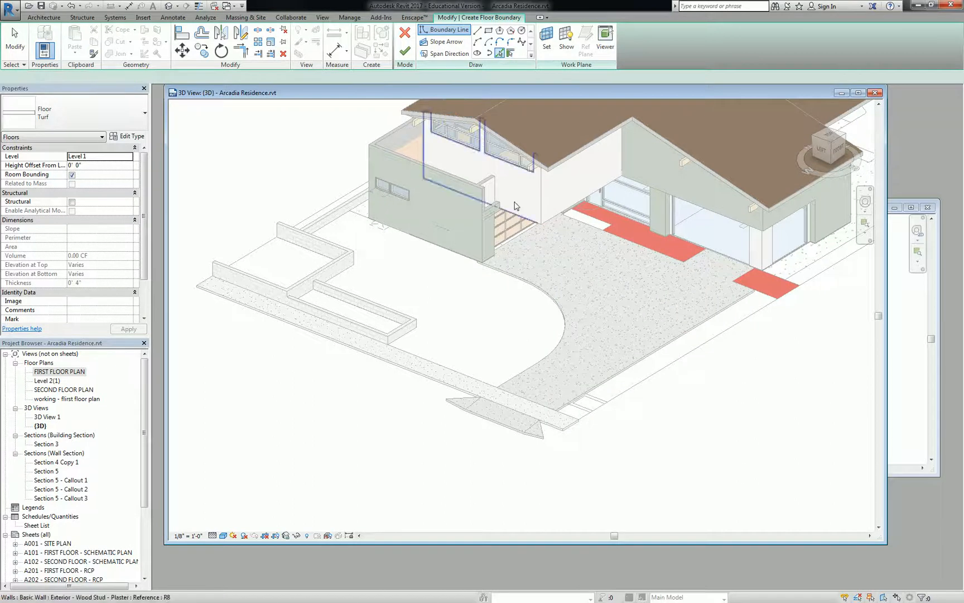
{"action": "scroll", "coordinate": [562, 337], "scroll_direction": "up", "scroll_amount": 2}
{"action": "scroll", "coordinate": [516, 384], "scroll_direction": "up", "scroll_amount": 2}
{"action": "left_click", "coordinate": [517, 385]}
{"action": "left_click", "coordinate": [391, 372]}
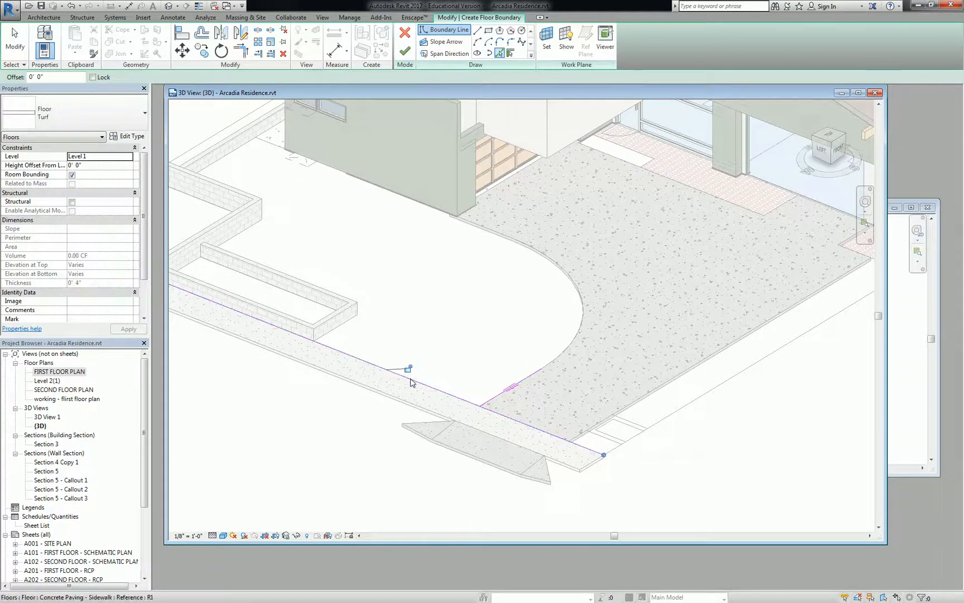
{"action": "left_click", "coordinate": [568, 352]}
{"action": "left_click", "coordinate": [489, 228]}
- Add boundary lines by picking the side yard edge beside the house and the outer faces of the planter walls
{"action": "middle_click_drag", "start_coordinate": [374, 194], "coordinate": [436, 237]}
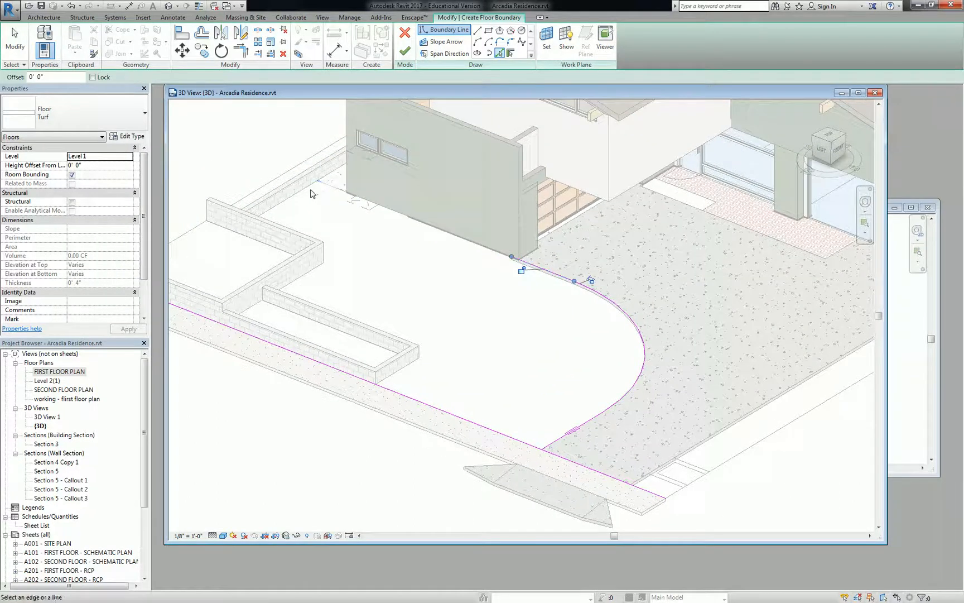
{"action": "left_click", "coordinate": [312, 187]}
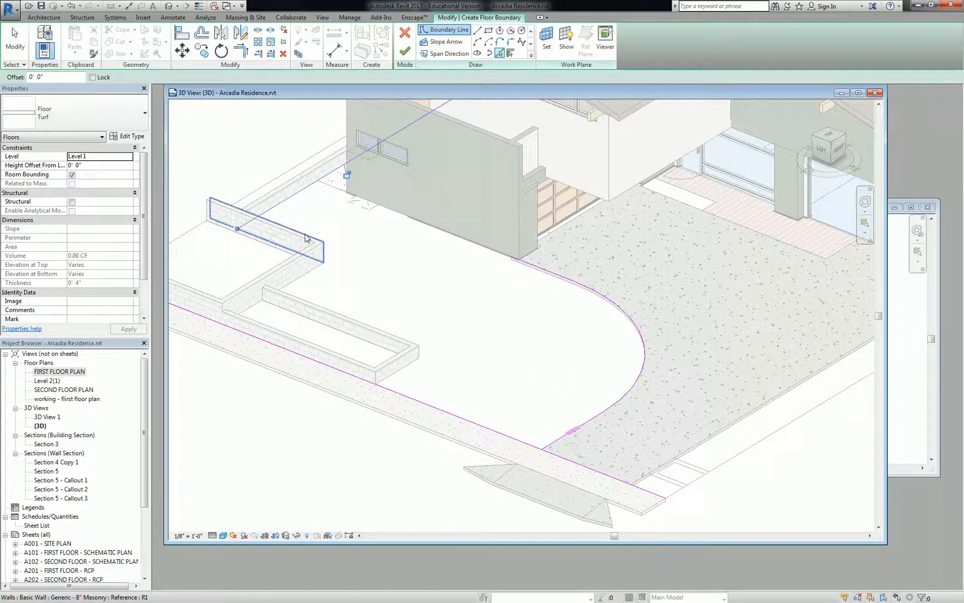
{"action": "left_click", "coordinate": [311, 265]}
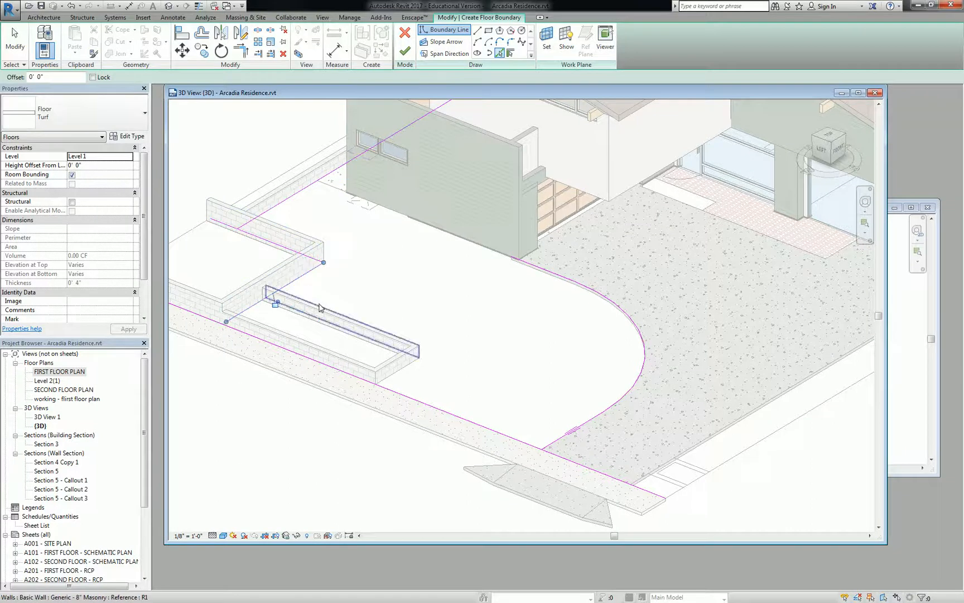
{"action": "left_click", "coordinate": [404, 358]}
- Trim the picked lines at every corner into one closed boundary around the front lawn and finish the Turf floor
{"action": "key", "text": "t"}
{"action": "key", "text": "r"}
{"action": "left_click", "coordinate": [531, 267]}
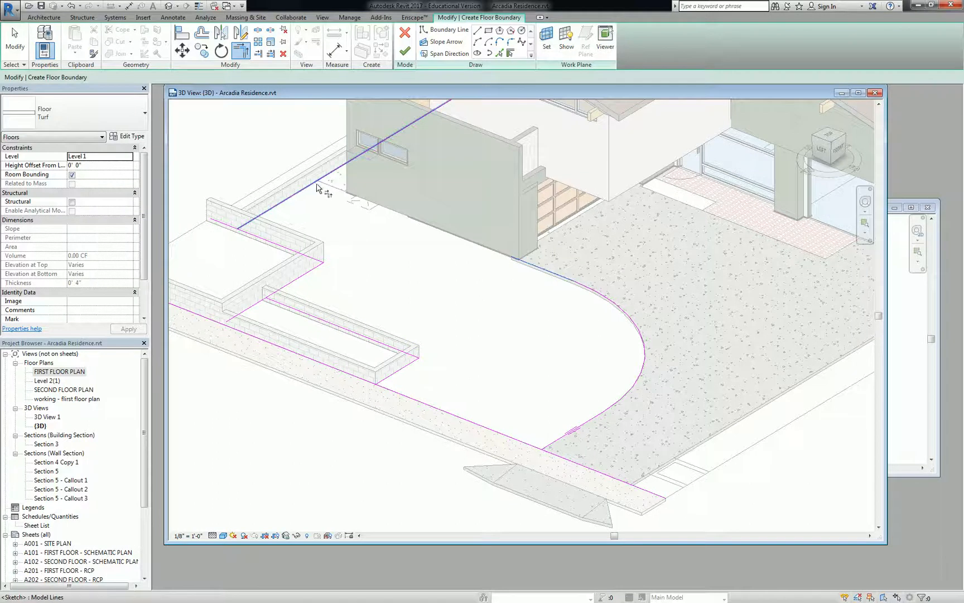
{"action": "left_click", "coordinate": [324, 186]}
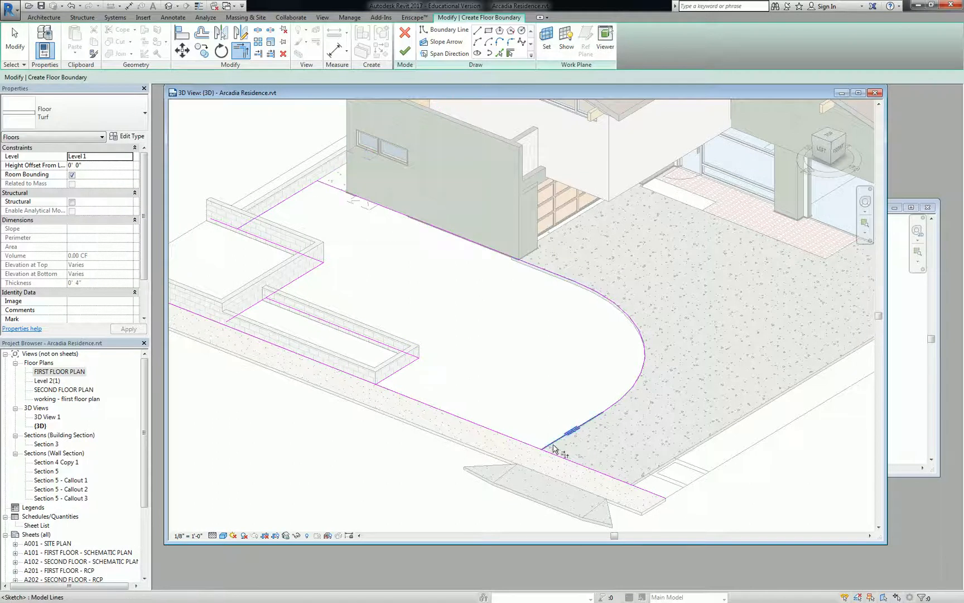
{"action": "left_click", "coordinate": [382, 386]}
{"action": "left_click", "coordinate": [384, 380]}
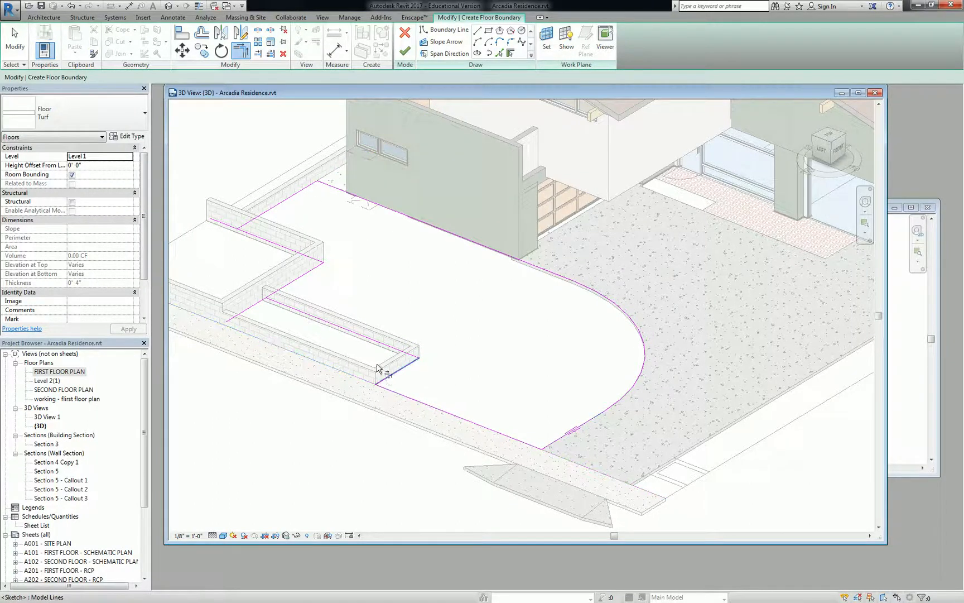
{"action": "left_click", "coordinate": [294, 308]}
{"action": "left_click", "coordinate": [278, 290]}
{"action": "left_click", "coordinate": [262, 249]}
{"action": "left_click", "coordinate": [282, 204]}
{"action": "left_click", "coordinate": [400, 56]}
- Inspect the finished Turf floor from several sides, including its edges at the house corner, planter walls and driveway
{"action": "middle_click_drag", "start_coordinate": [602, 257], "coordinate": [510, 216], "text": "shift"}
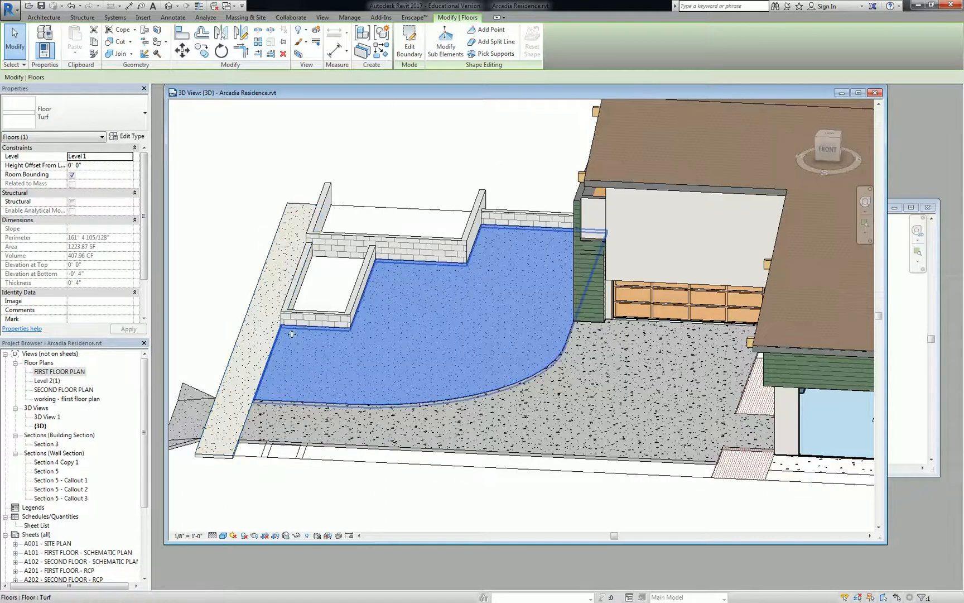
{"action": "middle_click_drag", "start_coordinate": [400, 319], "coordinate": [658, 319], "text": "shift"}
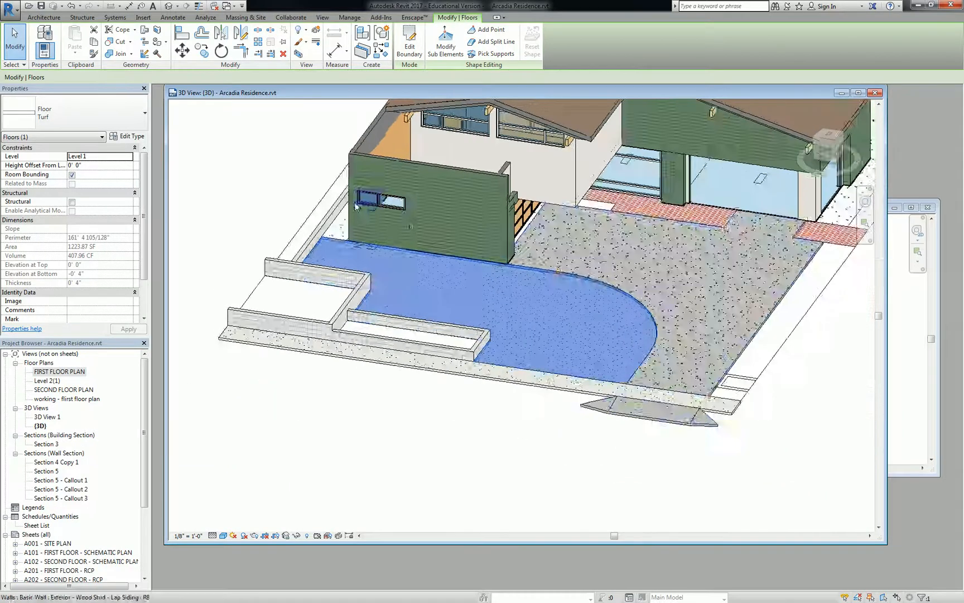
{"action": "middle_click_drag", "start_coordinate": [411, 224], "coordinate": [519, 266], "text": "shift"}
{"action": "scroll", "coordinate": [279, 339], "scroll_direction": "up", "scroll_amount": 2}
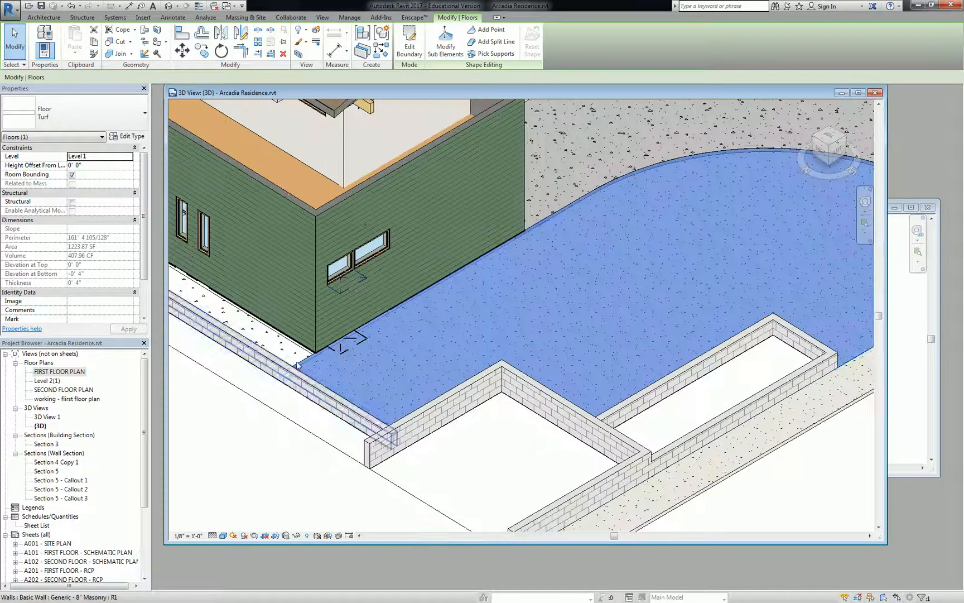
{"action": "scroll", "coordinate": [349, 351], "scroll_direction": "down", "scroll_amount": 2}
{"action": "middle_click_drag", "start_coordinate": [353, 350], "coordinate": [269, 367], "text": "shift"}
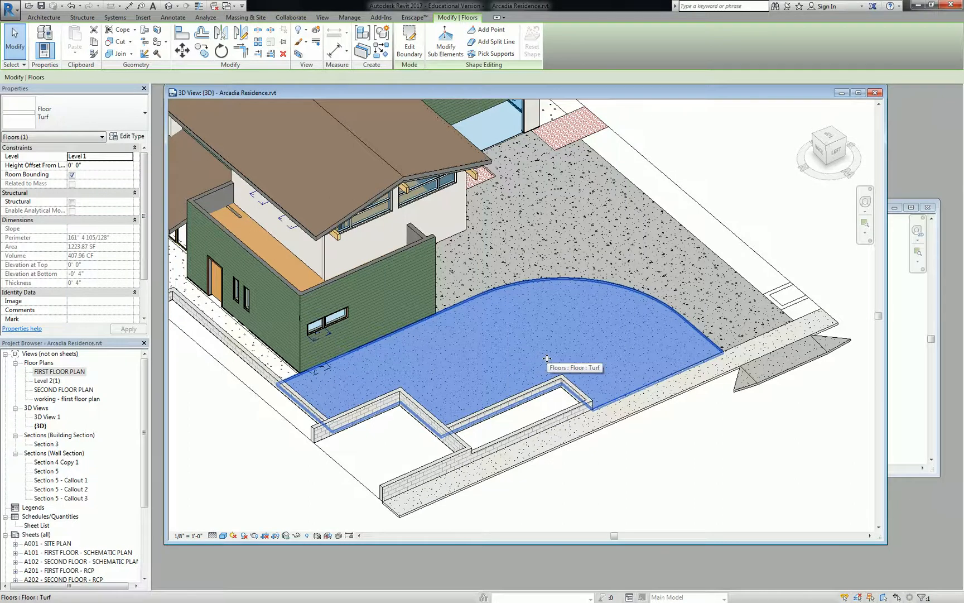
{"action": "middle_click_drag", "start_coordinate": [547, 358], "coordinate": [460, 356], "text": "shift"}
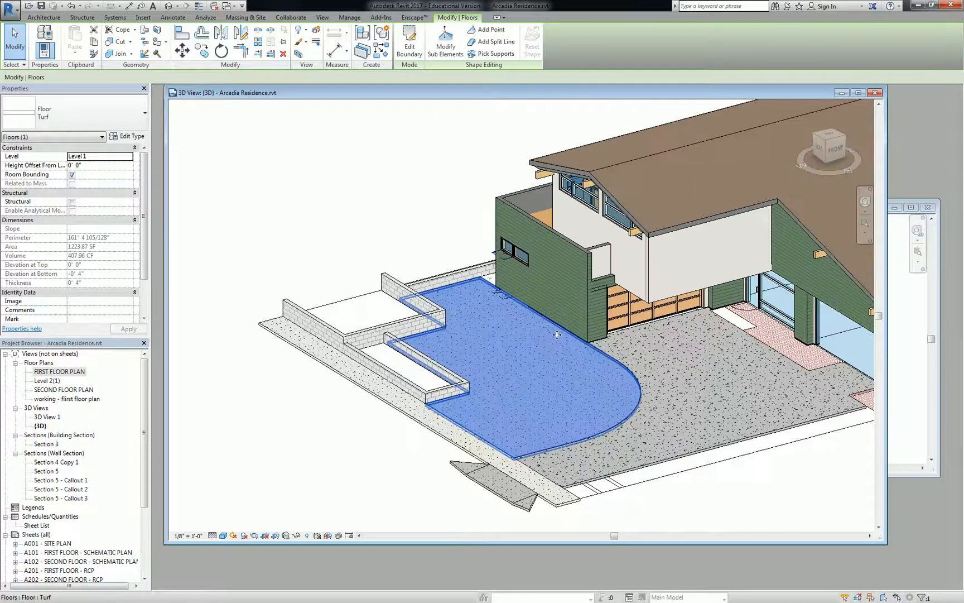
{"action": "middle_click_drag", "start_coordinate": [555, 346], "coordinate": [399, 328]}
{"action": "scroll", "coordinate": [386, 334], "scroll_direction": "up", "scroll_amount": 2}
{"action": "middle_click_drag", "start_coordinate": [426, 364], "coordinate": [517, 332]}
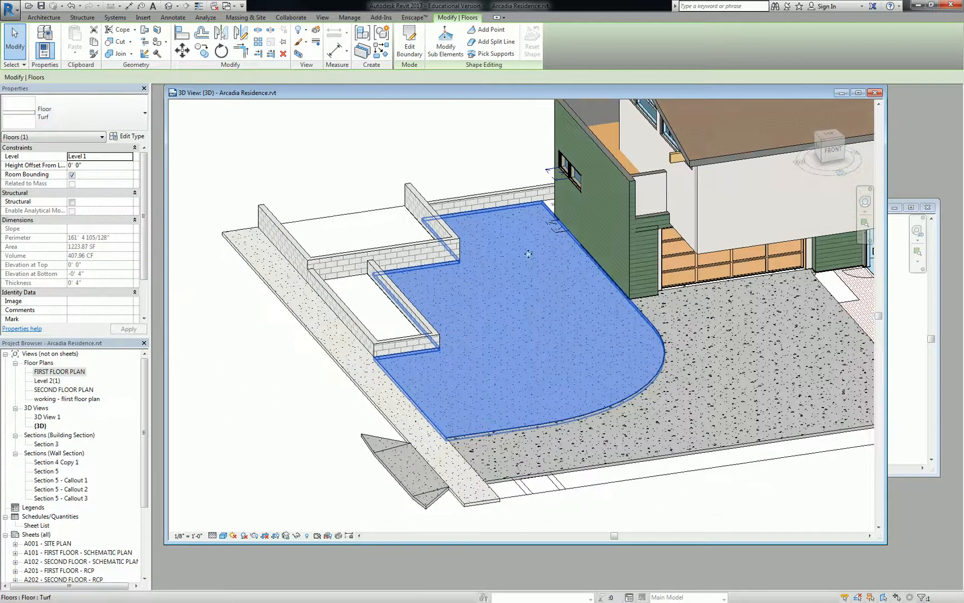
- Raise the Turf floor's far edge along the side yard wall, between planter and house, to an elevation of 15 inches
{"action": "left_click", "coordinate": [446, 40]}
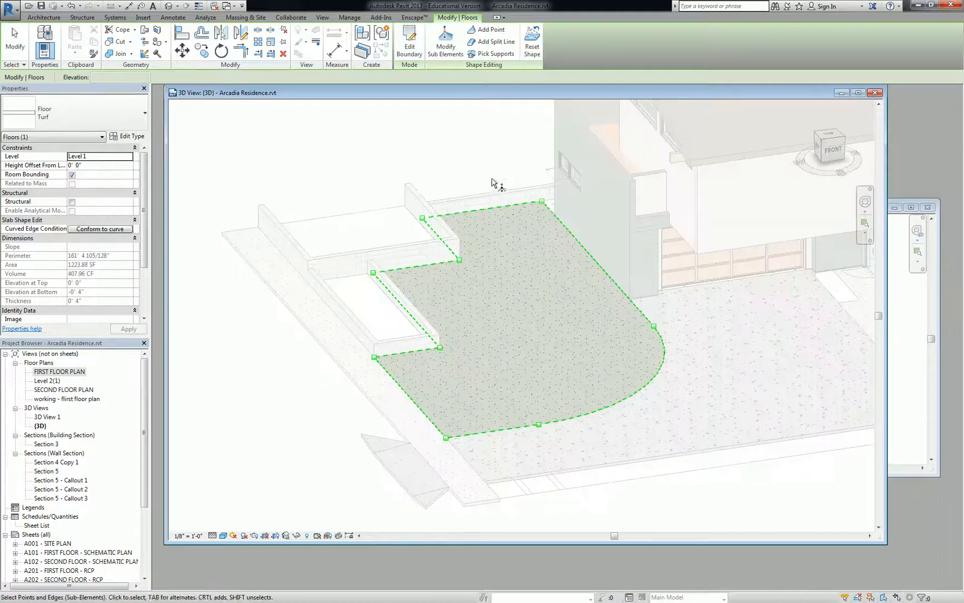
{"action": "left_click", "coordinate": [506, 210]}
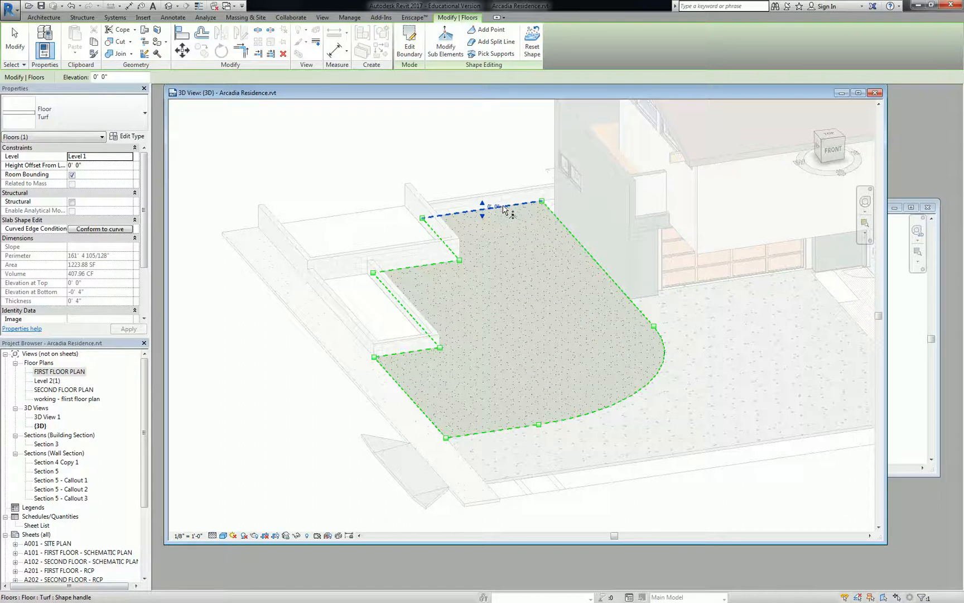
{"action": "left_click", "coordinate": [497, 207]}
{"action": "type", "text": "15"}
{"action": "key", "text": "Return"}
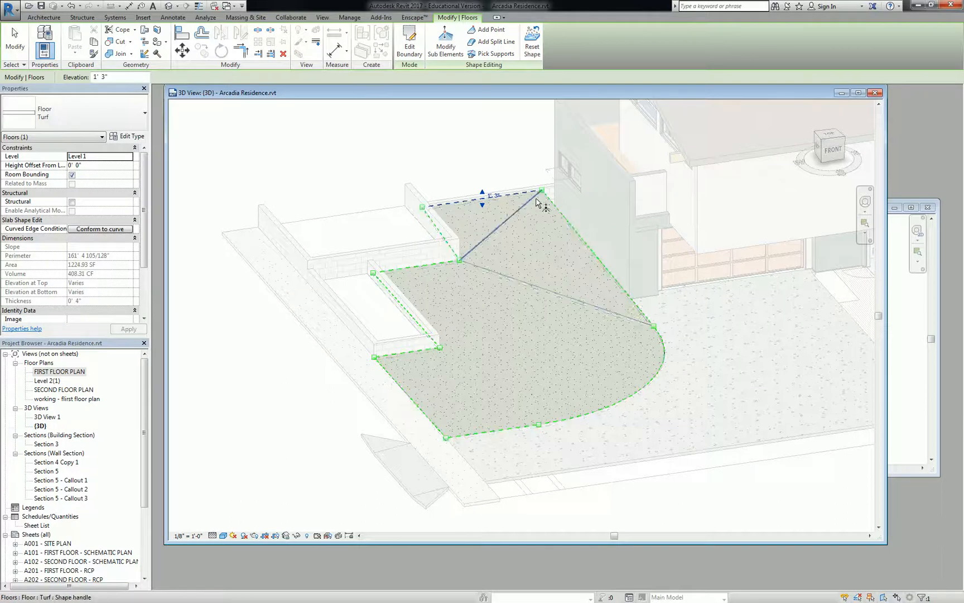
{"action": "key", "text": "Escape"}
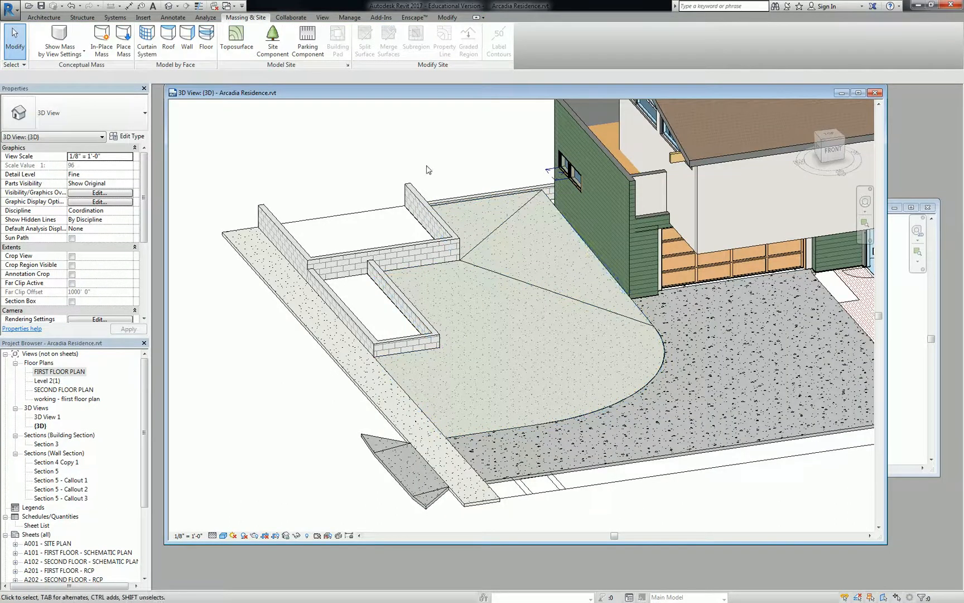
- Examine how the sloped Turf floor meets the house wall and driveway, checking the elevation of the edge along the wall
{"action": "left_click", "coordinate": [536, 259]}
{"action": "middle_click_drag", "start_coordinate": [537, 259], "coordinate": [602, 313], "text": "shift"}
{"action": "scroll", "coordinate": [568, 207], "scroll_direction": "up", "scroll_amount": 2}
{"action": "middle_click_drag", "start_coordinate": [569, 208], "coordinate": [551, 223]}
{"action": "scroll", "coordinate": [551, 223], "scroll_direction": "down", "scroll_amount": 2}
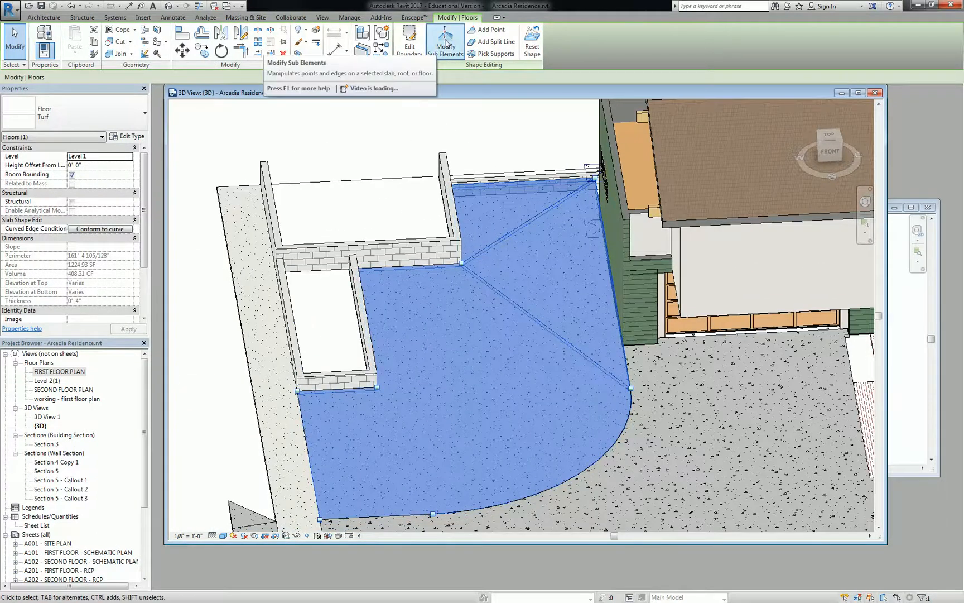
{"action": "left_click", "coordinate": [447, 43]}
{"action": "scroll", "coordinate": [595, 304], "scroll_direction": "down", "scroll_amount": 4}
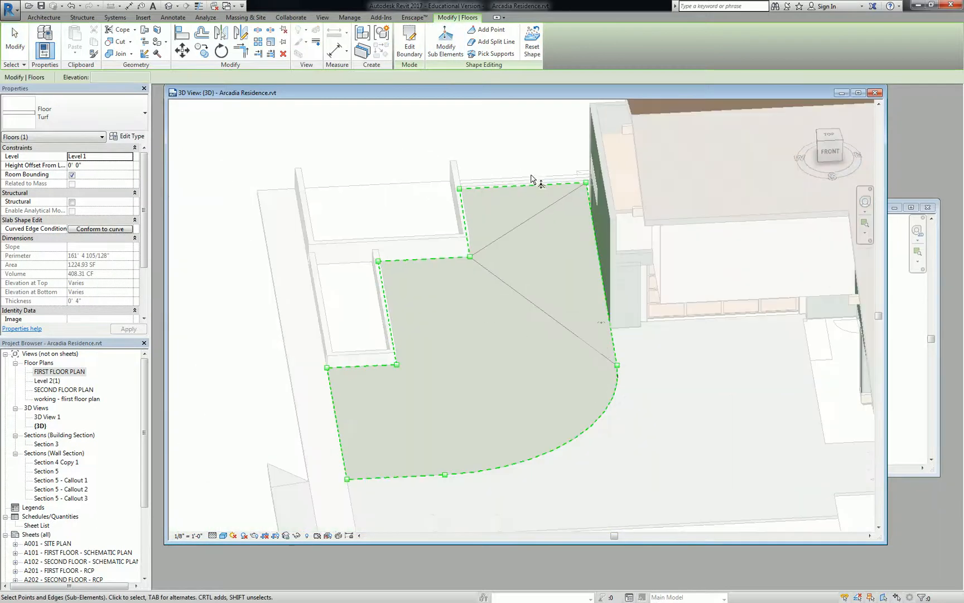
{"action": "middle_click_drag", "start_coordinate": [594, 304], "coordinate": [530, 249], "text": "shift"}
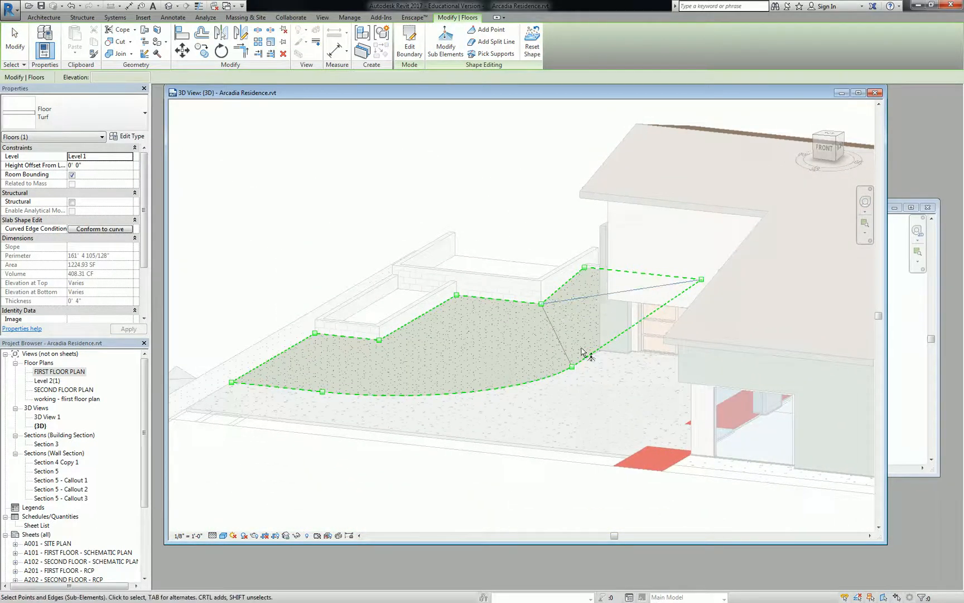
{"action": "scroll", "coordinate": [575, 323], "scroll_direction": "up", "scroll_amount": 5}
{"action": "scroll", "coordinate": [616, 326], "scroll_direction": "down", "scroll_amount": 3}
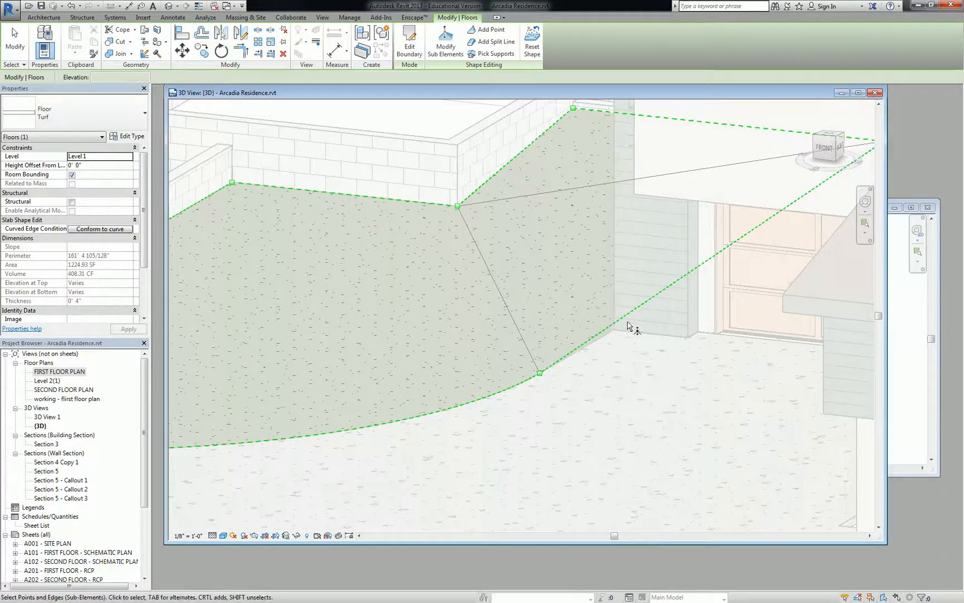
{"action": "scroll", "coordinate": [616, 326], "scroll_direction": "down", "scroll_amount": 2}
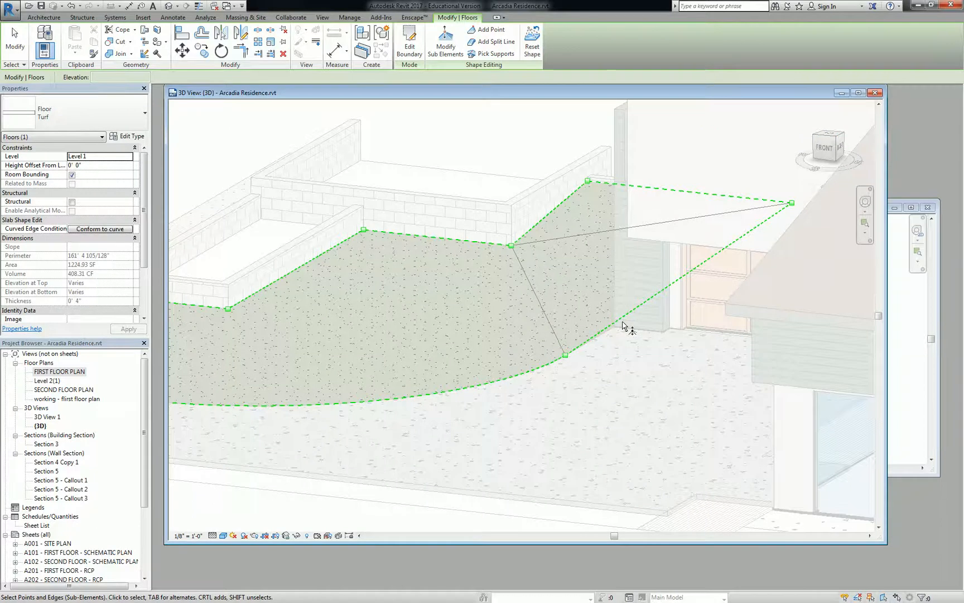
{"action": "middle_click_drag", "start_coordinate": [594, 327], "coordinate": [596, 260], "text": "shift"}
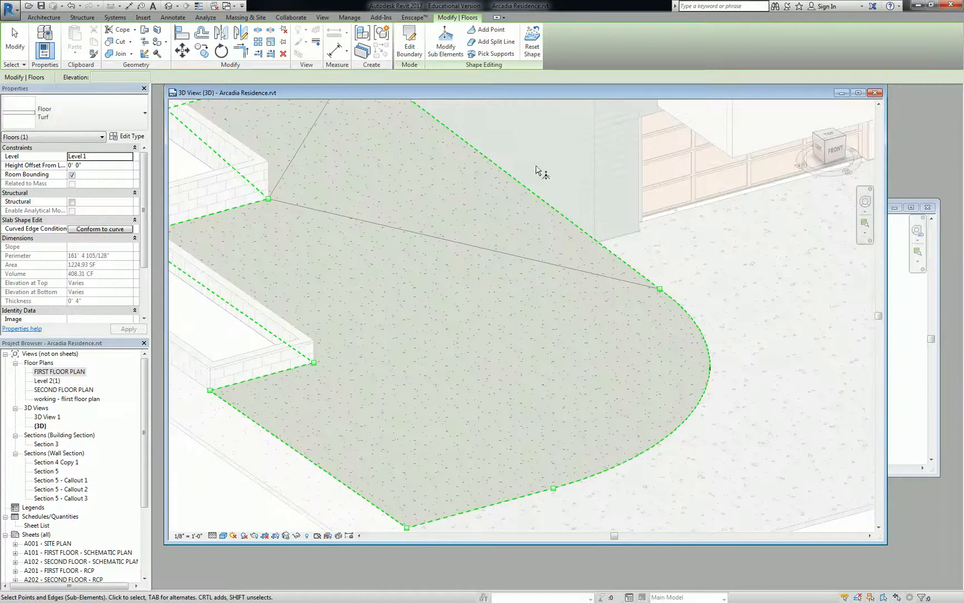
{"action": "left_click", "coordinate": [586, 236]}
{"action": "middle_click_drag", "start_coordinate": [600, 226], "coordinate": [590, 307]}
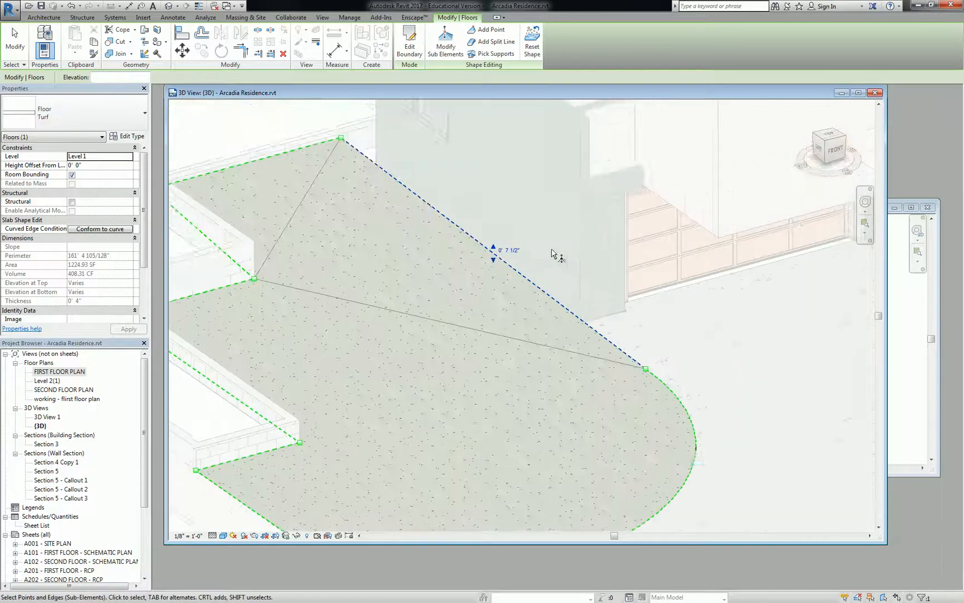
{"action": "middle_click_drag", "start_coordinate": [558, 255], "coordinate": [578, 288], "text": "shift"}
{"action": "key", "text": "Escape"}
{"action": "key", "text": "Escape"}
- Add a shape point on the Turf floor's edge at the house corner beside the driveway
{"action": "left_click", "coordinate": [432, 212]}
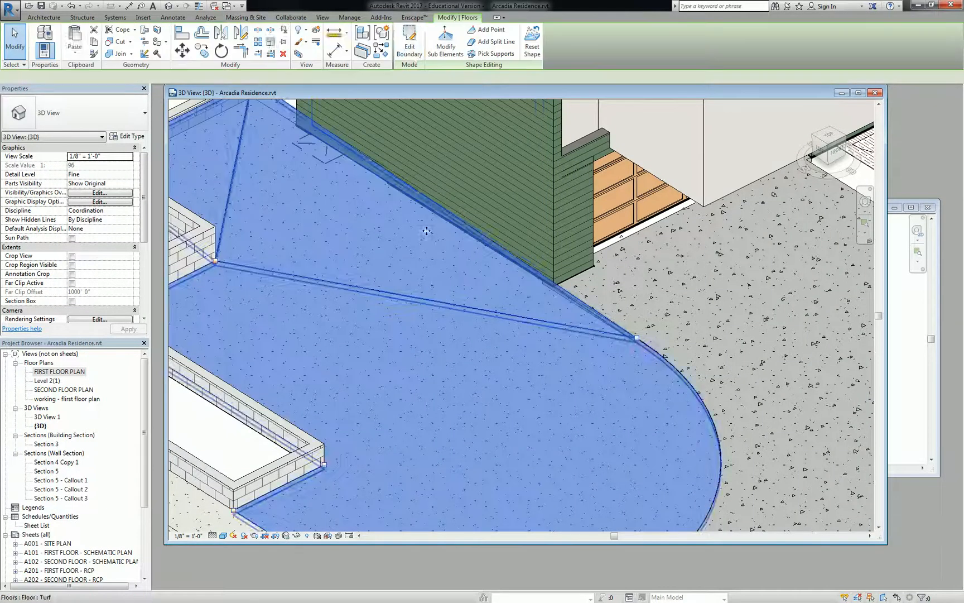
{"action": "left_click", "coordinate": [441, 45]}
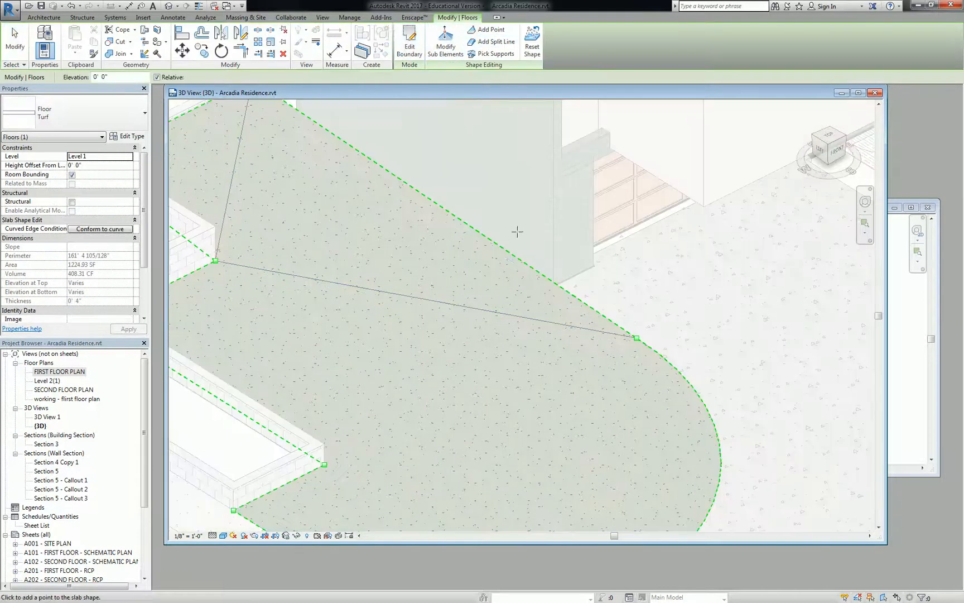
{"action": "left_click", "coordinate": [546, 276]}
{"action": "key", "text": "Escape"}
{"action": "key", "text": "Escape"}
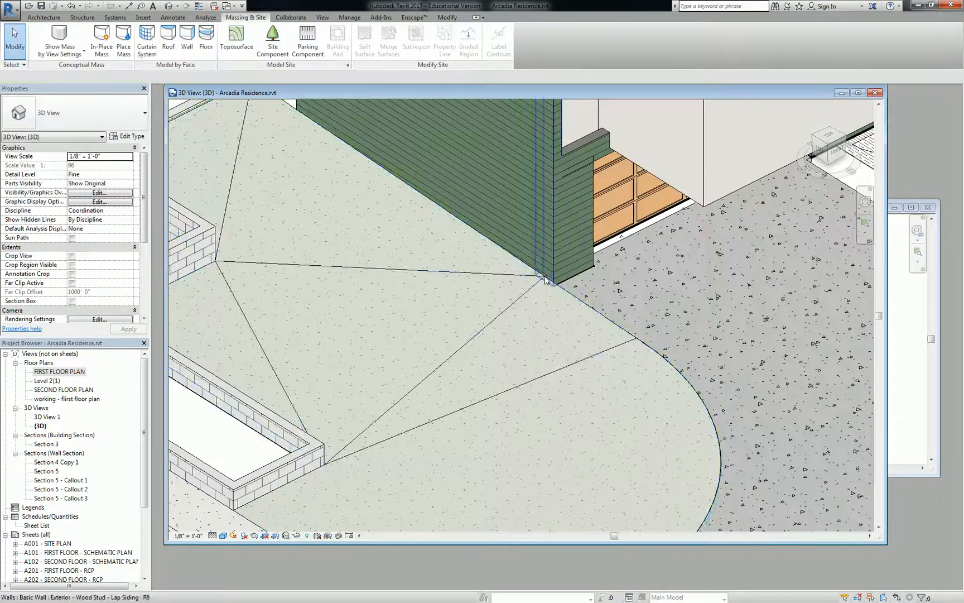
- Set the elevation of the Turf floor's shape point at the house corner to 0'
{"action": "left_click", "coordinate": [545, 275]}
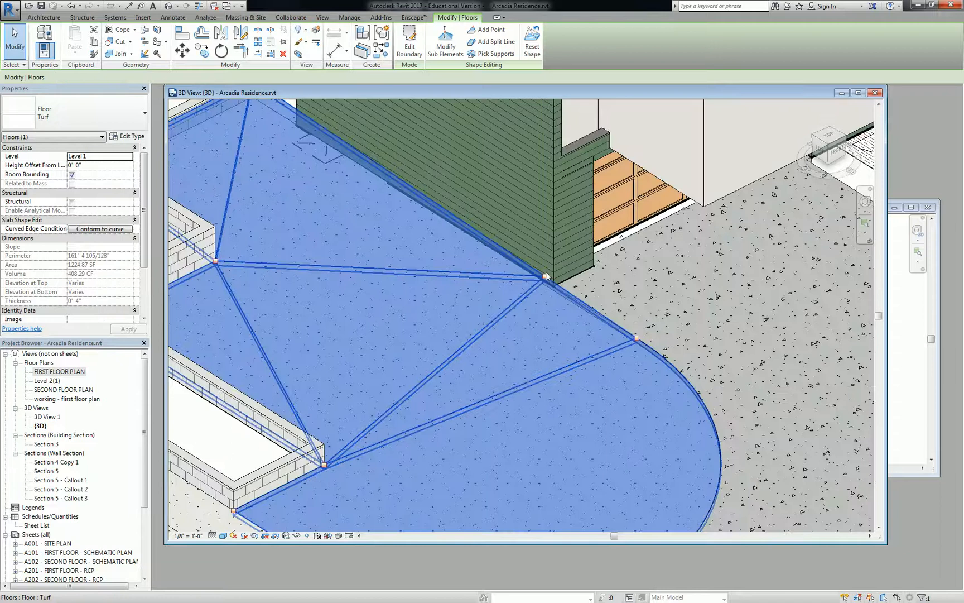
{"action": "left_click", "coordinate": [446, 41]}
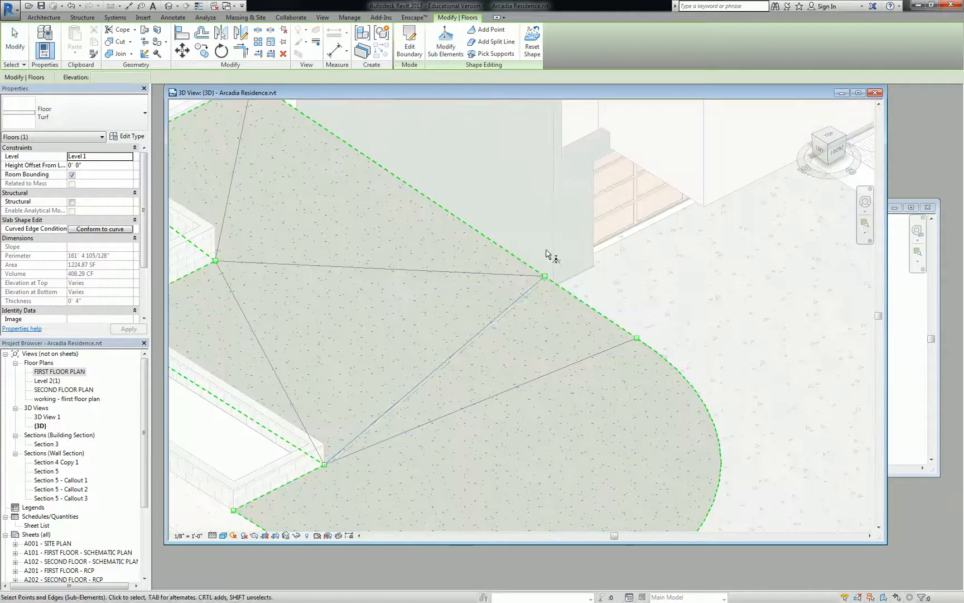
{"action": "scroll", "coordinate": [546, 279], "scroll_direction": "up", "scroll_amount": 3}
{"action": "left_click", "coordinate": [544, 279]}
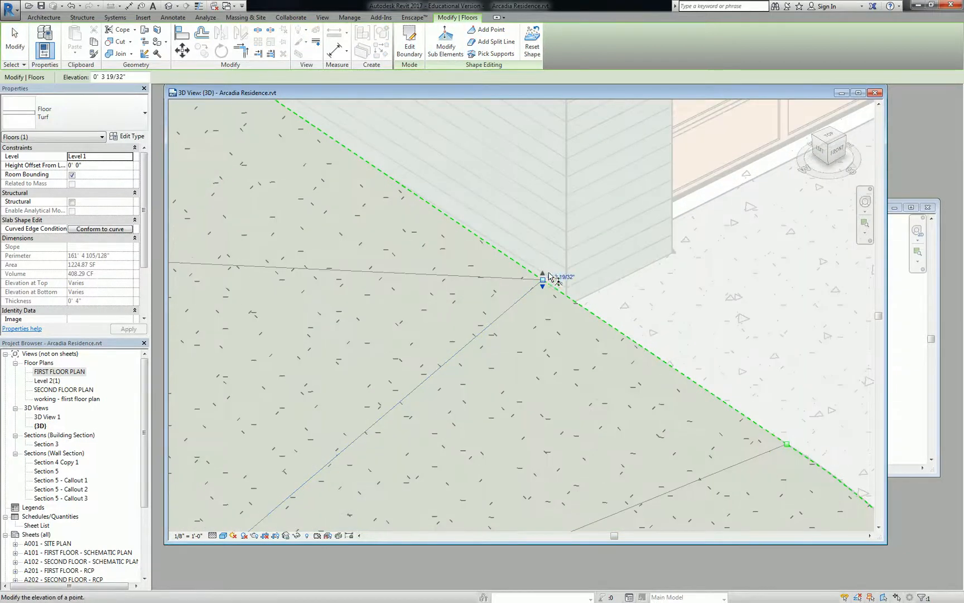
{"action": "left_click", "coordinate": [563, 275]}
{"action": "type", "text": "0'"}
{"action": "key", "text": "Return"}
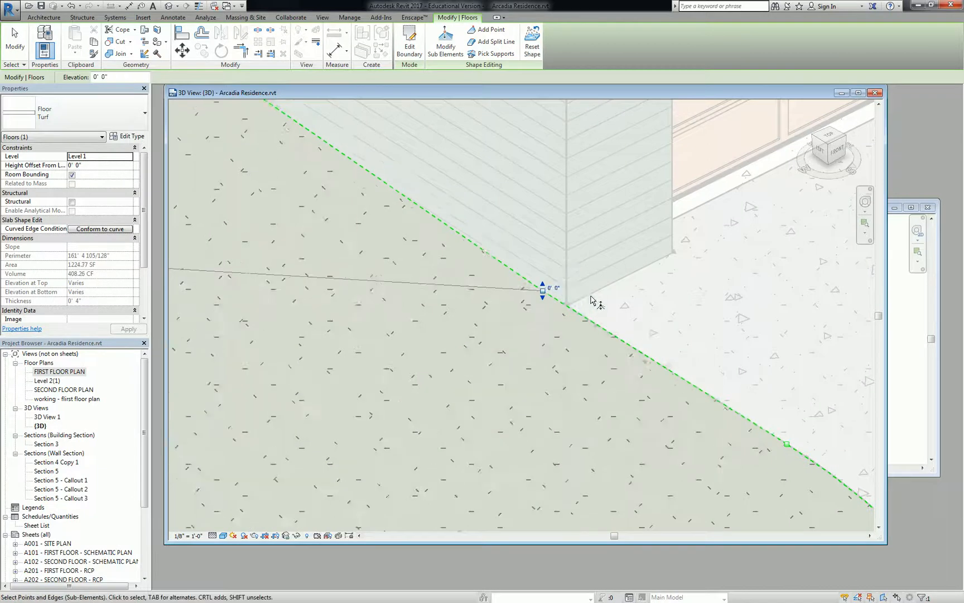
- Raise the Turf edge along the rear planter's wall, between the two planter corners, to an elevation of 11 inches
{"action": "scroll", "coordinate": [580, 290], "scroll_direction": "down", "scroll_amount": 6}
{"action": "middle_click_drag", "start_coordinate": [595, 315], "coordinate": [568, 246], "text": "shift"}
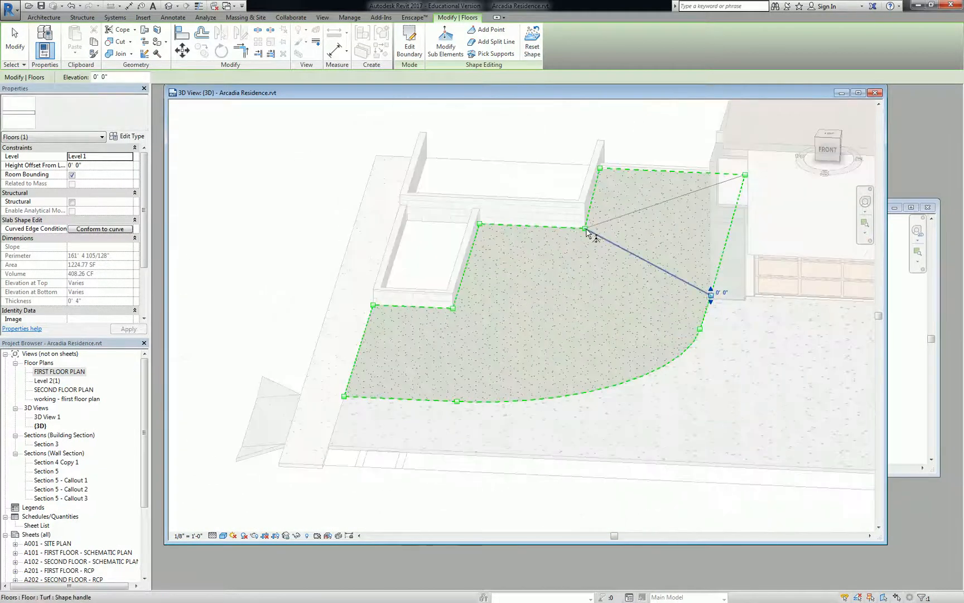
{"action": "left_click", "coordinate": [566, 227]}
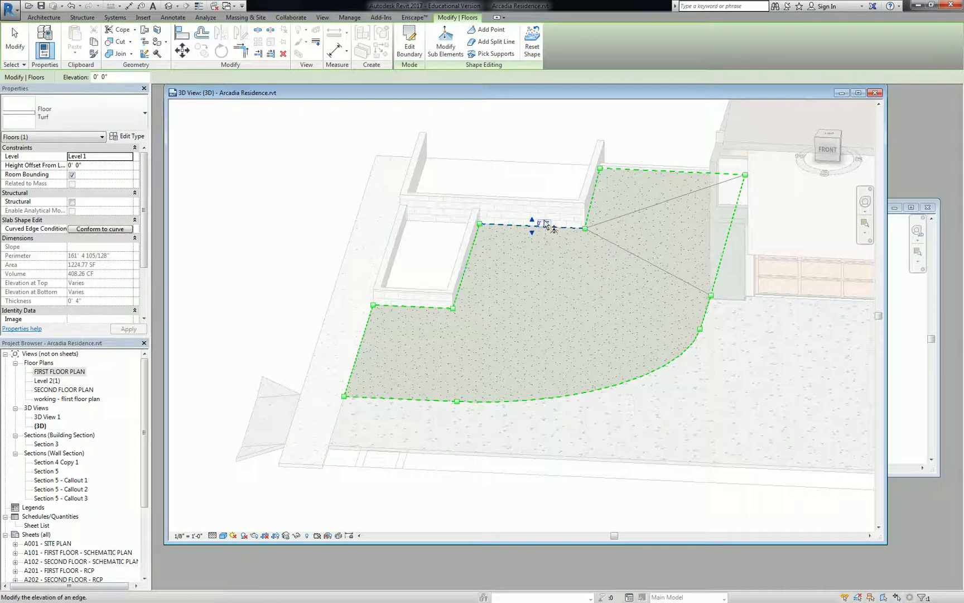
{"action": "left_click", "coordinate": [544, 222]}
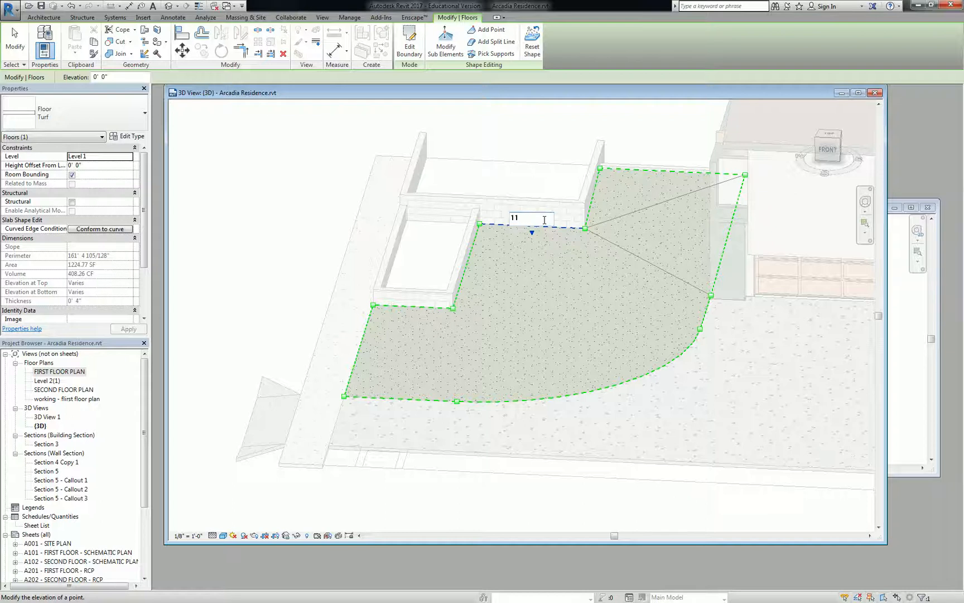
{"action": "key", "text": "Return"}
- Raise the Turf edge along the end wall of the planter beside the sidewalk to 6 inches and leave shape editing
{"action": "left_click", "coordinate": [438, 314]}
{"action": "left_click", "coordinate": [429, 302]}
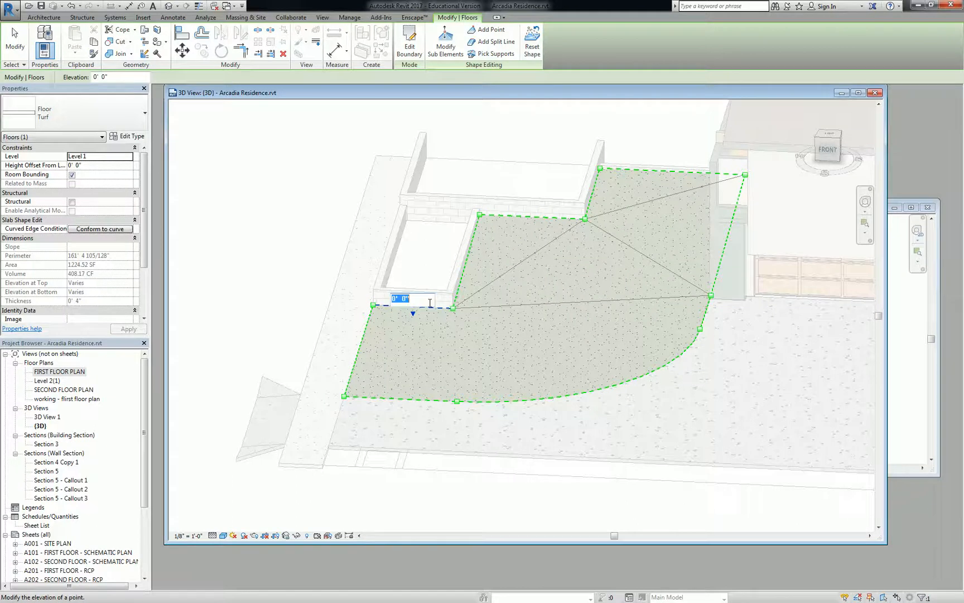
{"action": "type", "text": "6"}
{"action": "key", "text": "Return"}
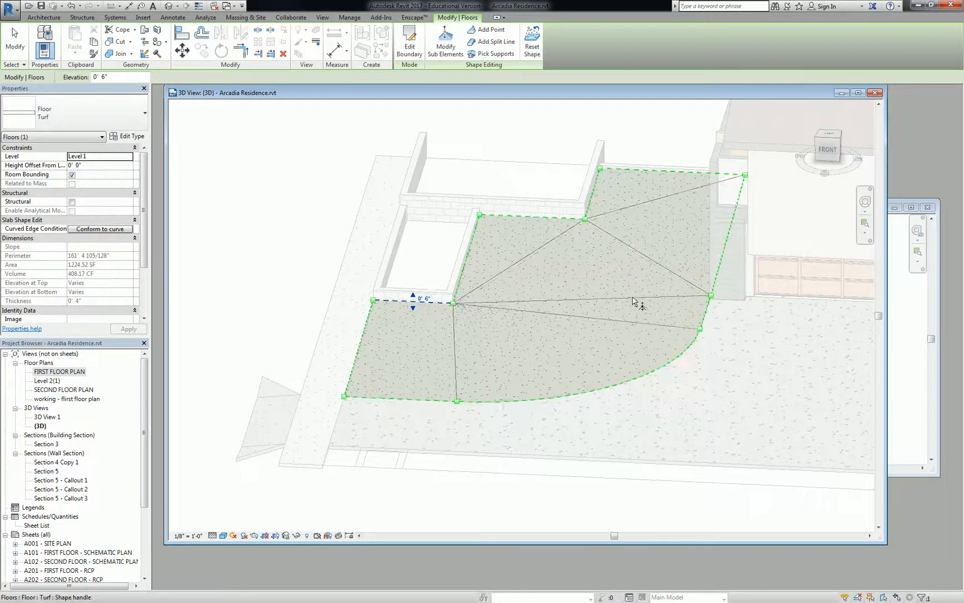
{"action": "key", "text": "Escape"}
{"action": "key", "text": "Escape"}
- Inspect the reshaped Turf floor's slopes from several sides against the planter walls, sidewalk, house and driveway
{"action": "scroll", "coordinate": [611, 325], "scroll_direction": "up", "scroll_amount": 2}
{"action": "left_click", "coordinate": [534, 273]}
{"action": "middle_click_drag", "start_coordinate": [534, 273], "coordinate": [515, 157], "text": "shift"}
{"action": "scroll", "coordinate": [516, 280], "scroll_direction": "up", "scroll_amount": 4}
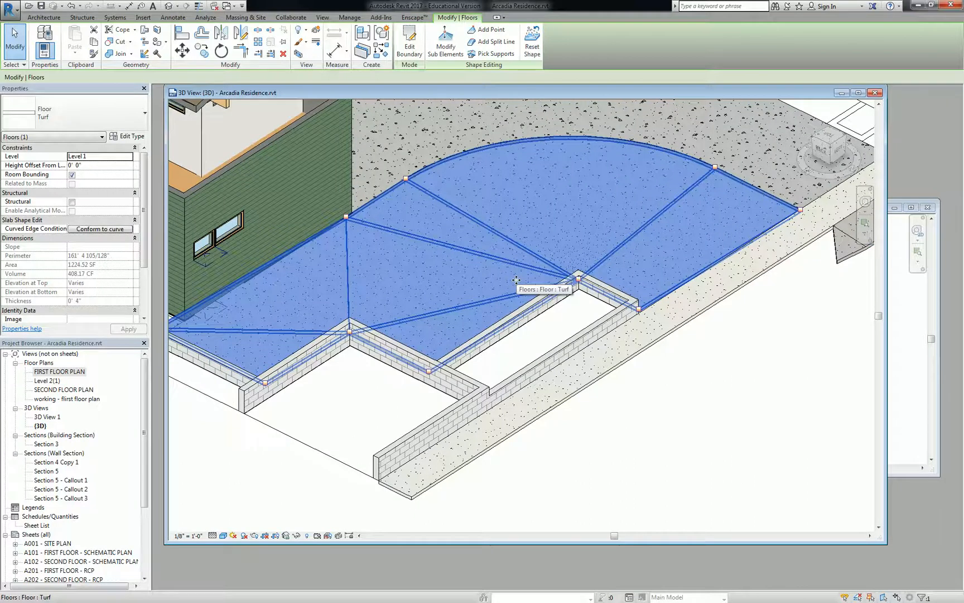
{"action": "key", "text": "Escape"}
{"action": "scroll", "coordinate": [549, 222], "scroll_direction": "down", "scroll_amount": 3}
{"action": "scroll", "coordinate": [517, 240], "scroll_direction": "up", "scroll_amount": 2}
{"action": "middle_click_drag", "start_coordinate": [516, 241], "coordinate": [592, 317]}
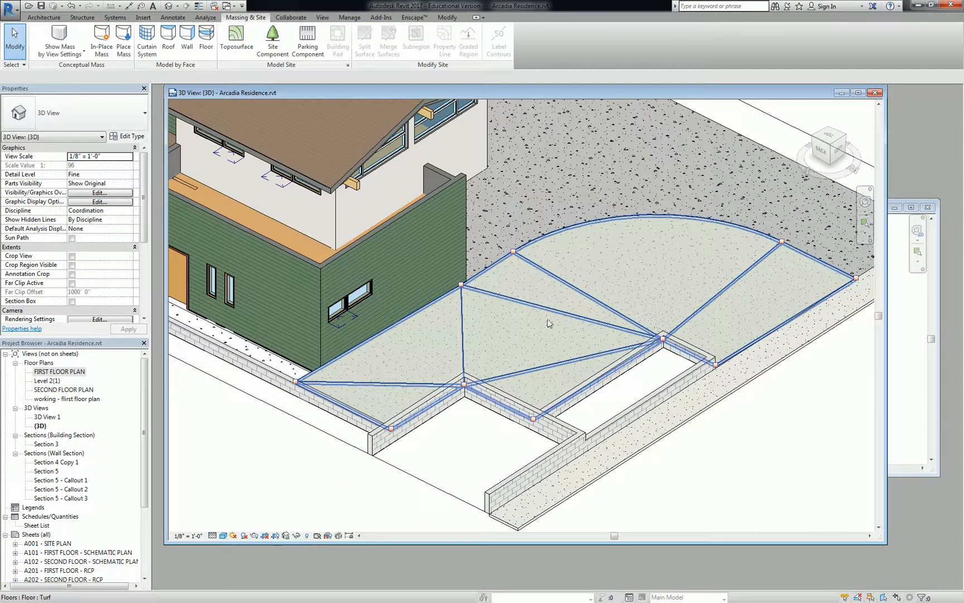
{"action": "left_click", "coordinate": [608, 307]}
{"action": "middle_click_drag", "start_coordinate": [607, 307], "coordinate": [409, 312], "text": "shift"}
{"action": "middle_click_drag", "start_coordinate": [558, 325], "coordinate": [347, 260]}
{"action": "key", "text": "Escape"}
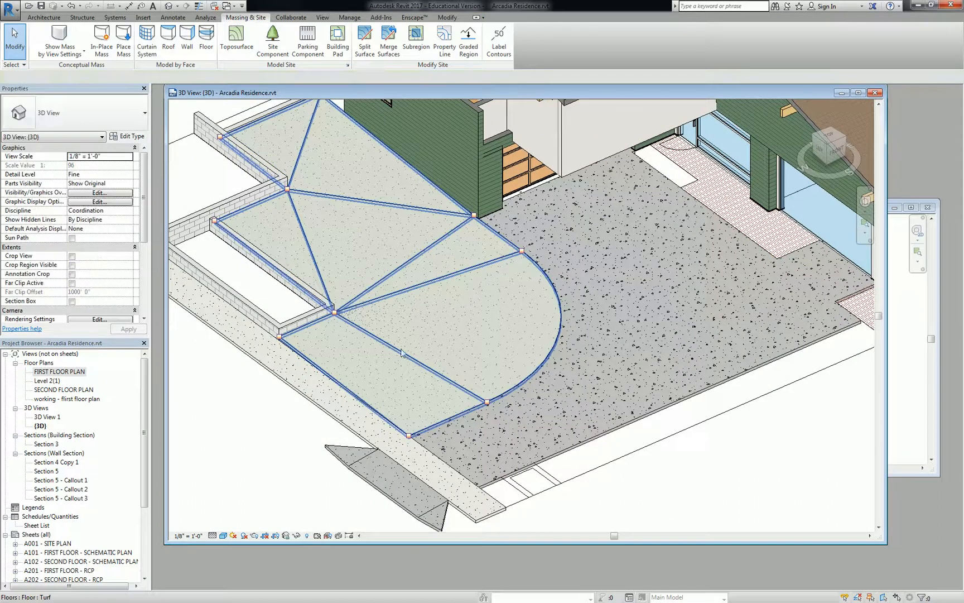
- Hide the fold lines across the Turf floor in the 3D view using Linework with the <Invisible lines> style
{"action": "left_click", "coordinate": [56, 18]}
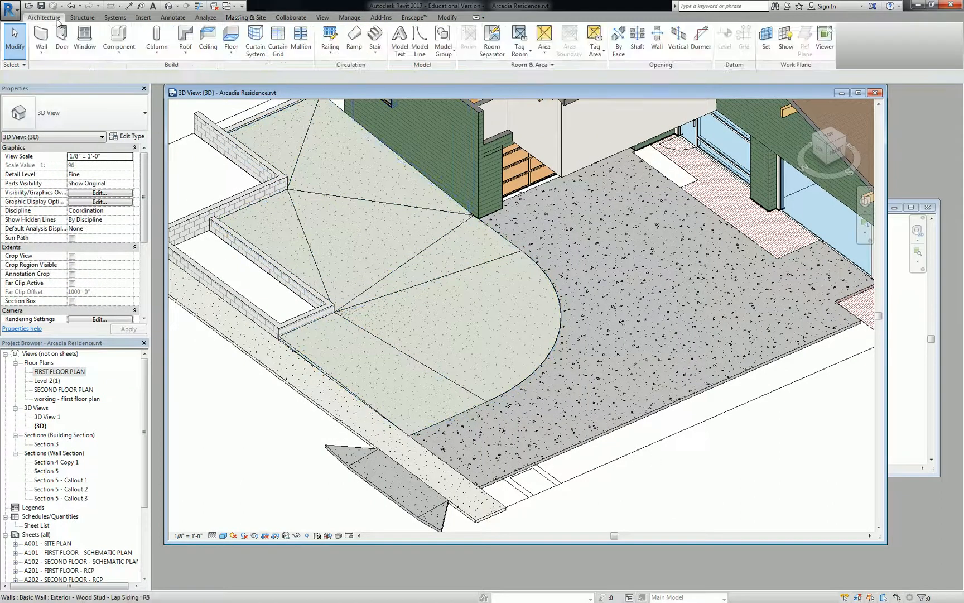
{"action": "left_click", "coordinate": [444, 19]}
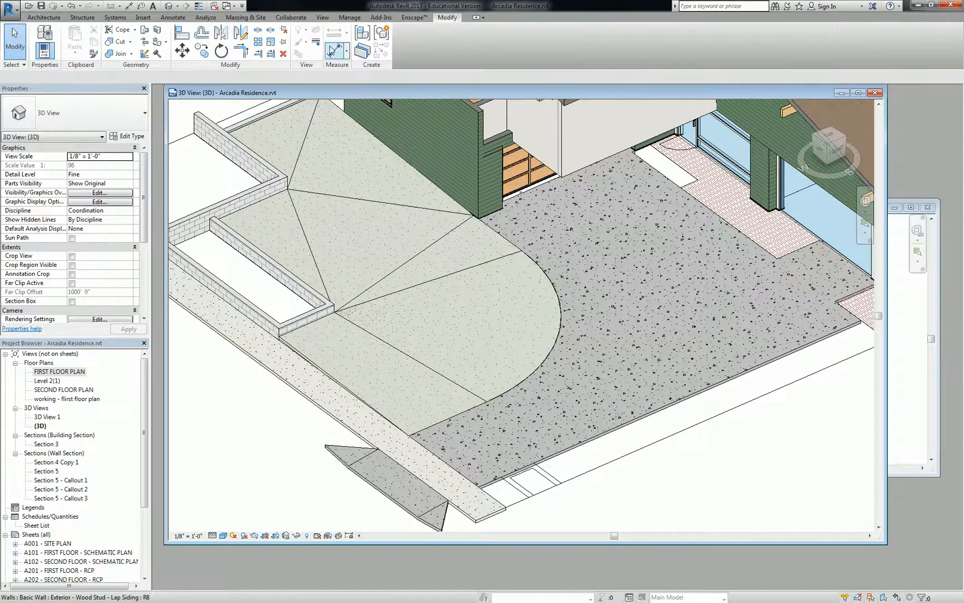
{"action": "left_click", "coordinate": [316, 43]}
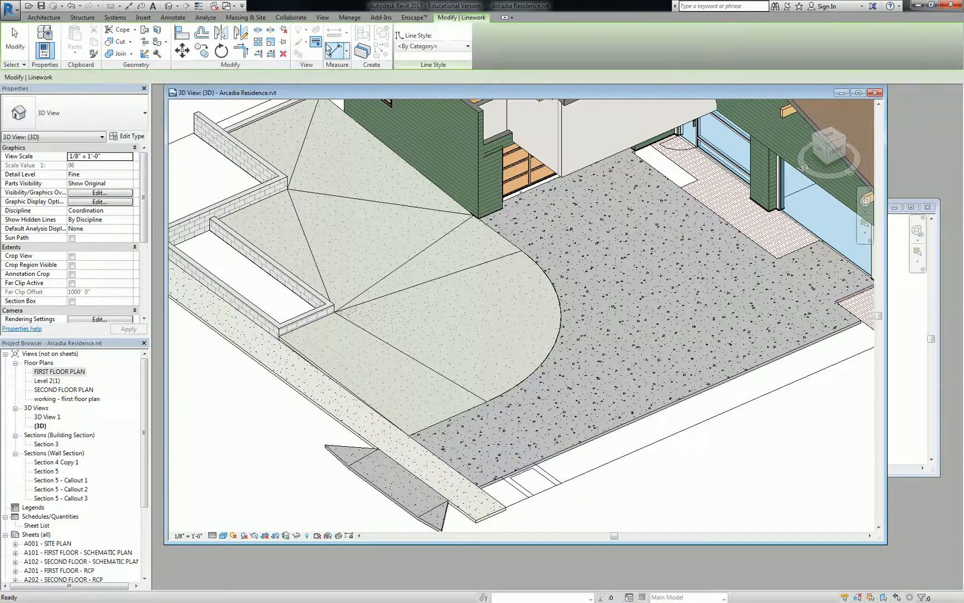
{"action": "left_click", "coordinate": [447, 46]}
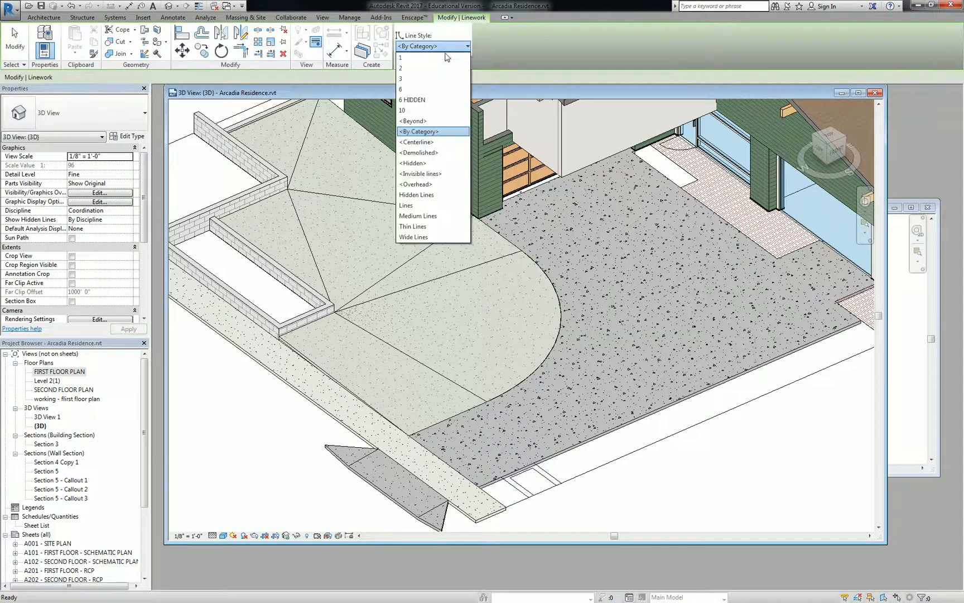
{"action": "left_click", "coordinate": [422, 174]}
{"action": "left_click", "coordinate": [410, 357]}
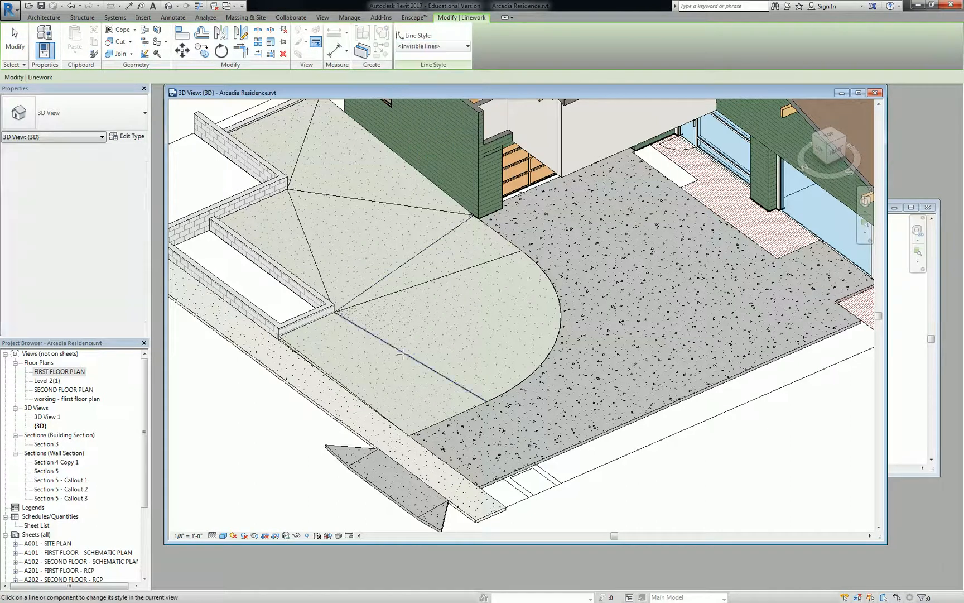
{"action": "left_click", "coordinate": [413, 286]}
{"action": "left_click", "coordinate": [414, 256]}
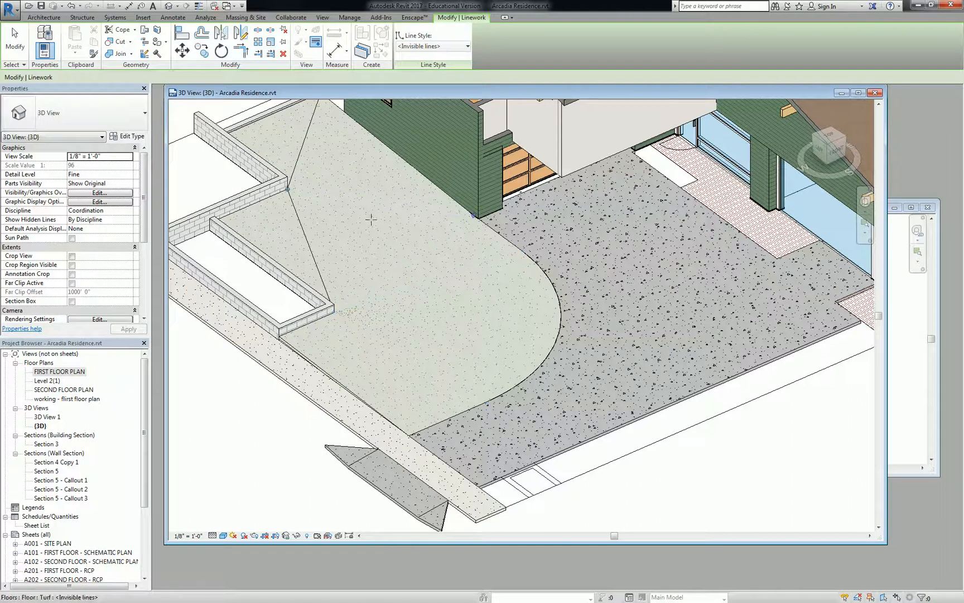
{"action": "left_click", "coordinate": [302, 226]}
{"action": "left_click", "coordinate": [304, 191]}
{"action": "left_click", "coordinate": [300, 151]}
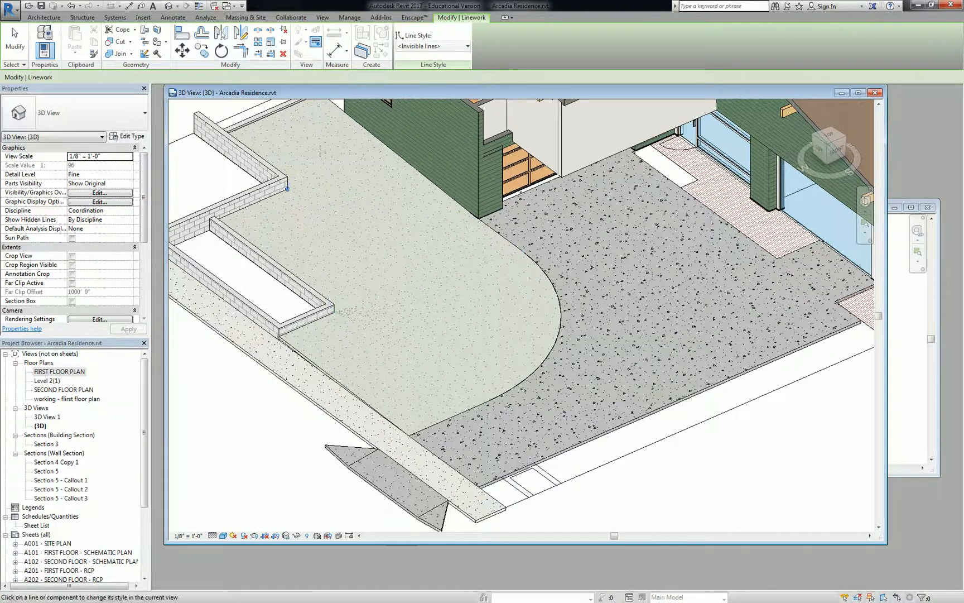
{"action": "key", "text": "Escape"}
- Inspect the Turf floor's smooth appearance and slope against the planters, sidewalk, house and driveway from low and overhead angles
{"action": "scroll", "coordinate": [502, 253], "scroll_direction": "down", "scroll_amount": 1}
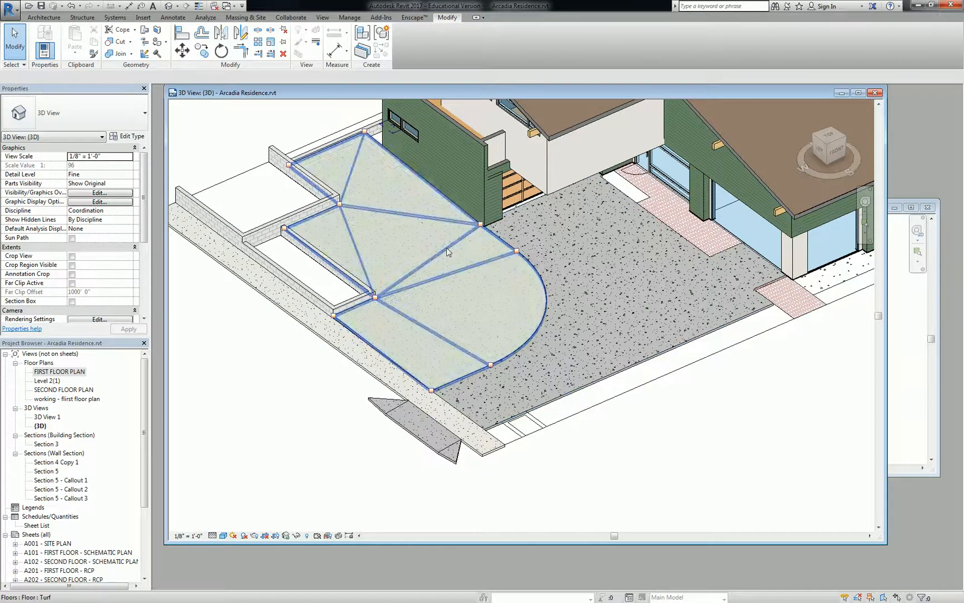
{"action": "left_click", "coordinate": [451, 252]}
{"action": "middle_click_drag", "start_coordinate": [491, 249], "coordinate": [395, 169], "text": "shift"}
{"action": "middle_click_drag", "start_coordinate": [491, 258], "coordinate": [605, 254], "text": "shift"}
{"action": "key", "text": "Escape"}
{"action": "scroll", "coordinate": [773, 335], "scroll_direction": "up", "scroll_amount": 3}
{"action": "middle_click_drag", "start_coordinate": [767, 335], "coordinate": [718, 343]}
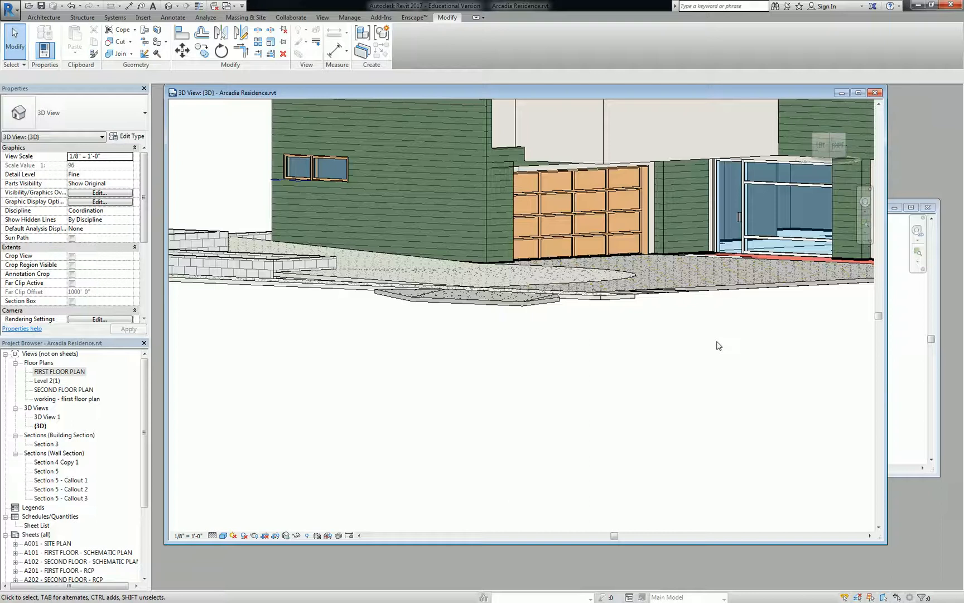
{"action": "middle_click_drag", "start_coordinate": [719, 346], "coordinate": [441, 254], "text": "shift"}
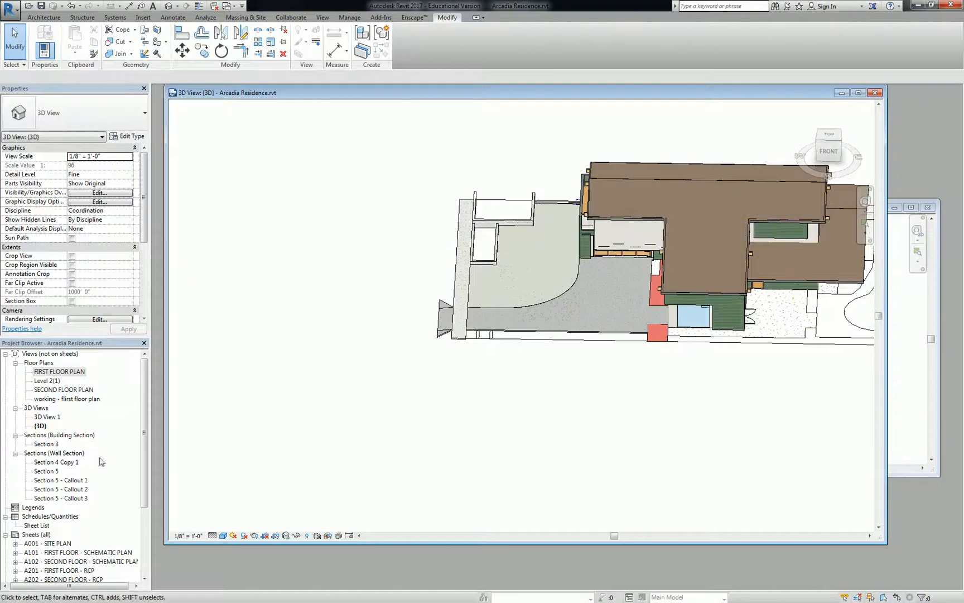
- In the FIRST FLOOR PLAN, cut a section lengthwise through the planter, Turf, garage and rear yard, and flip its viewing direction
{"action": "left_click", "coordinate": [57, 482]}
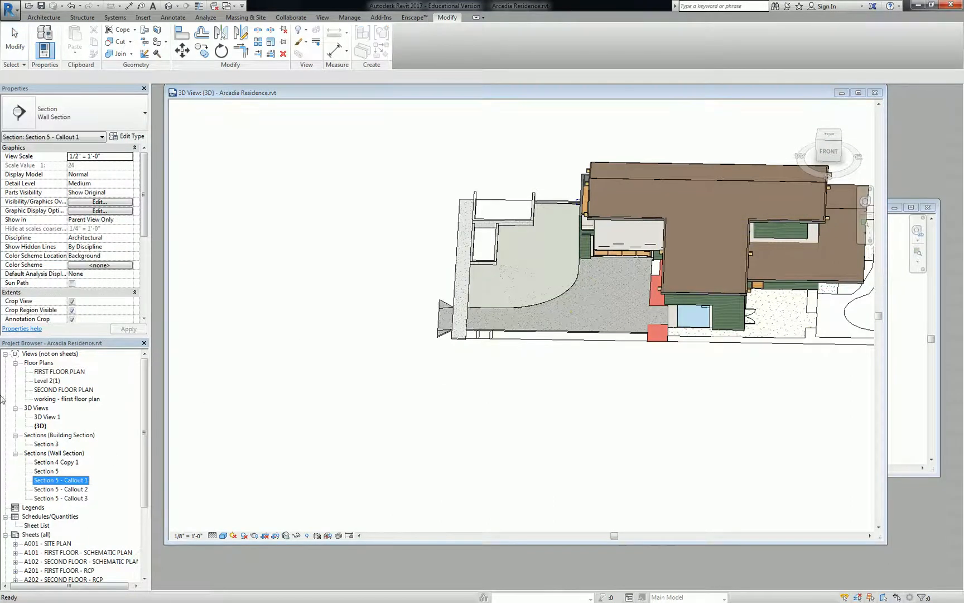
{"action": "double_click", "coordinate": [61, 372]}
{"action": "scroll", "coordinate": [433, 358], "scroll_direction": "down", "scroll_amount": 4}
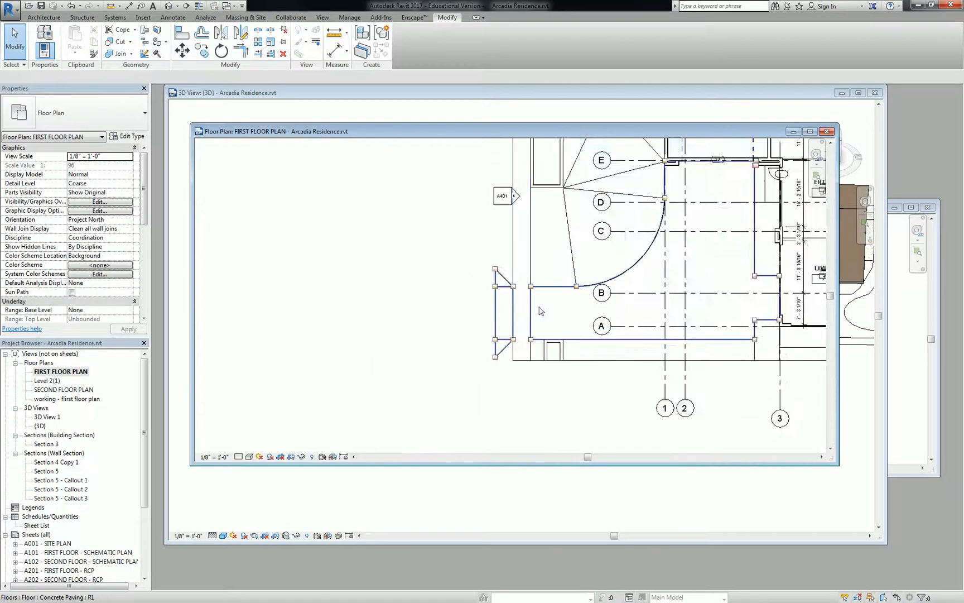
{"action": "scroll", "coordinate": [433, 358], "scroll_direction": "down", "scroll_amount": 1}
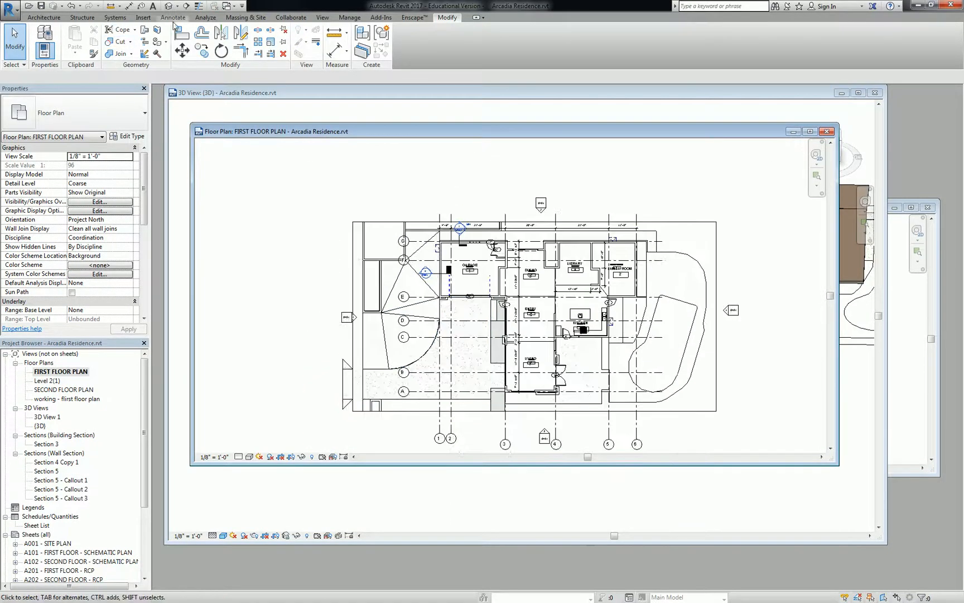
{"action": "left_click", "coordinate": [322, 17]}
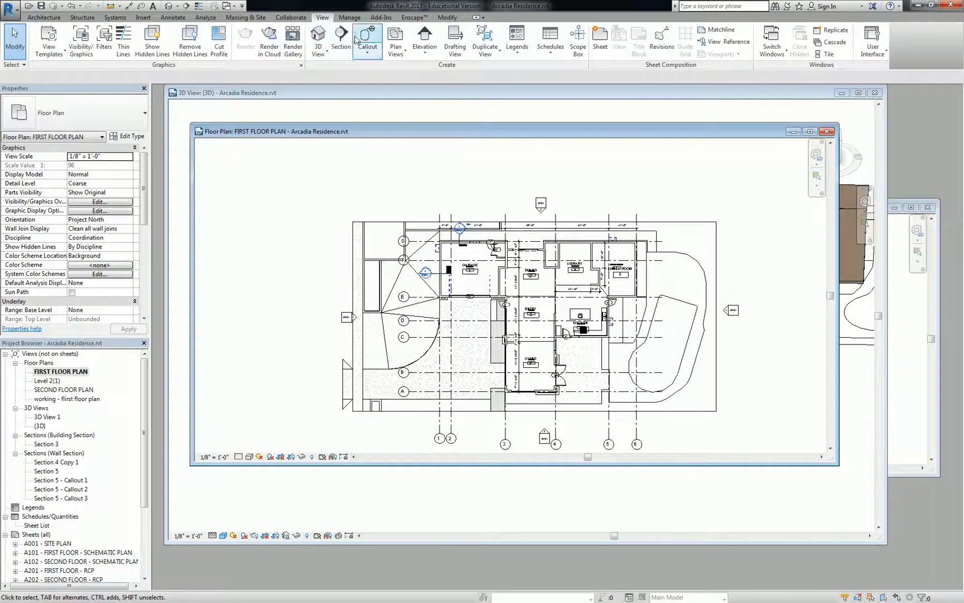
{"action": "left_click", "coordinate": [347, 41]}
{"action": "left_click", "coordinate": [757, 279]}
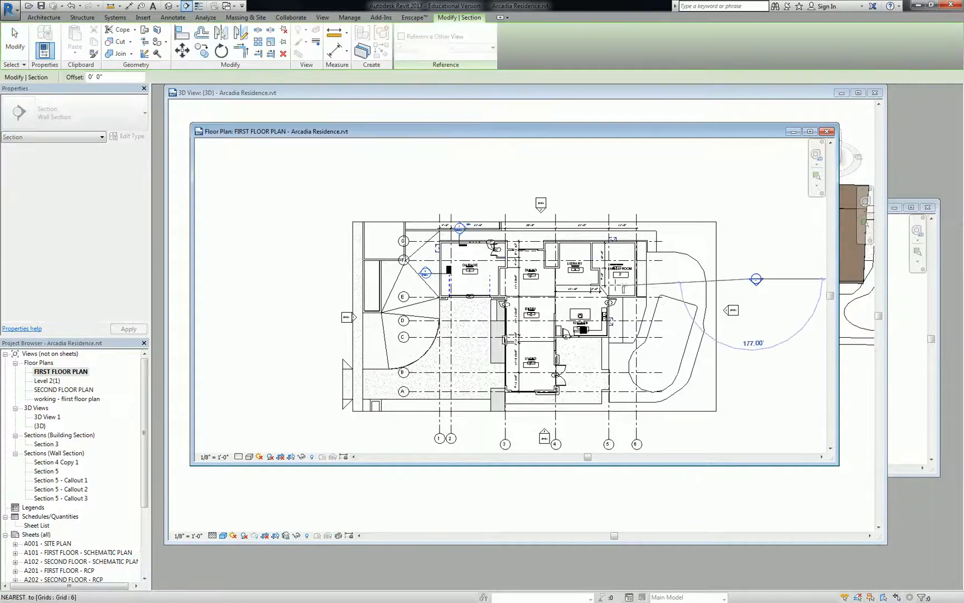
{"action": "left_click", "coordinate": [321, 278]}
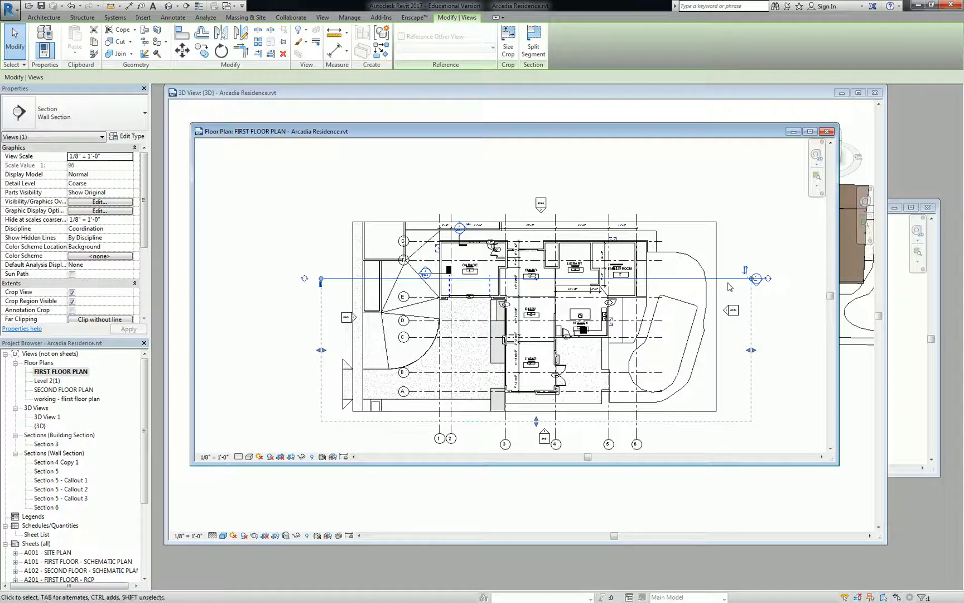
{"action": "left_click", "coordinate": [746, 271]}
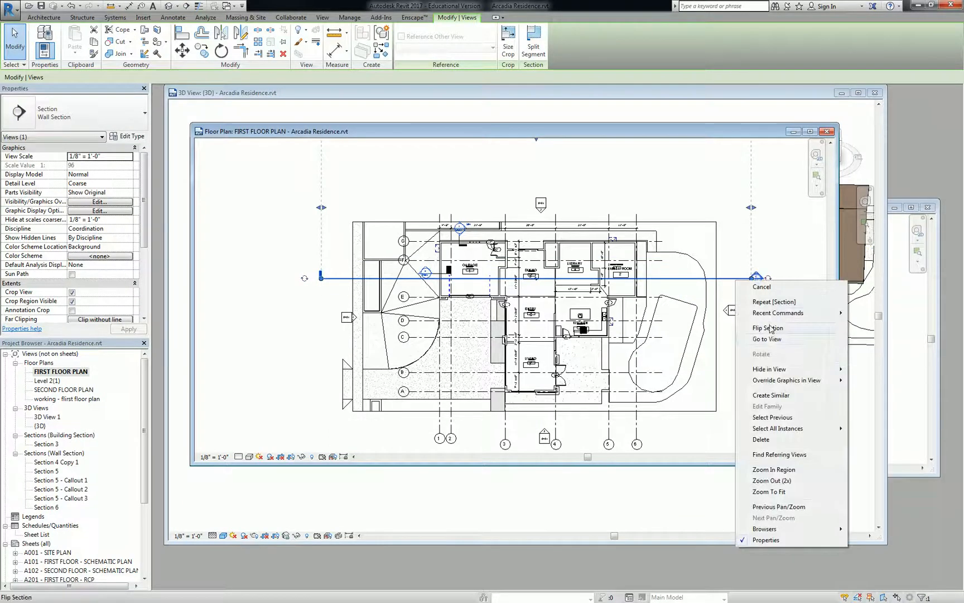
- Examine the Turf's slope between the planter wall and the house in the new section, and close the section and floor plan views
{"action": "left_click", "coordinate": [770, 341]}
{"action": "scroll", "coordinate": [321, 336], "scroll_direction": "up", "scroll_amount": 3}
{"action": "middle_click_drag", "start_coordinate": [320, 336], "coordinate": [587, 341]}
{"action": "middle_click_drag", "start_coordinate": [366, 235], "coordinate": [463, 223]}
{"action": "scroll", "coordinate": [530, 233], "scroll_direction": "up", "scroll_amount": 1}
{"action": "middle_click_drag", "start_coordinate": [530, 233], "coordinate": [455, 236]}
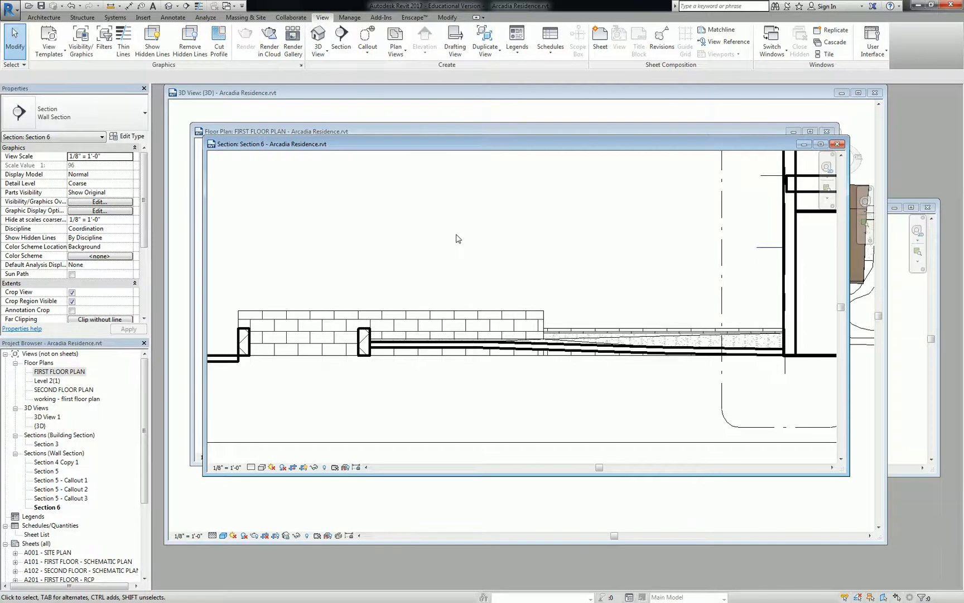
{"action": "scroll", "coordinate": [452, 238], "scroll_direction": "down", "scroll_amount": 5}
{"action": "left_click", "coordinate": [837, 144]}
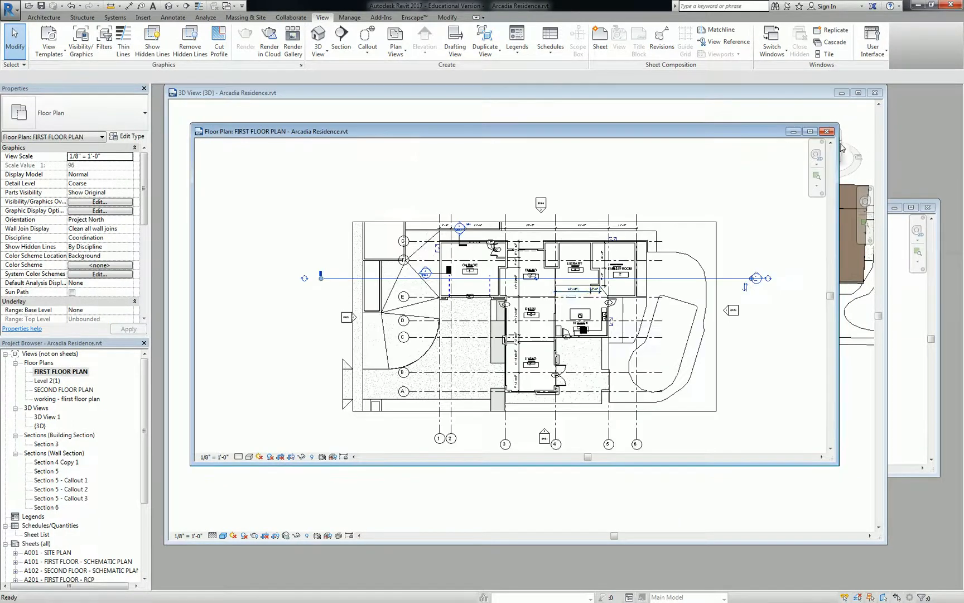
{"action": "left_click", "coordinate": [827, 132]}
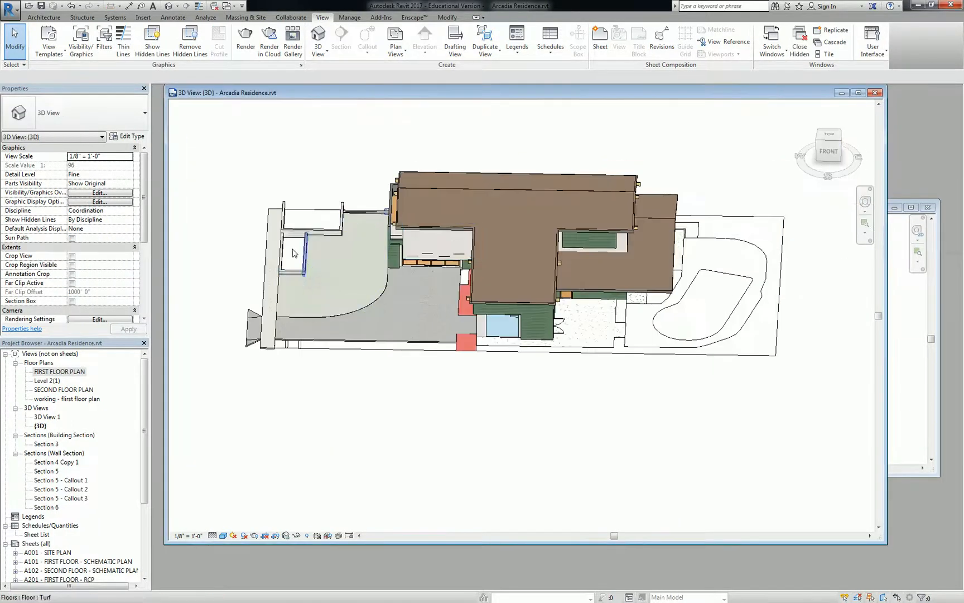
- Inspect the Turf's far edge and the strip between the green-sided house wall and the low masonry wall in 3D
{"action": "middle_click_drag", "start_coordinate": [321, 256], "coordinate": [383, 276], "text": "shift"}
{"action": "scroll", "coordinate": [390, 276], "scroll_direction": "up", "scroll_amount": 5}
{"action": "scroll", "coordinate": [438, 305], "scroll_direction": "up", "scroll_amount": 3}
{"action": "middle_click_drag", "start_coordinate": [490, 326], "coordinate": [614, 433]}
{"action": "scroll", "coordinate": [577, 342], "scroll_direction": "down", "scroll_amount": 2}
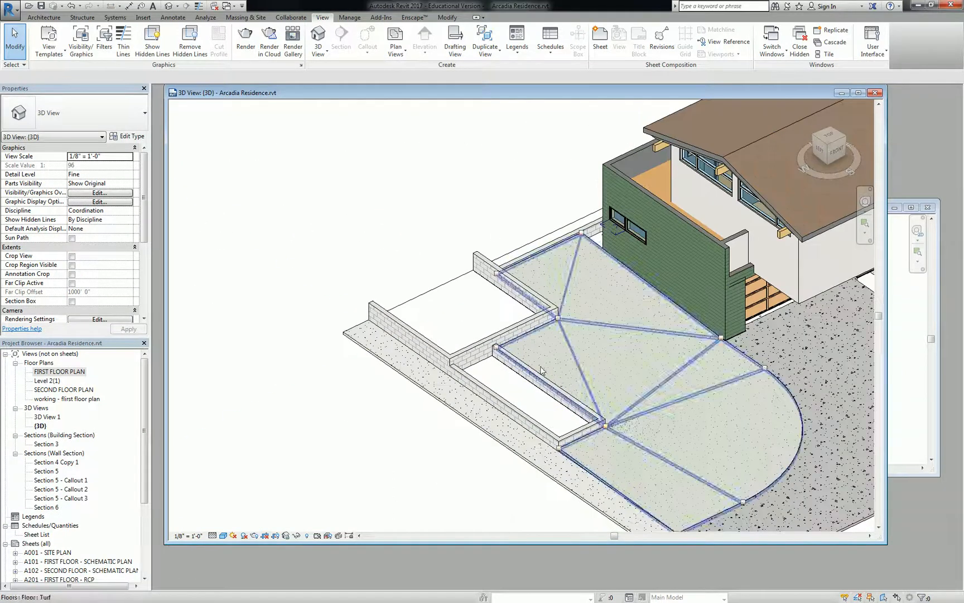
{"action": "left_click", "coordinate": [565, 326]}
{"action": "middle_click_drag", "start_coordinate": [598, 300], "coordinate": [713, 343], "text": "shift"}
{"action": "middle_click_drag", "start_coordinate": [429, 408], "coordinate": [667, 340]}
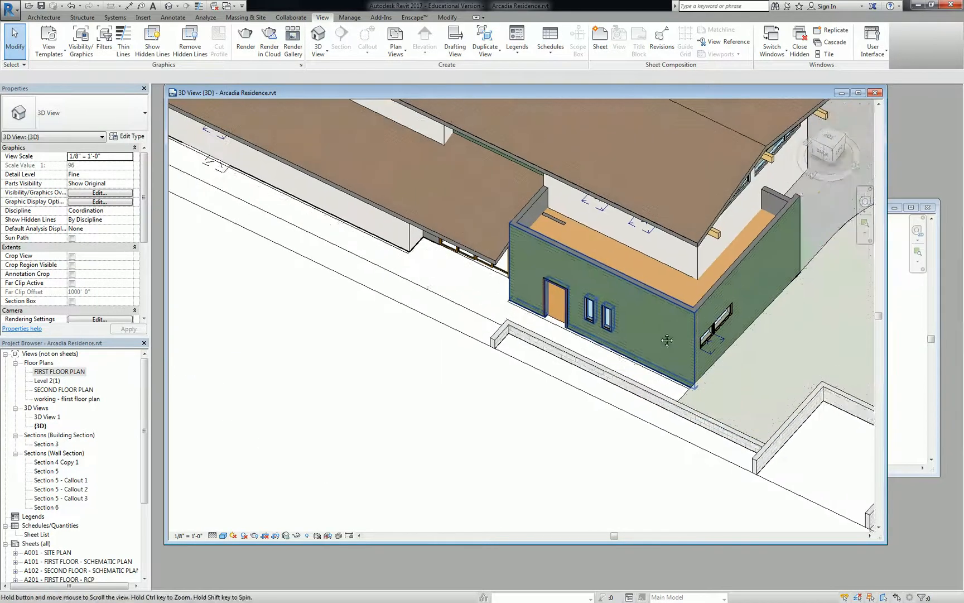
{"action": "scroll", "coordinate": [634, 344], "scroll_direction": "up", "scroll_amount": 1}
{"action": "middle_click_drag", "start_coordinate": [694, 398], "coordinate": [659, 381]}
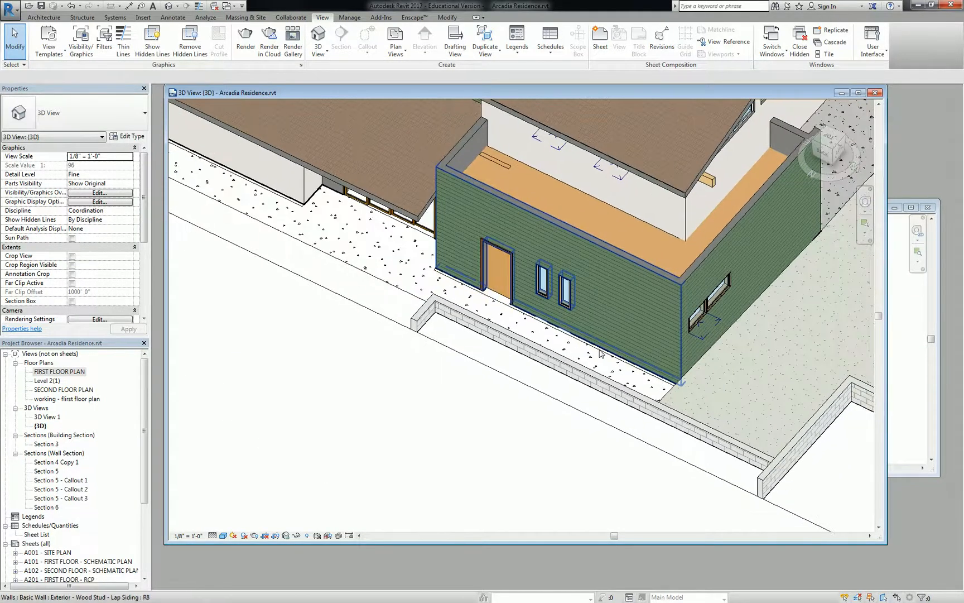
{"action": "middle_click_drag", "start_coordinate": [556, 343], "coordinate": [640, 273], "text": "shift"}
{"action": "scroll", "coordinate": [710, 415], "scroll_direction": "down", "scroll_amount": 2}
{"action": "scroll", "coordinate": [658, 224], "scroll_direction": "down", "scroll_amount": 2}
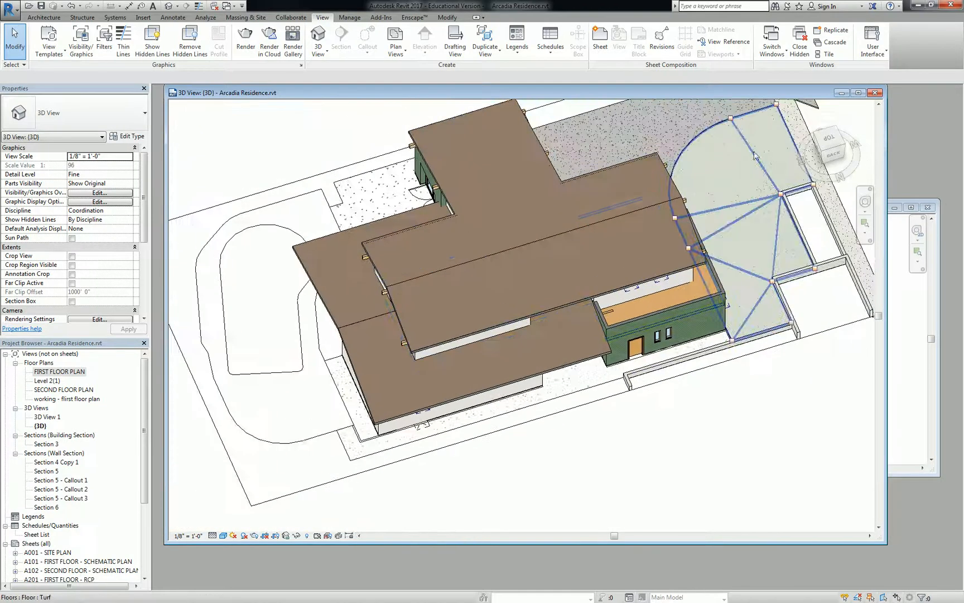
- Start a Concrete Paving - Sidewalk floor with boundary lines picked from the green house wall, low masonry wall, Turf edge and house corner
{"action": "left_click", "coordinate": [853, 249]}
{"action": "middle_click_drag", "start_coordinate": [852, 248], "coordinate": [747, 249]}
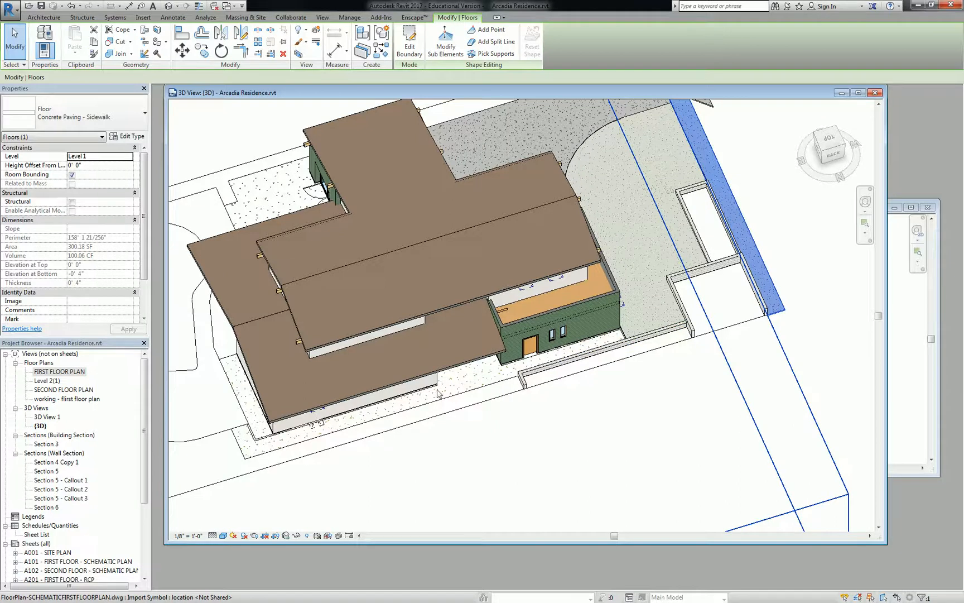
{"action": "scroll", "coordinate": [648, 325], "scroll_direction": "up", "scroll_amount": 3}
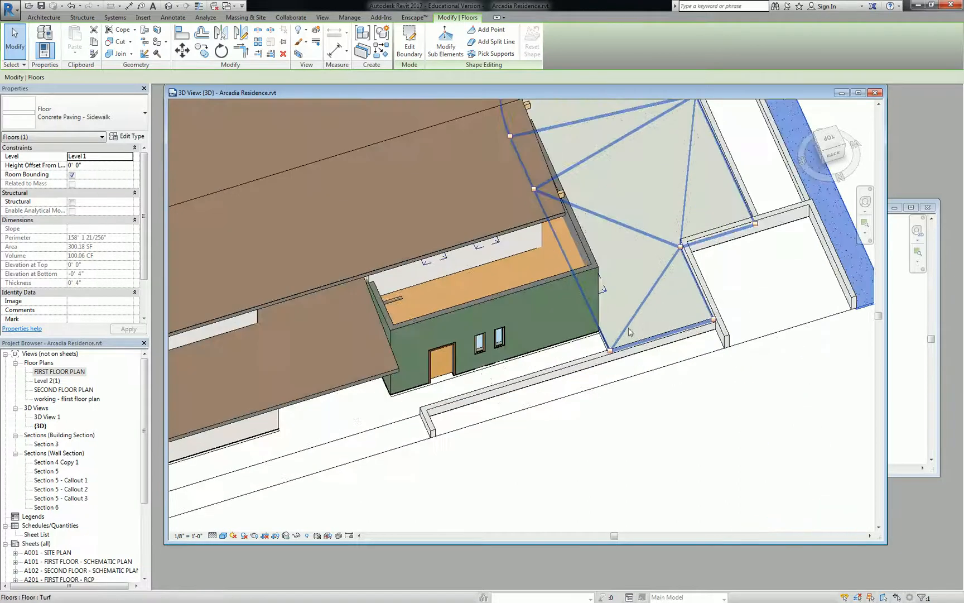
{"action": "left_click", "coordinate": [410, 42]}
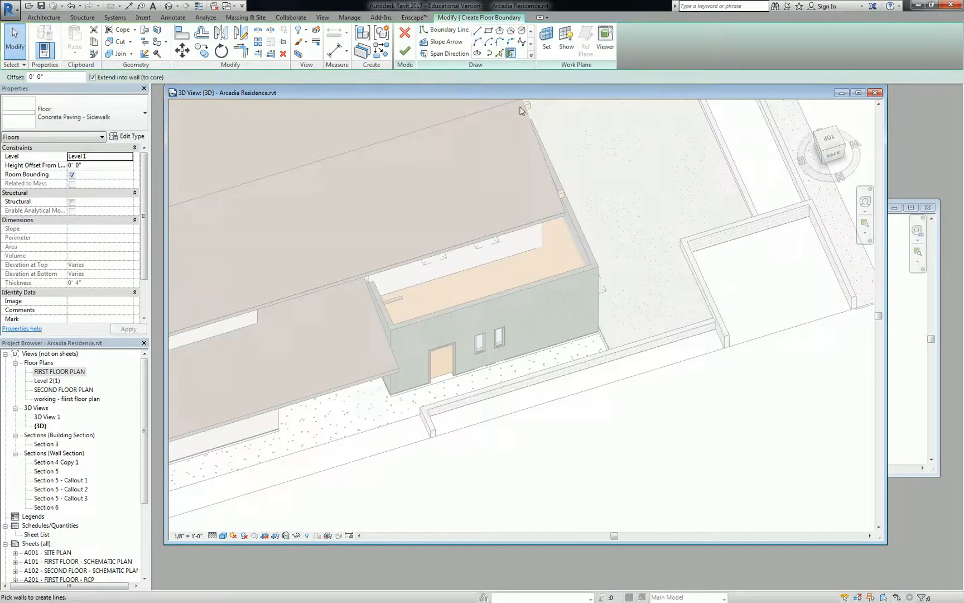
{"action": "left_click", "coordinate": [500, 54]}
{"action": "scroll", "coordinate": [528, 323], "scroll_direction": "up", "scroll_amount": 4}
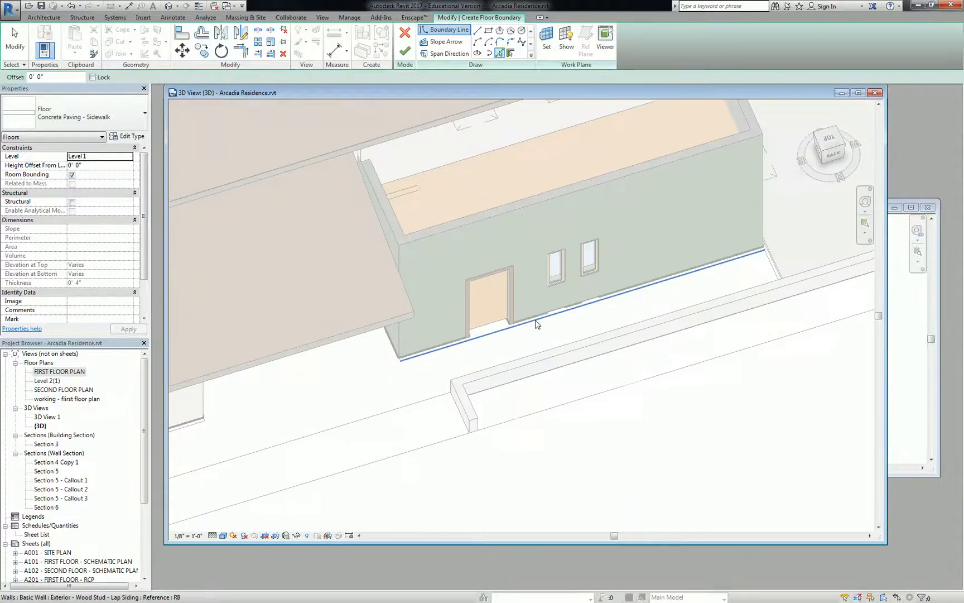
{"action": "left_click", "coordinate": [539, 319]}
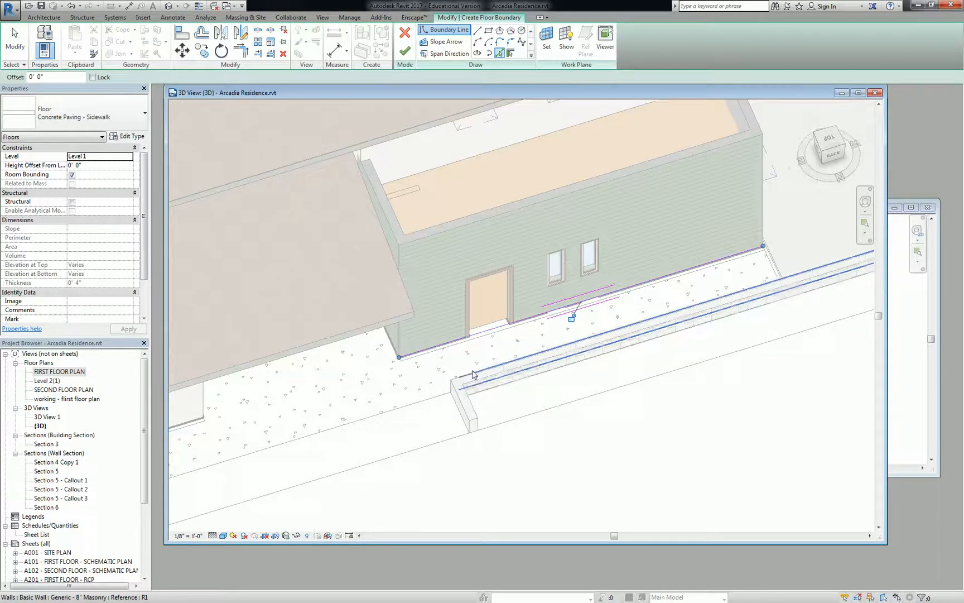
{"action": "left_click", "coordinate": [713, 311]}
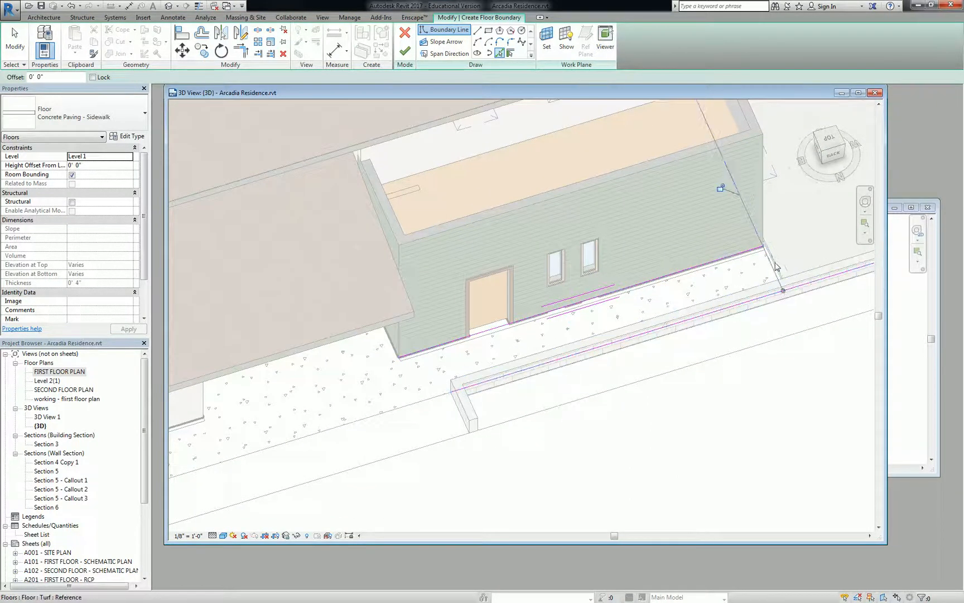
{"action": "left_click", "coordinate": [394, 349]}
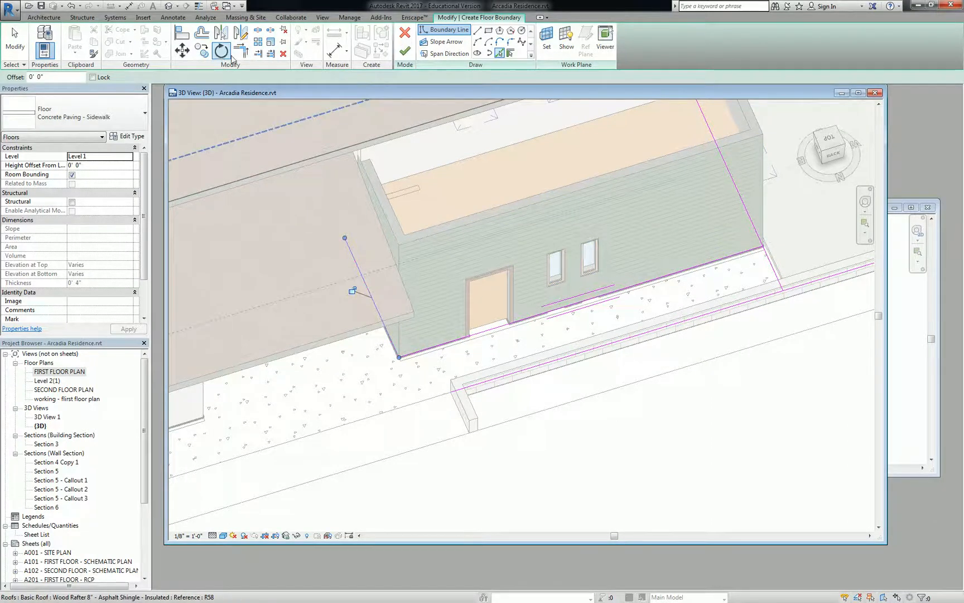
- Trim the sidewalk's boundary lines into a closed strip between the house wall and the low masonry wall, and finish the floor
{"action": "key", "text": "Escape"}
{"action": "left_click", "coordinate": [483, 385]}
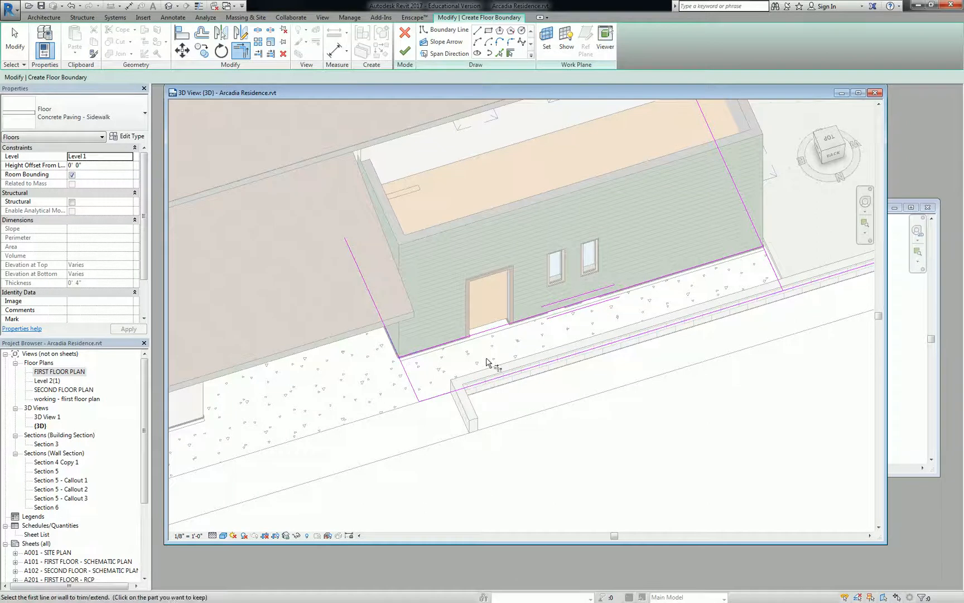
{"action": "left_click", "coordinate": [409, 355]}
{"action": "left_click", "coordinate": [404, 371]}
{"action": "left_click", "coordinate": [756, 252]}
{"action": "left_click", "coordinate": [770, 261]}
{"action": "left_click", "coordinate": [774, 297]}
{"action": "left_click", "coordinate": [405, 50]}
- Set the elevation of the sidewalk floor's short edge beside the Turf to 11", and correct it to 1' 3"
{"action": "mouse_move", "coordinate": [661, 286]}
{"action": "middle_mouse_down"}
{"action": "mouse_move", "coordinate": [567, 271]}
{"action": "mouse_move", "coordinate": [743, 232]}
{"action": "middle_mouse_up"}
{"action": "scroll", "coordinate": [567, 271], "scroll_direction": "up", "scroll_amount": 1}
{"action": "left_click", "coordinate": [451, 42]}
{"action": "middle_click_drag", "start_coordinate": [653, 274], "coordinate": [575, 281]}
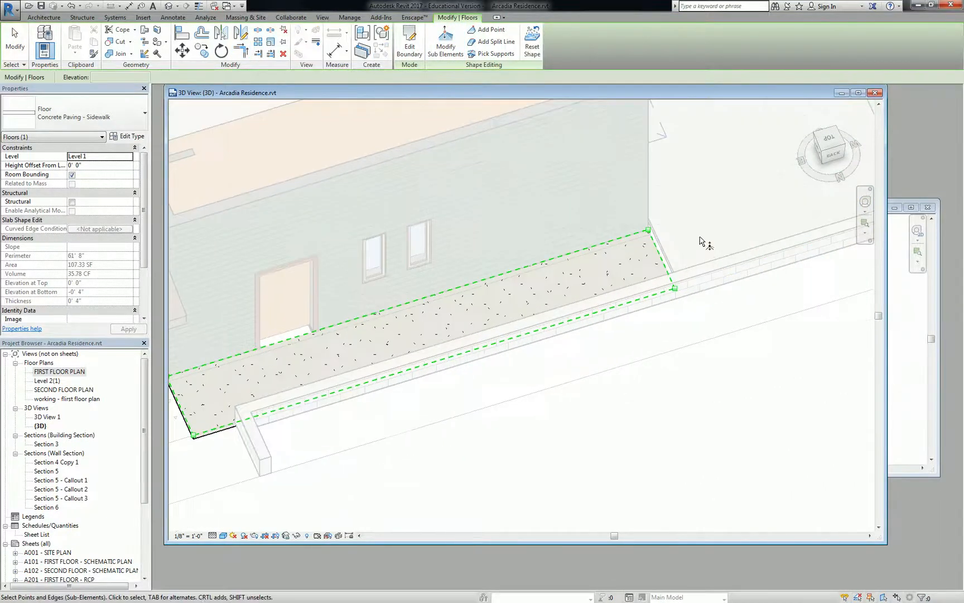
{"action": "left_click", "coordinate": [662, 259]}
{"action": "left_click", "coordinate": [672, 253]}
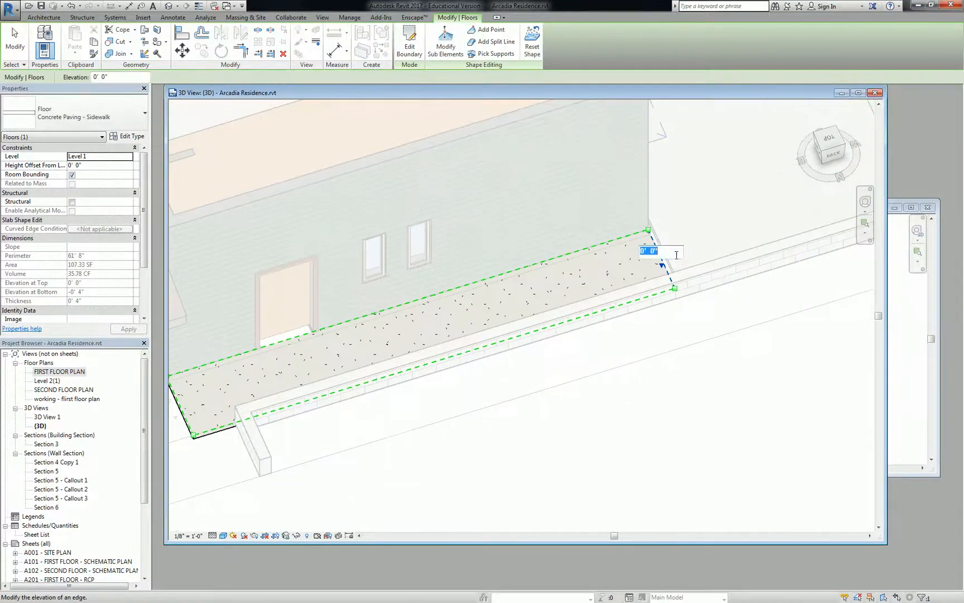
{"action": "type", "text": "11"}
{"action": "key", "text": "Return"}
{"action": "middle_click_drag", "start_coordinate": [631, 271], "coordinate": [710, 246]}
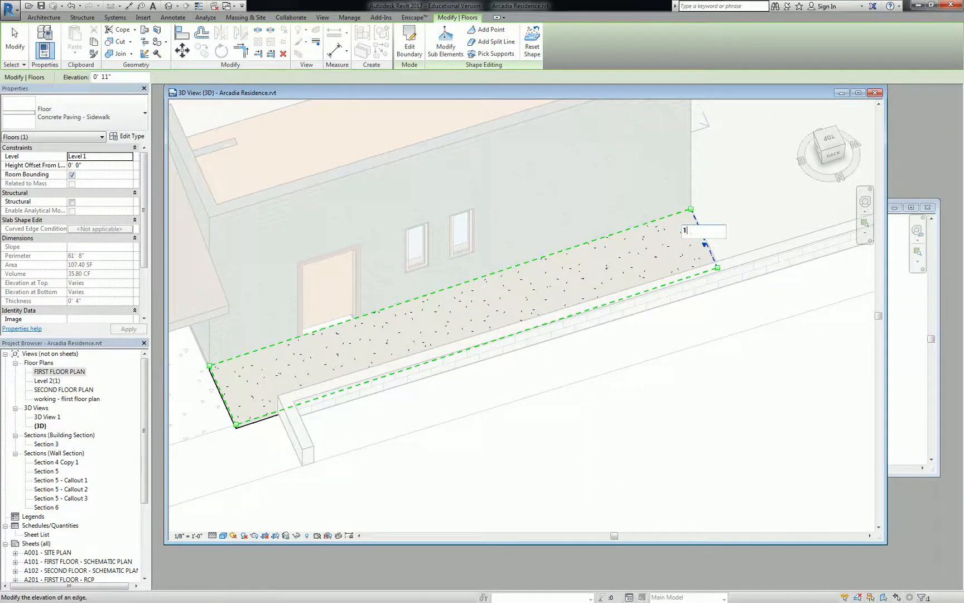
{"action": "key", "text": "Return"}
{"action": "middle_click_drag", "start_coordinate": [369, 227], "coordinate": [426, 212]}
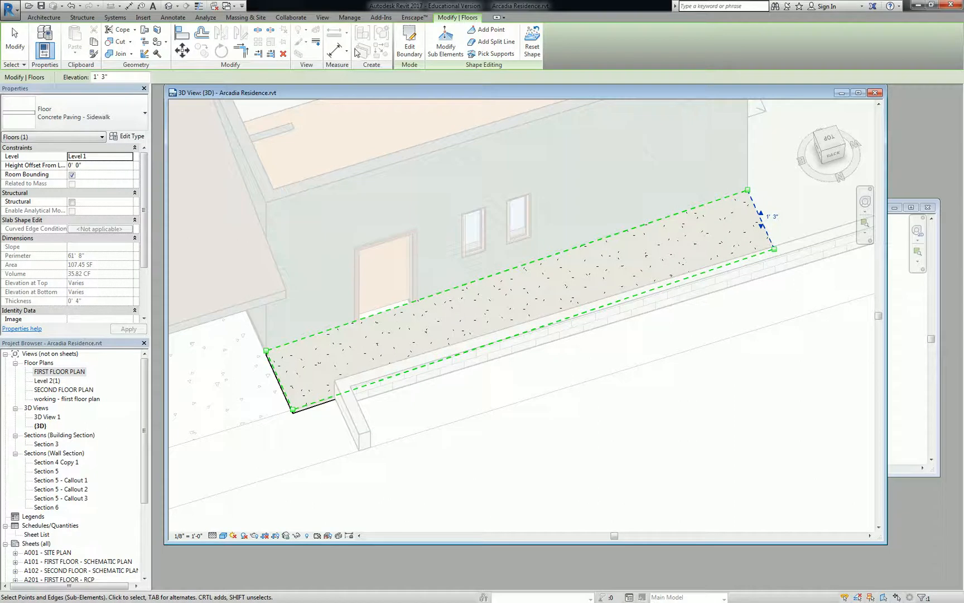
{"action": "left_click", "coordinate": [447, 39]}
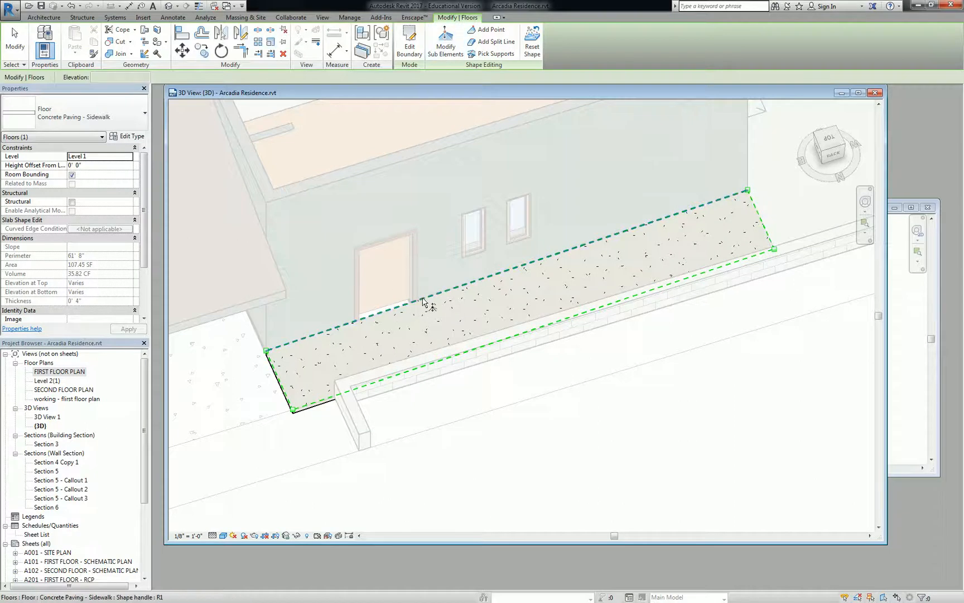
{"action": "left_click", "coordinate": [494, 41]}
{"action": "key", "text": "Escape"}
{"action": "key", "text": "Escape"}
- Add two shape points opposite each other on the sidewalk's long edges, just past the door on the Turf side
{"action": "left_click", "coordinate": [431, 329]}
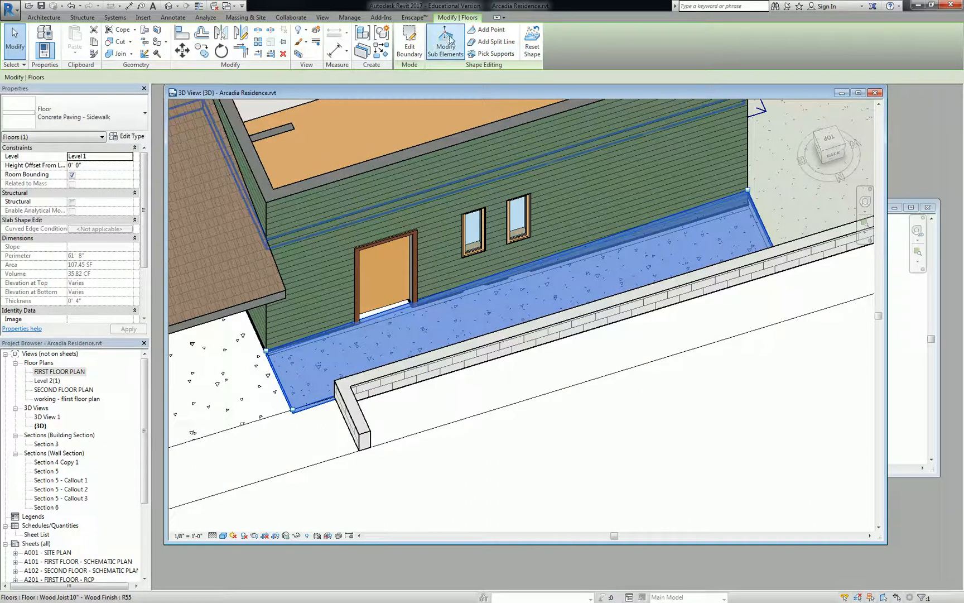
{"action": "left_click", "coordinate": [446, 42]}
{"action": "left_click", "coordinate": [480, 31]}
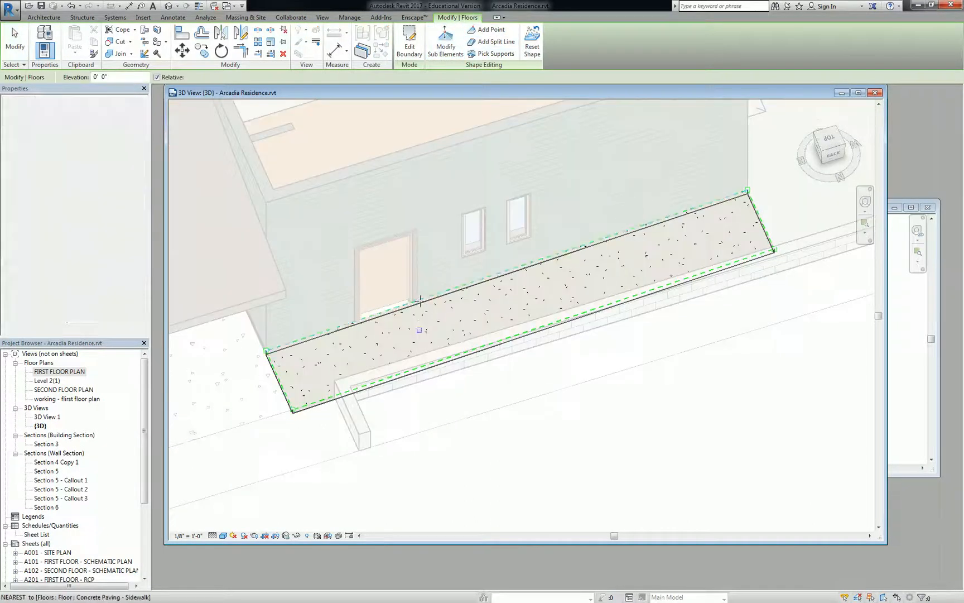
{"action": "left_click", "coordinate": [455, 355]}
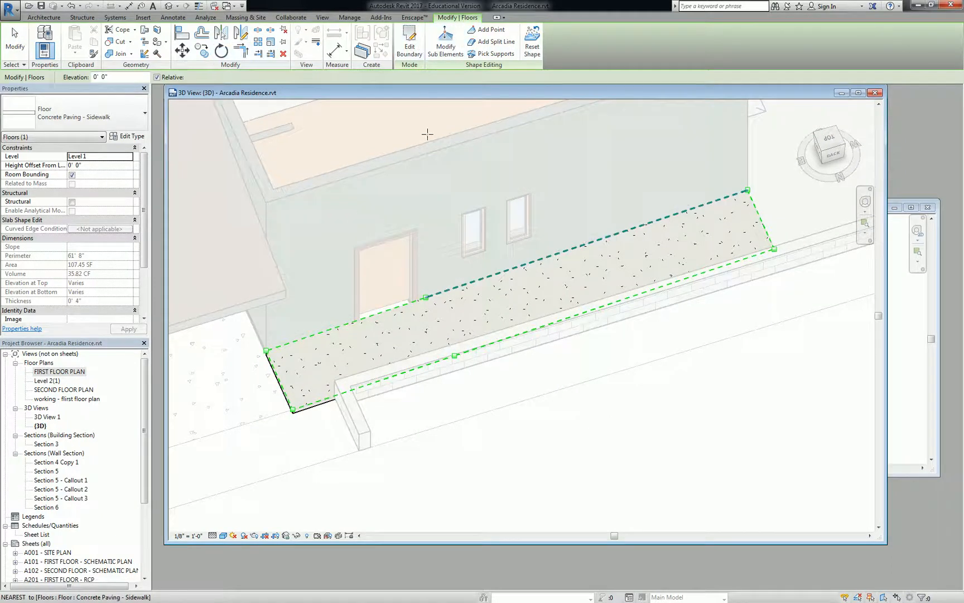
{"action": "key", "text": "Escape"}
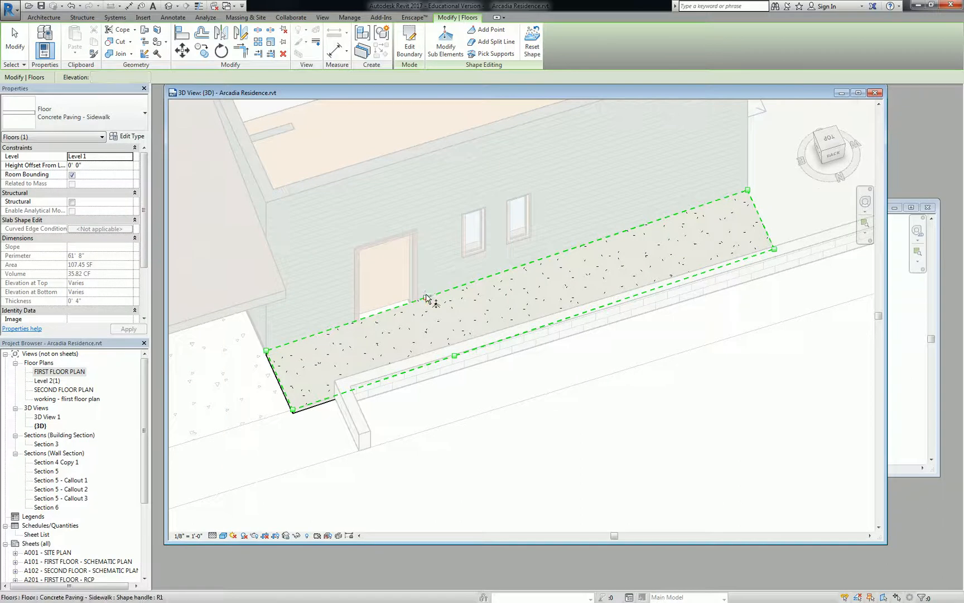
- Set the elevation of both new sidewalk points to 0' 0" and finish the shape editing
{"action": "left_click", "coordinate": [426, 298]}
{"action": "left_click", "coordinate": [444, 295]}
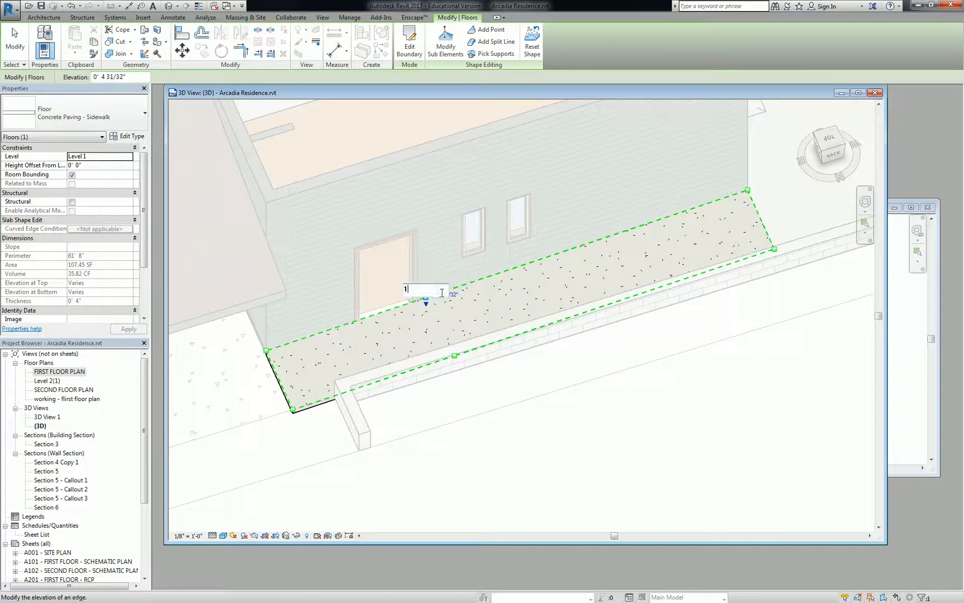
{"action": "key", "text": "Return"}
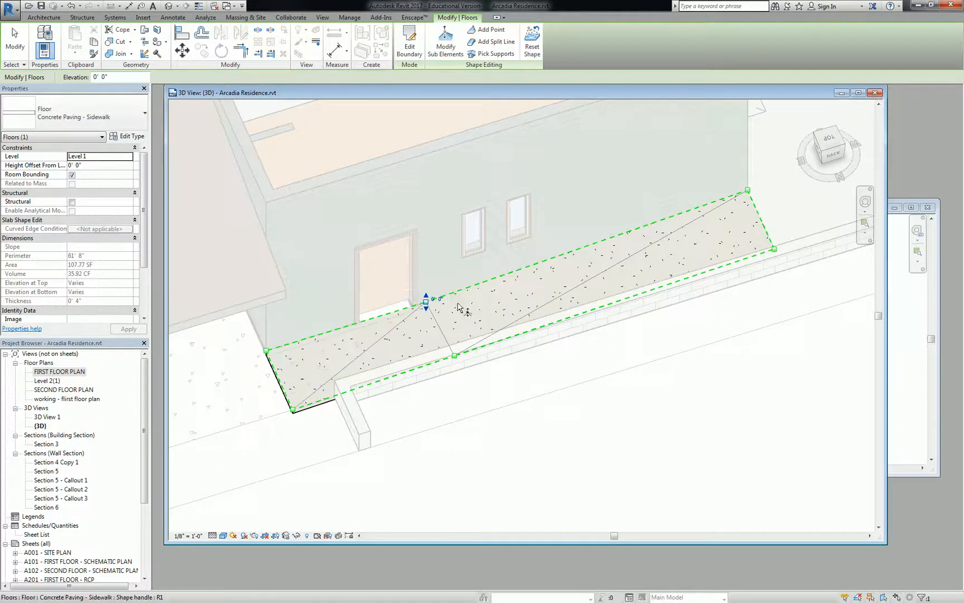
{"action": "left_click", "coordinate": [454, 357]}
{"action": "left_click", "coordinate": [471, 350]}
{"action": "type", "text": "0"}
{"action": "key", "text": "Return"}
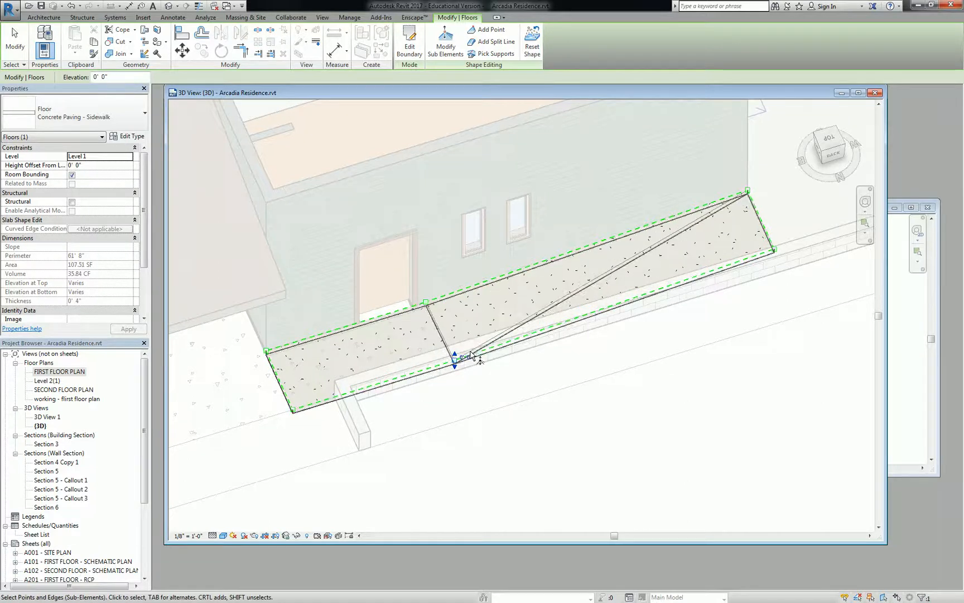
{"action": "mouse_move", "coordinate": [430, 322]}
{"action": "middle_mouse_down"}
{"action": "mouse_move", "coordinate": [498, 296]}
{"action": "mouse_move", "coordinate": [388, 338]}
{"action": "mouse_move", "coordinate": [417, 325]}
{"action": "middle_mouse_up"}
{"action": "key", "text": "Escape"}
{"action": "key", "text": "Escape"}
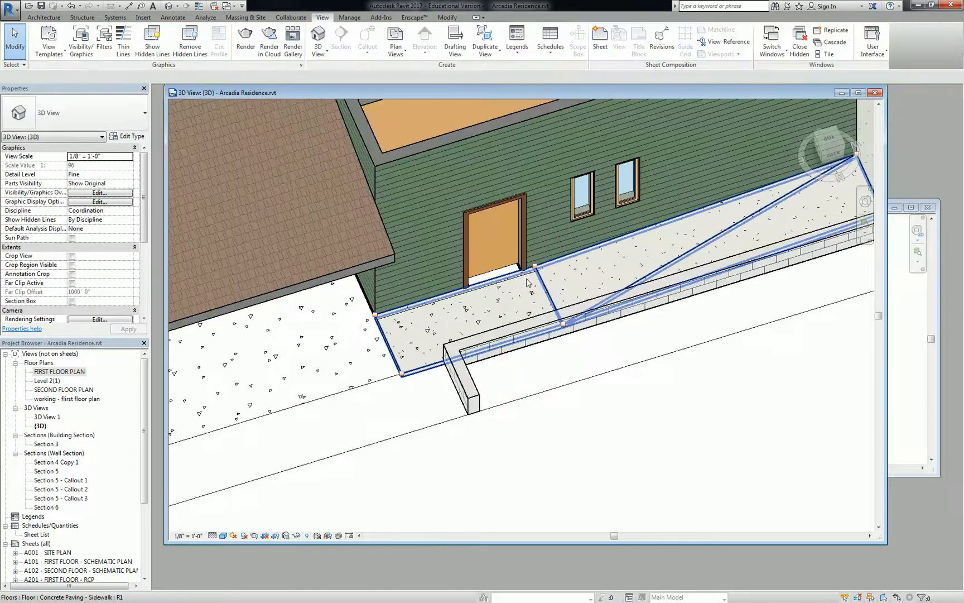
- Examine the sidewalk's slope and fold lines between the door and the Turf, along the green house wall and low masonry wall
{"action": "middle_click_drag", "start_coordinate": [569, 287], "coordinate": [355, 334]}
{"action": "scroll", "coordinate": [592, 275], "scroll_direction": "down", "scroll_amount": 2}
{"action": "middle_click_drag", "start_coordinate": [593, 275], "coordinate": [639, 264]}
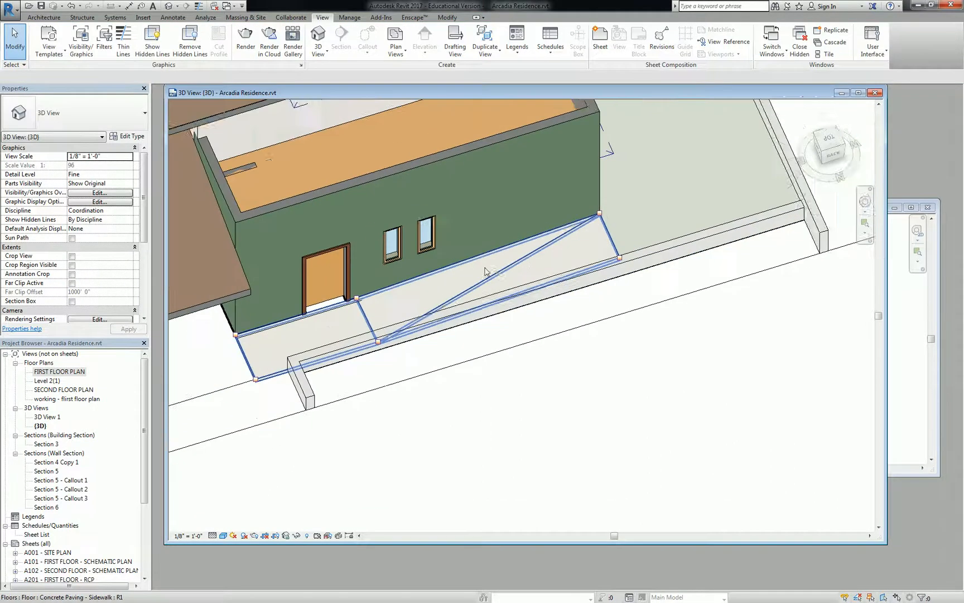
{"action": "left_click", "coordinate": [639, 234]}
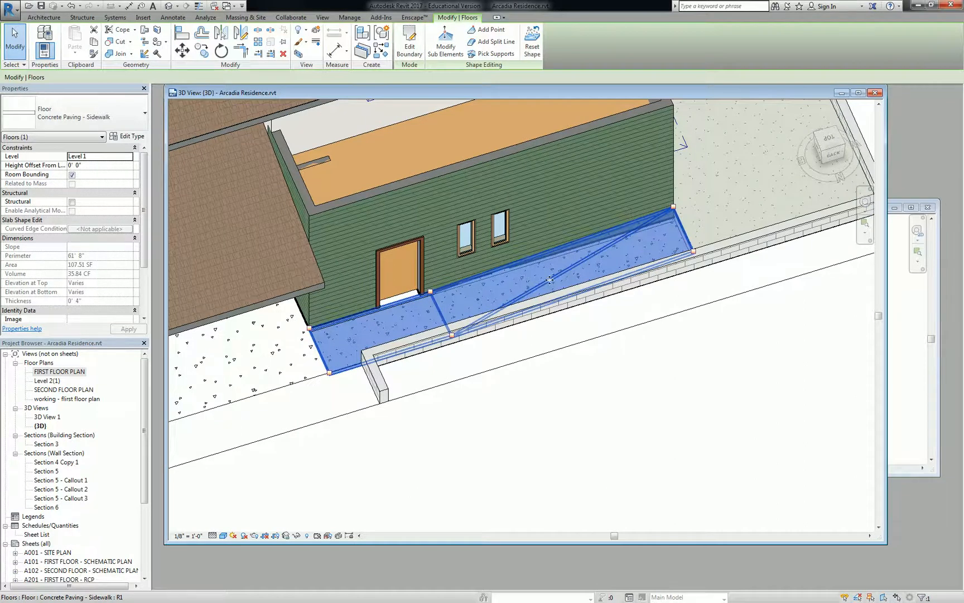
{"action": "scroll", "coordinate": [639, 235], "scroll_direction": "up", "scroll_amount": 3}
{"action": "mouse_move", "coordinate": [539, 237]}
{"action": "middle_mouse_down"}
{"action": "mouse_move", "coordinate": [678, 234]}
{"action": "mouse_move", "coordinate": [531, 255]}
{"action": "middle_mouse_up"}
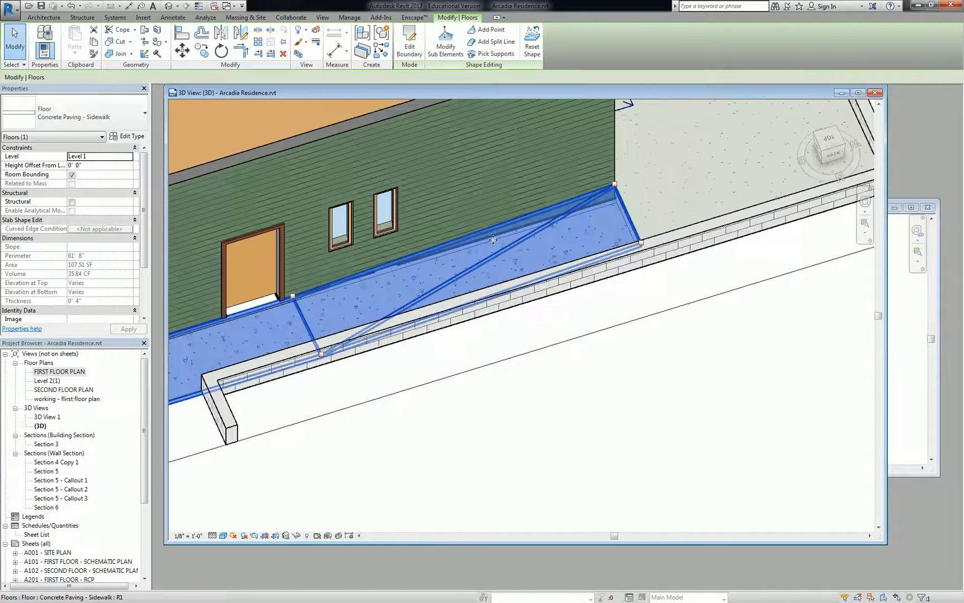
{"action": "key", "text": "Escape"}
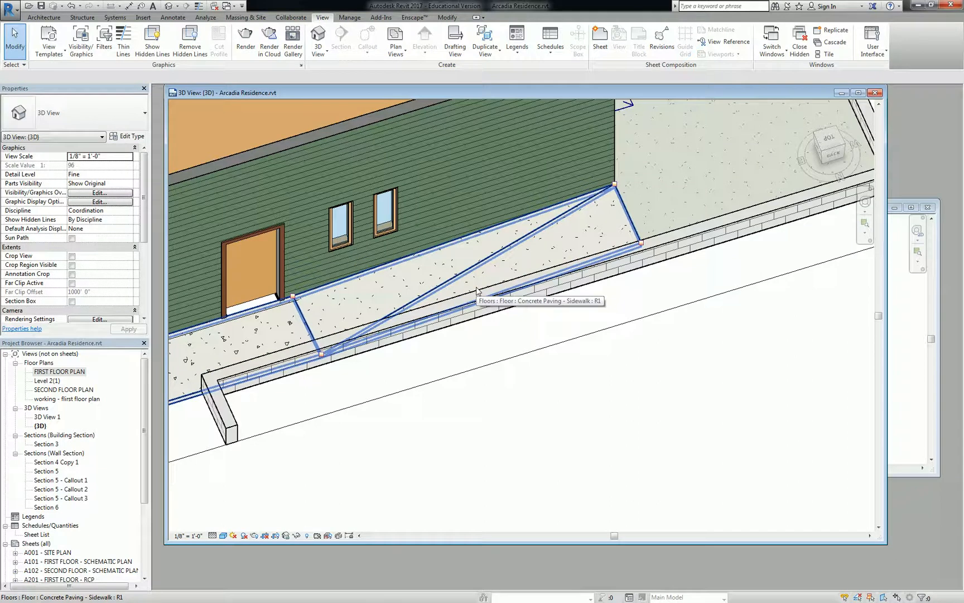
{"action": "scroll", "coordinate": [479, 295], "scroll_direction": "down", "scroll_amount": 2}
{"action": "middle_click_drag", "start_coordinate": [279, 280], "coordinate": [345, 255]}
{"action": "scroll", "coordinate": [345, 256], "scroll_direction": "up", "scroll_amount": 3}
{"action": "middle_click_drag", "start_coordinate": [448, 296], "coordinate": [481, 270]}
- Inspect the joint between sidewalk and Turf around the house corner, and the whole front lawn with its planters in 3D
{"action": "middle_click_drag", "start_coordinate": [656, 223], "coordinate": [383, 294]}
{"action": "left_click", "coordinate": [606, 206]}
{"action": "middle_click_drag", "start_coordinate": [724, 228], "coordinate": [488, 570], "text": "shift"}
{"action": "middle_click_drag", "start_coordinate": [536, 341], "coordinate": [826, 265]}
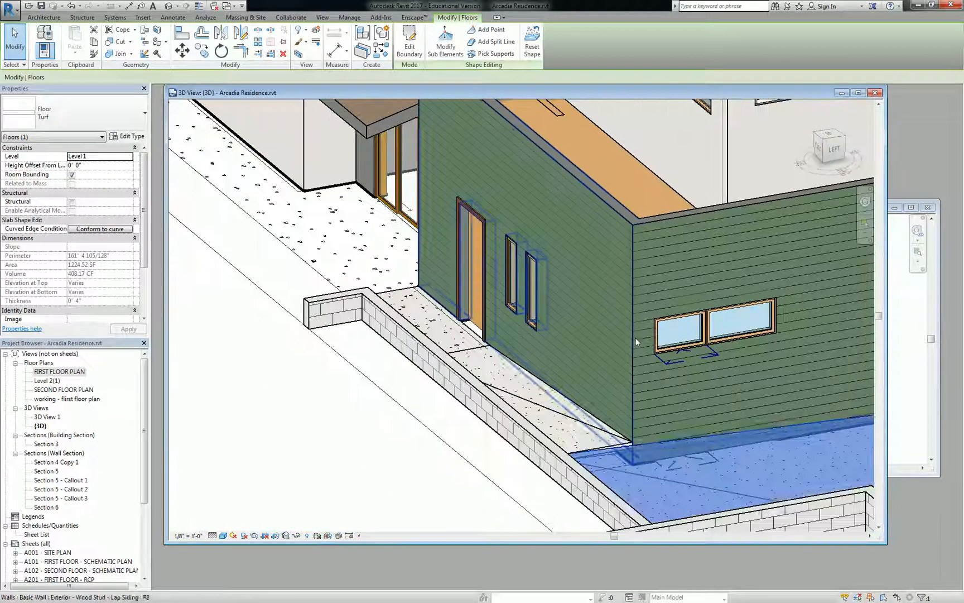
{"action": "left_click", "coordinate": [381, 496]}
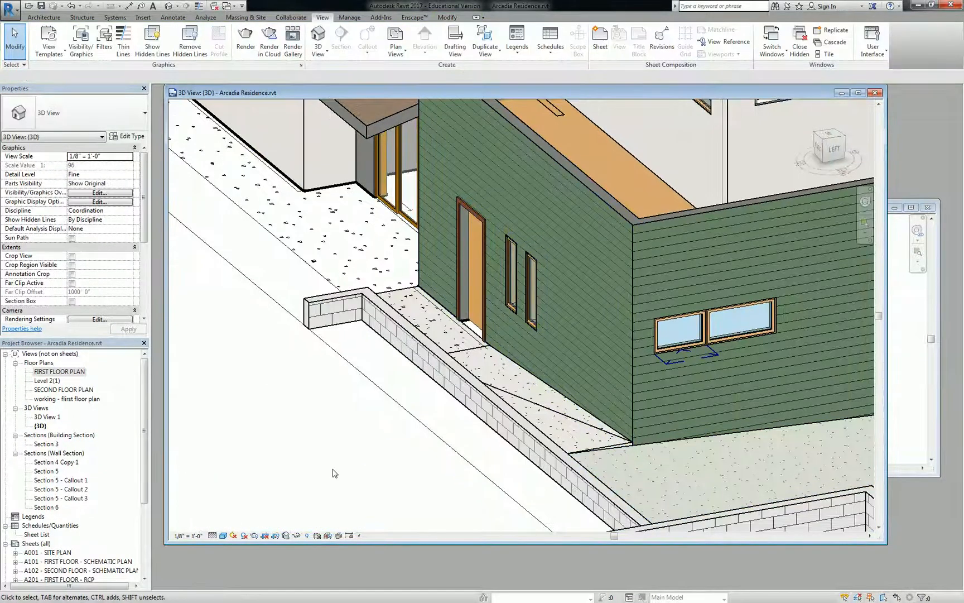
{"action": "scroll", "coordinate": [444, 396], "scroll_direction": "down", "scroll_amount": 3}
{"action": "scroll", "coordinate": [445, 404], "scroll_direction": "up", "scroll_amount": 2}
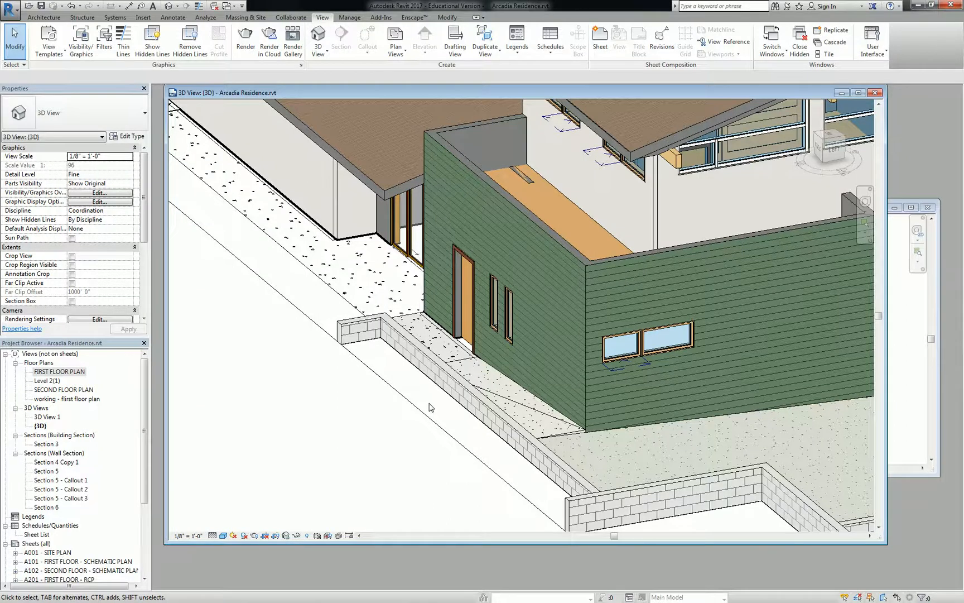
{"action": "scroll", "coordinate": [463, 374], "scroll_direction": "down", "scroll_amount": 2}
{"action": "middle_click_drag", "start_coordinate": [611, 321], "coordinate": [452, 304]}
{"action": "left_click", "coordinate": [704, 377]}
{"action": "middle_click_drag", "start_coordinate": [717, 378], "coordinate": [483, 401], "text": "shift"}
{"action": "key", "text": "Escape"}
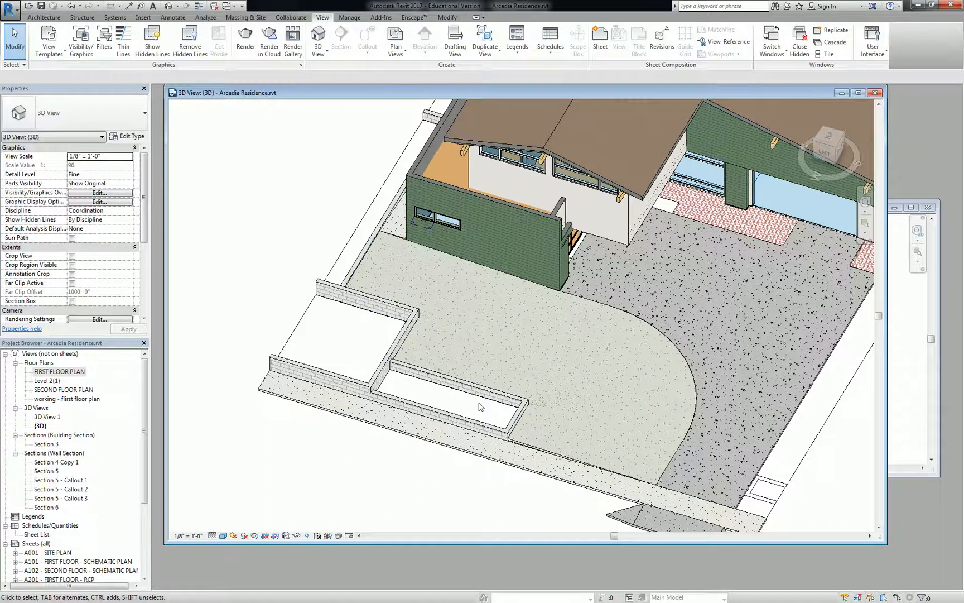